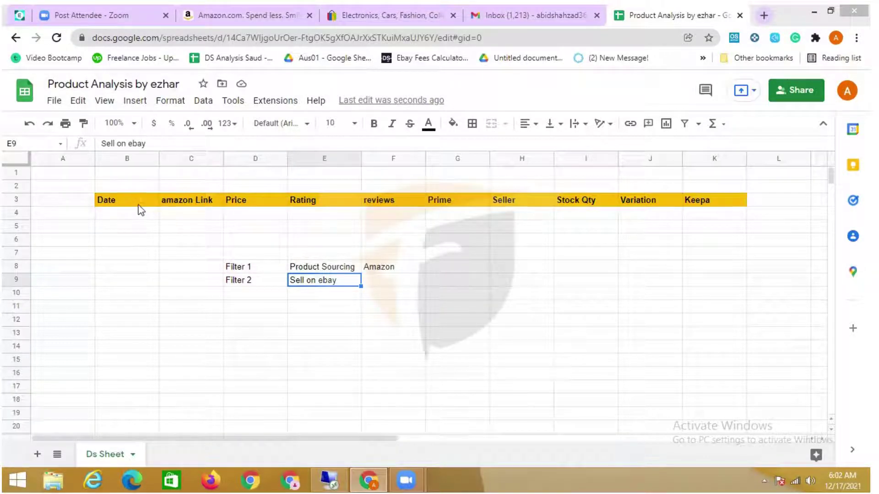
Enter "Dropshipping" in cell D6 and "Amz to ebay" in cell E6
left_click(204, 213)
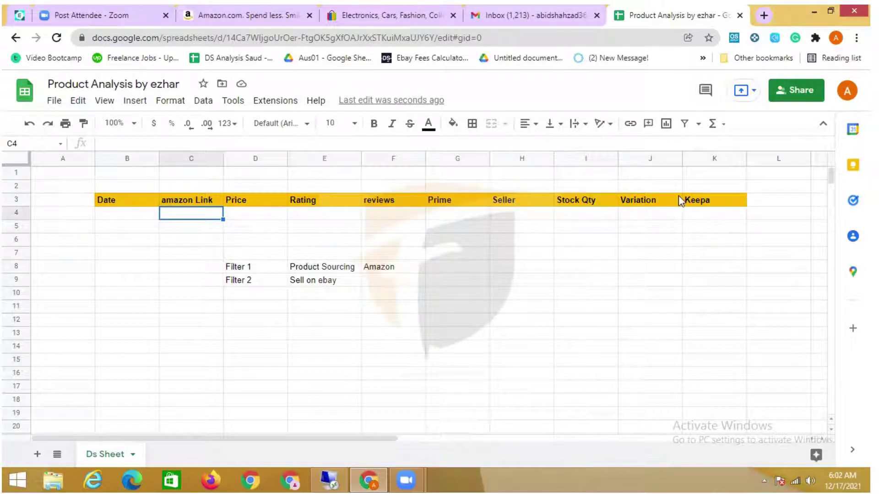
left_click(260, 240)
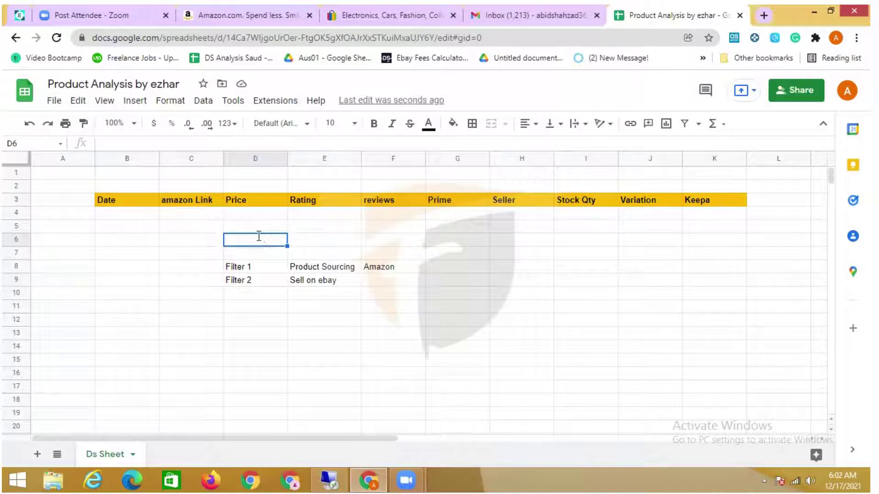
type("Drops")
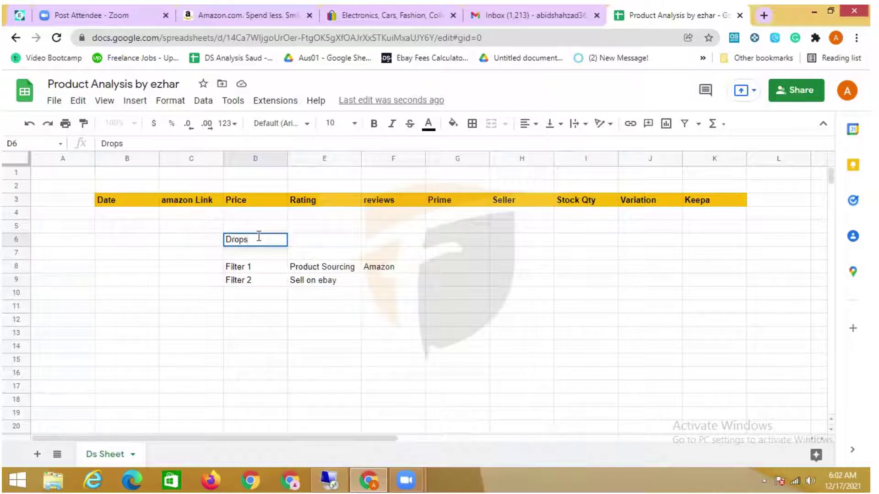
type("hipping")
left_click(344, 242)
type("A")
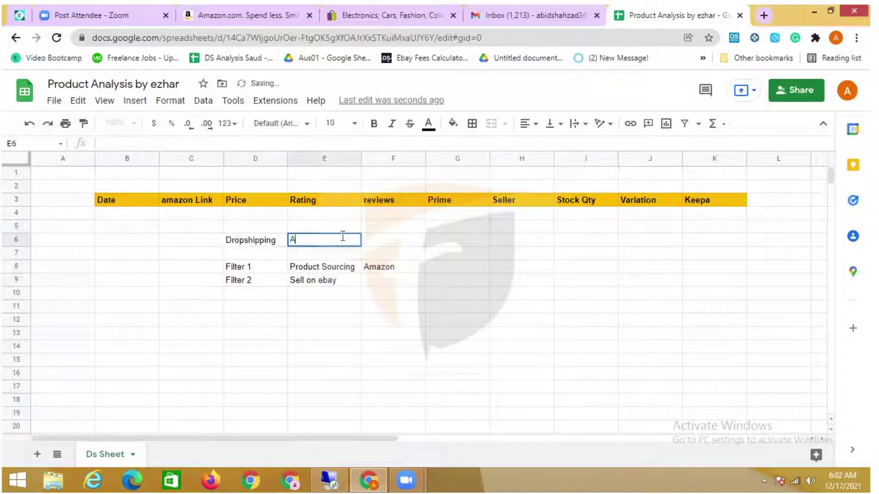
type("mz to ")
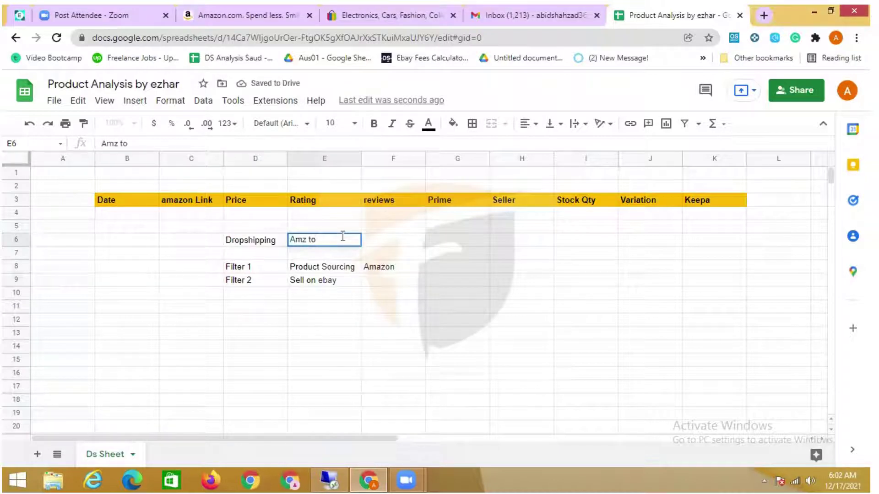
type("ebay")
mouse_move(305, 239)
left_mouse_down()
mouse_move(290, 240)
mouse_move(325, 239)
mouse_move(293, 238)
left_mouse_up()
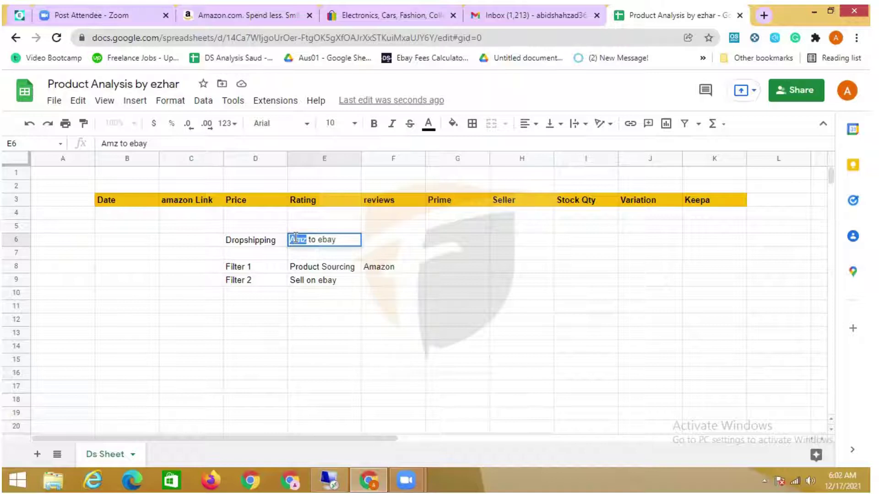
left_click(330, 240)
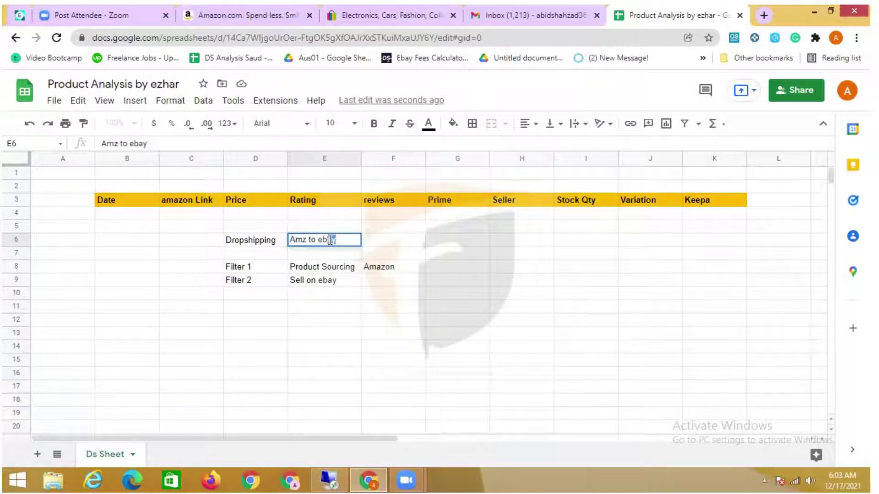
left_click_drag(330, 239, 320, 238)
Add a row below Filter 2 with "Filter" in D10 and "Profit Calculation" in E10
left_click(274, 300)
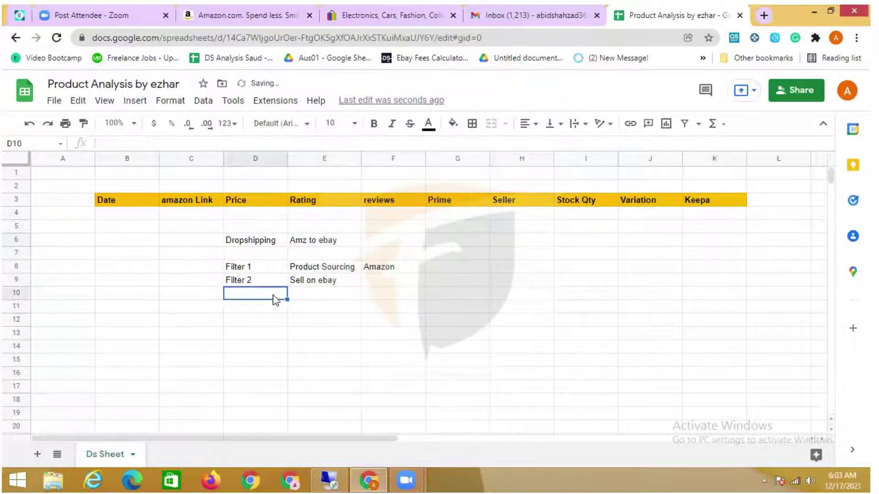
type("Filter")
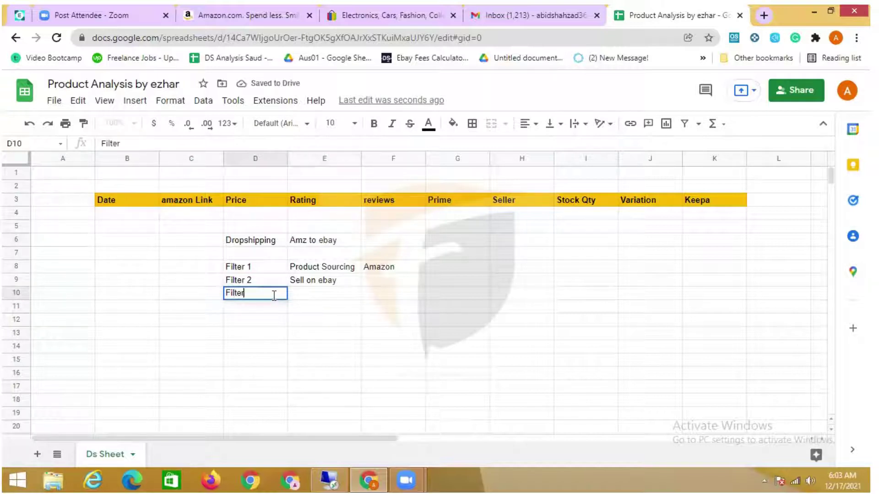
left_click(308, 291)
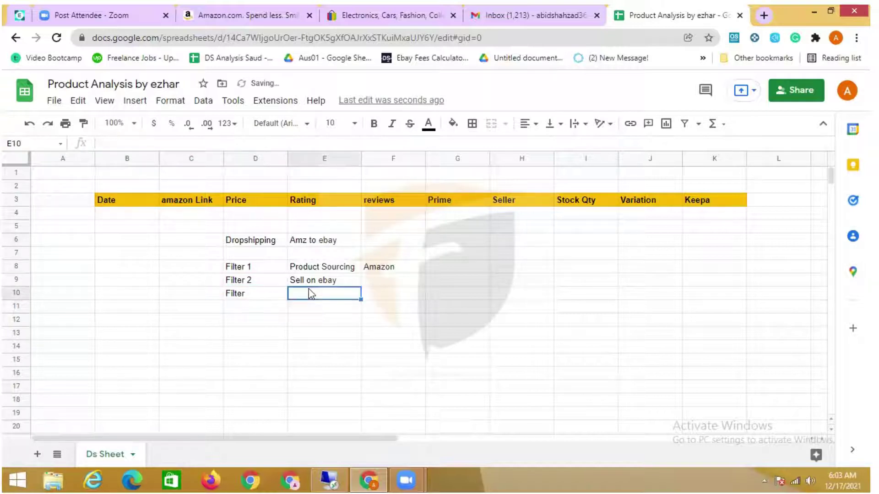
type("Profi")
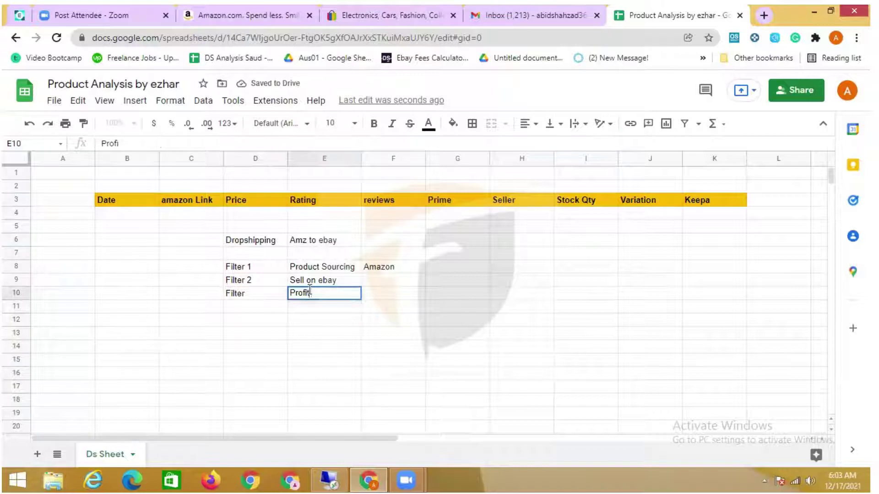
type("t Calculation")
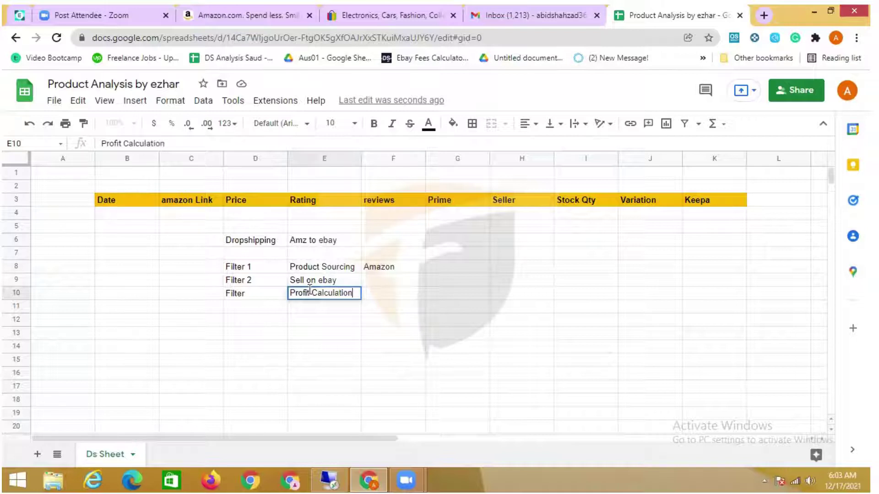
left_click(386, 296)
left_click(403, 271)
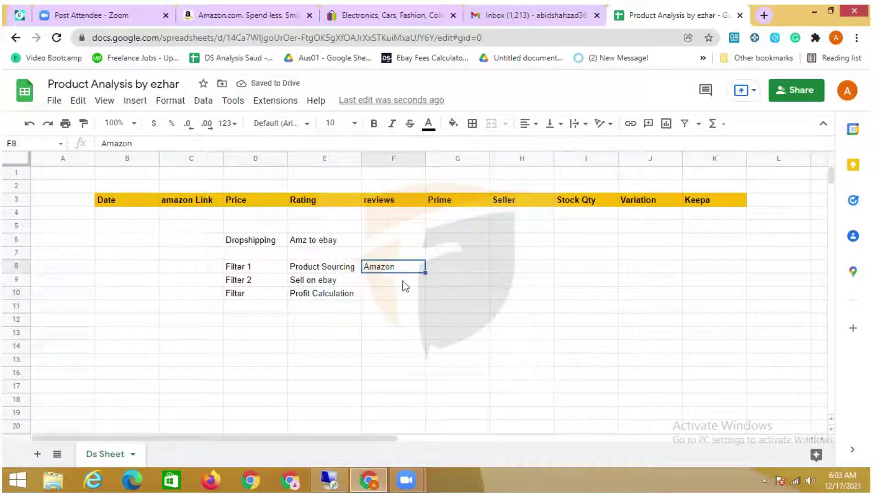
left_click(404, 285)
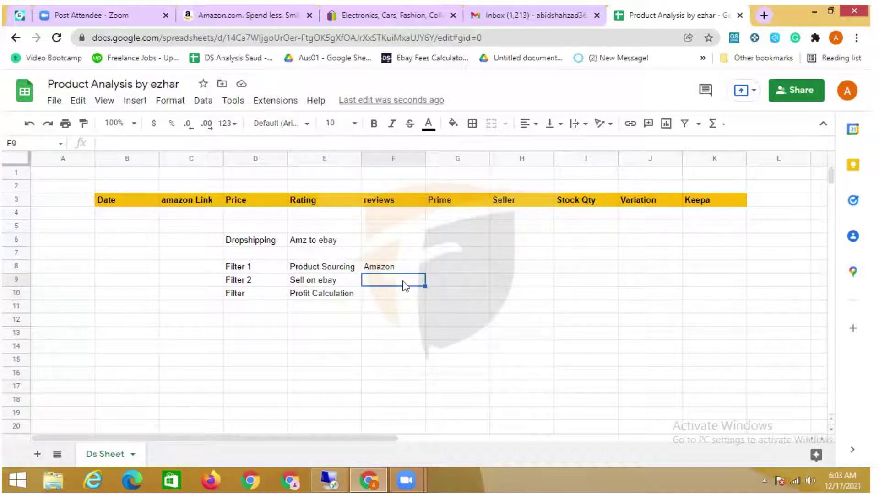
left_click(404, 297)
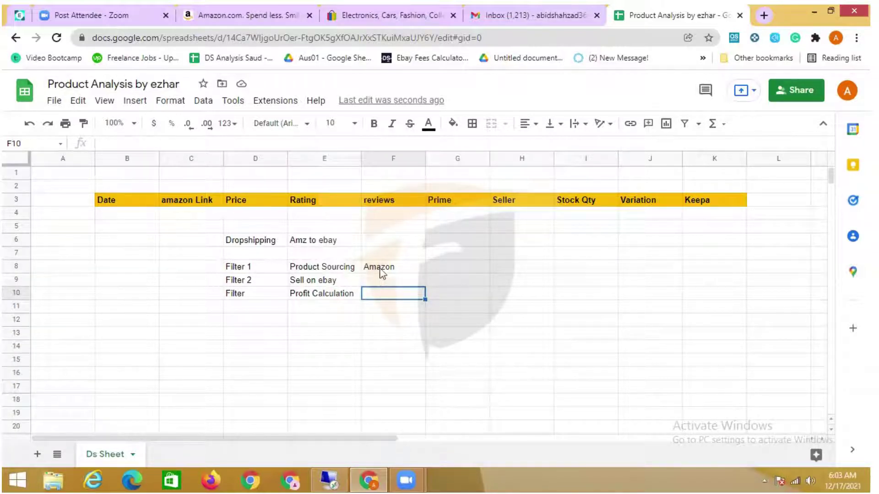
left_click(386, 282)
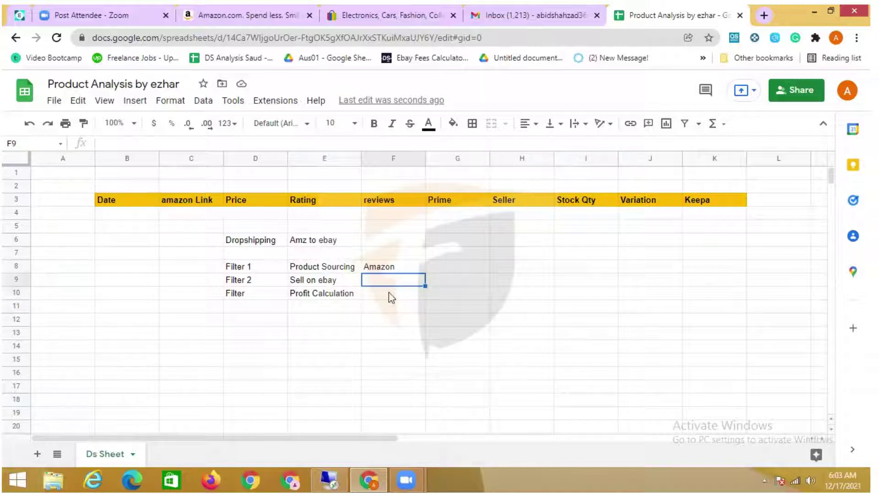
left_click(390, 297)
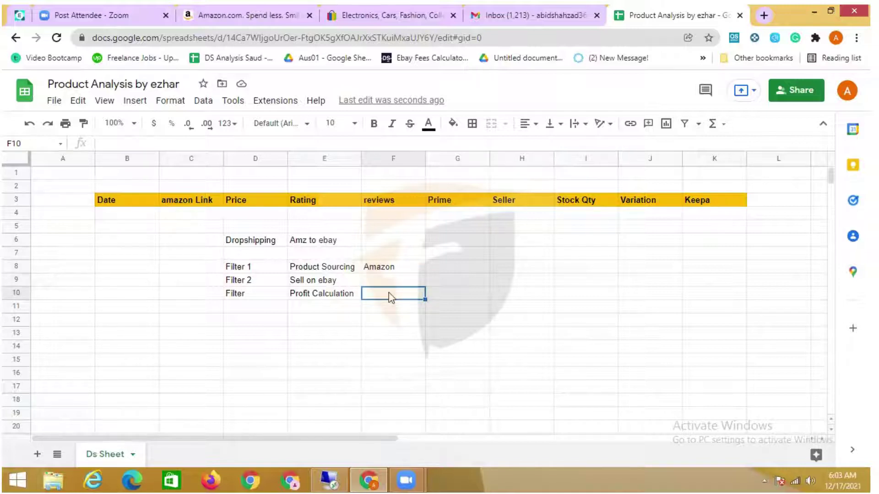
Complete the label beside Profit Calculation in D10 as "Filter 3"
double_click(270, 295)
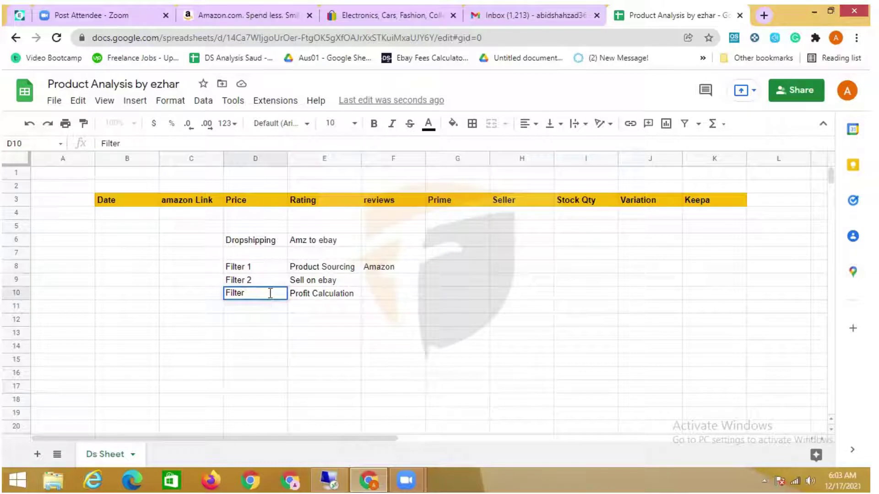
type("3")
Clear all the notes in the range C5:F11 beneath the header row
left_click_drag(202, 231, 385, 308)
key("Delete")
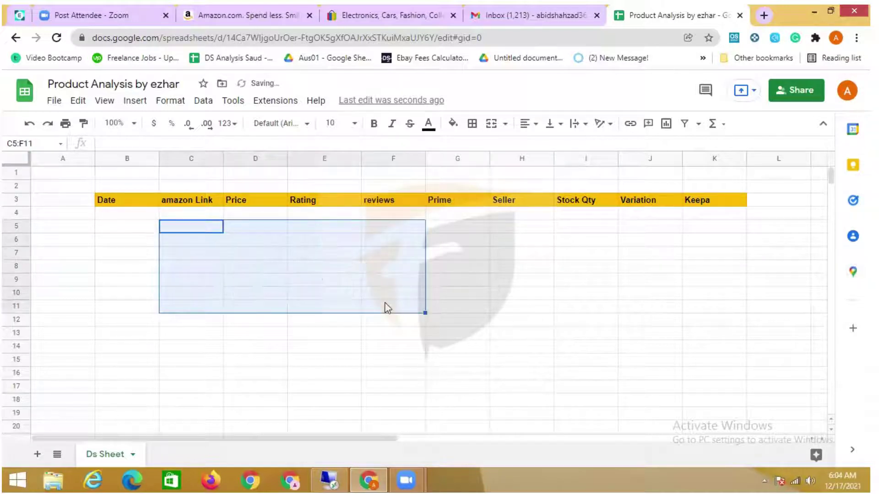
left_click(564, 320)
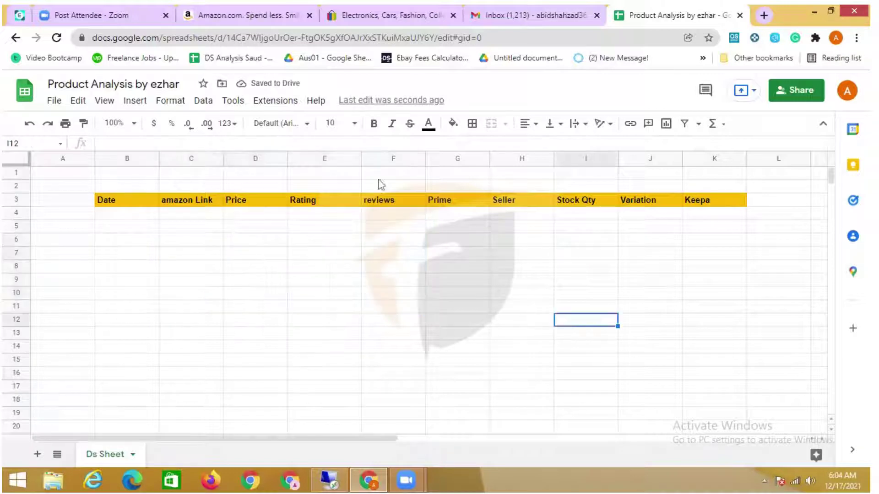
Switch to the Amazon home page and open the Windows search
left_click(273, 6)
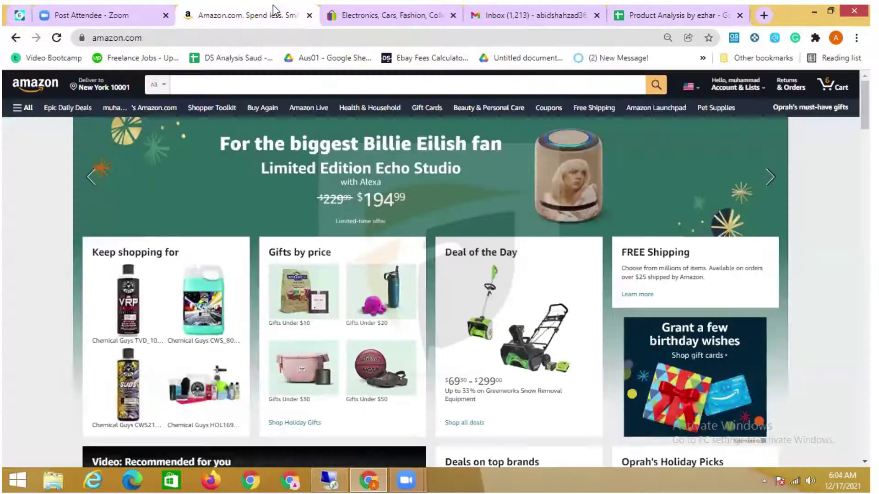
left_click(286, 84)
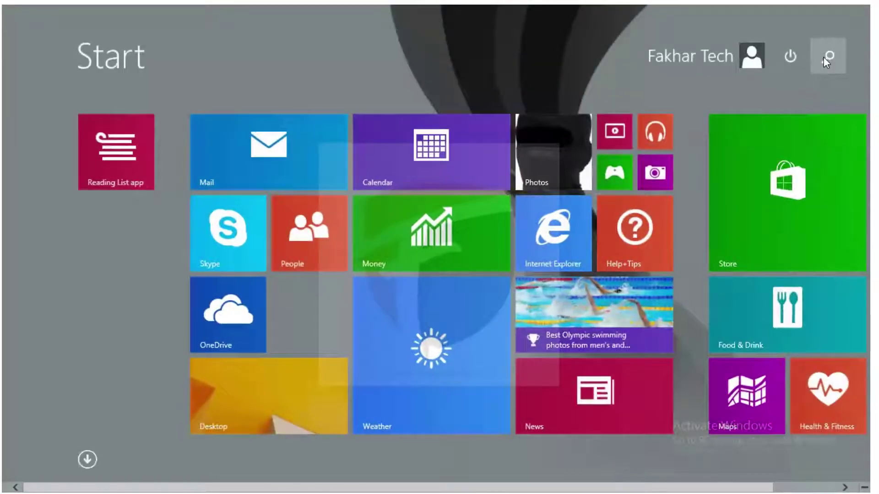
left_click(824, 58)
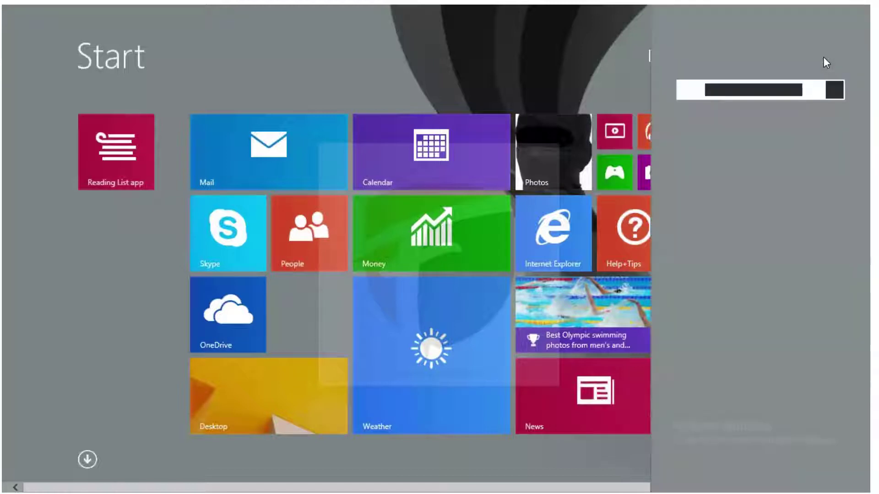
type("t")
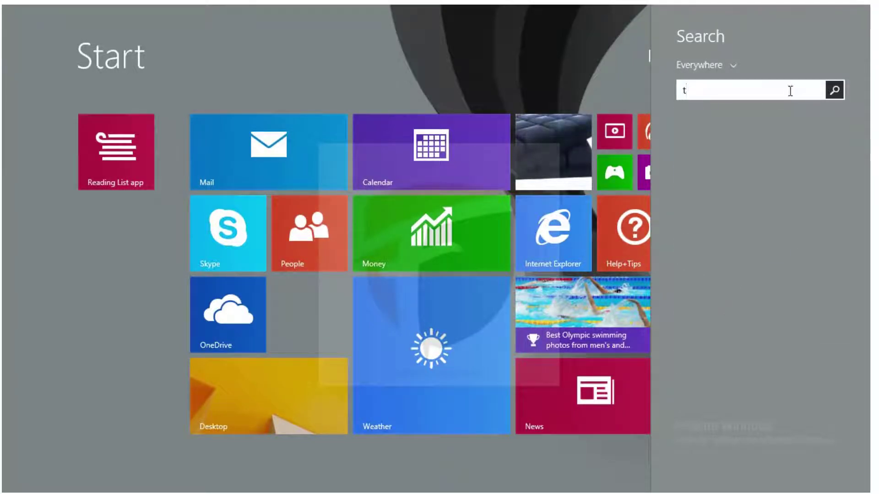
type("ext")
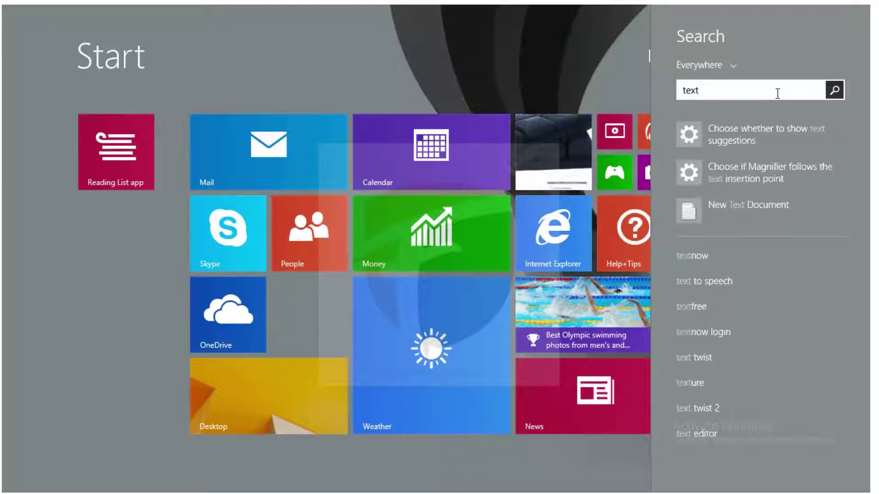
key("BackSpace")
key("BackSpace")
key("BackSpace")
key("BackSpace")
Search Windows for "not", open a blank Notepad document and write "1. Random Research" as its first line
type("not")
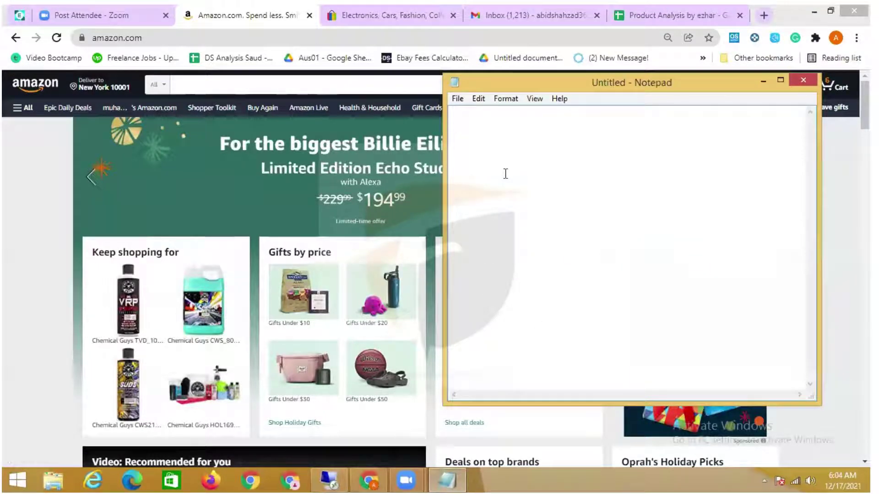
type("Random ")
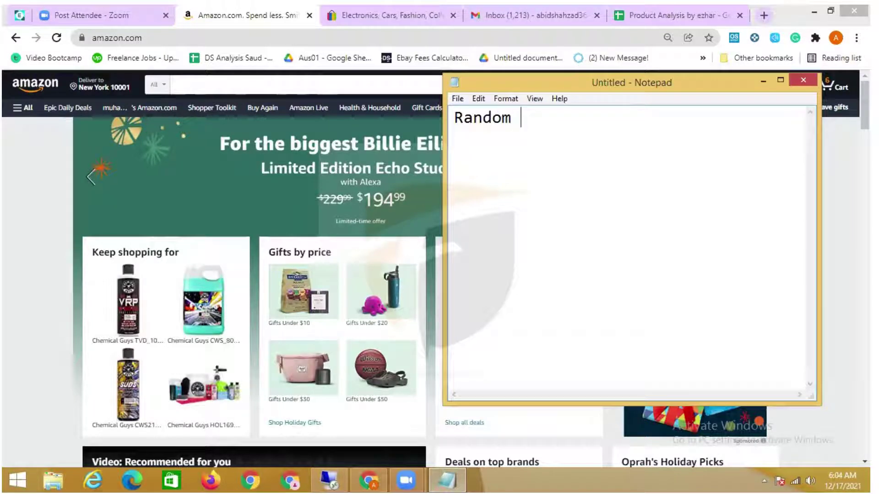
type("Rea")
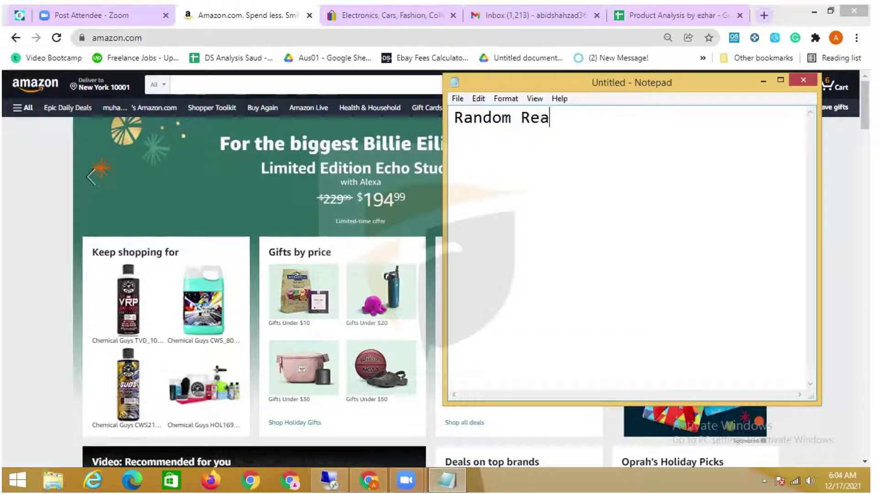
type("se")
key("BackSpace")
key("BackSpace")
key("BackSpace")
type("search")
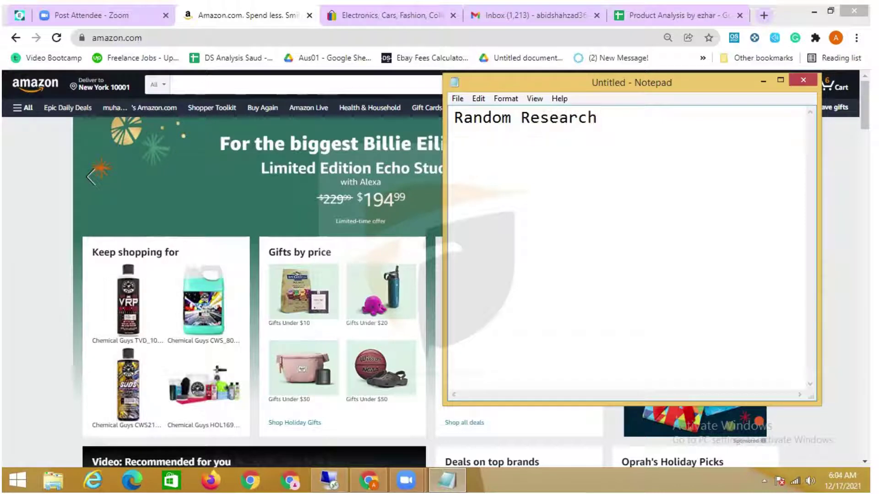
left_click(455, 117)
type("1.")
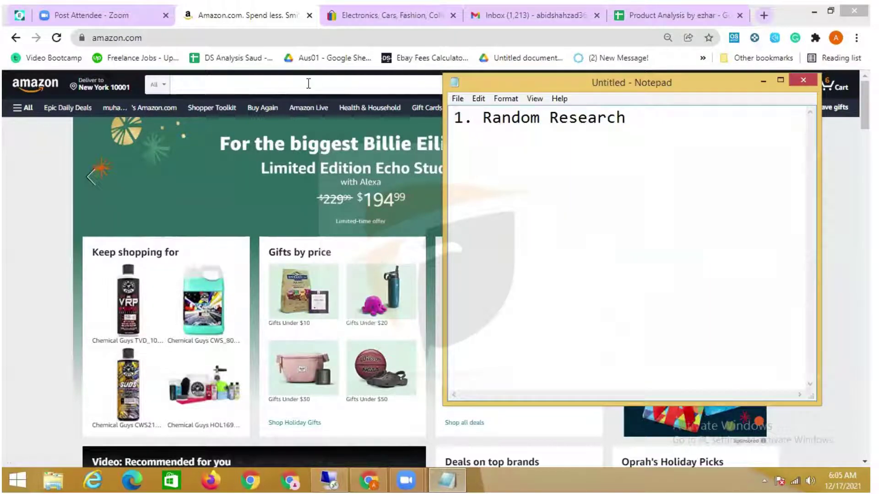
Return to the Amazon page and search the store for "pet food"
left_click(309, 83)
type("p")
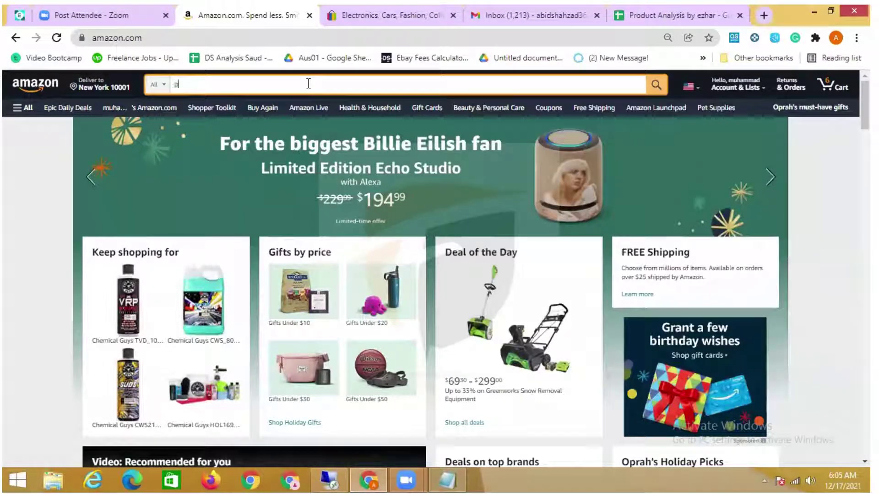
type("et food")
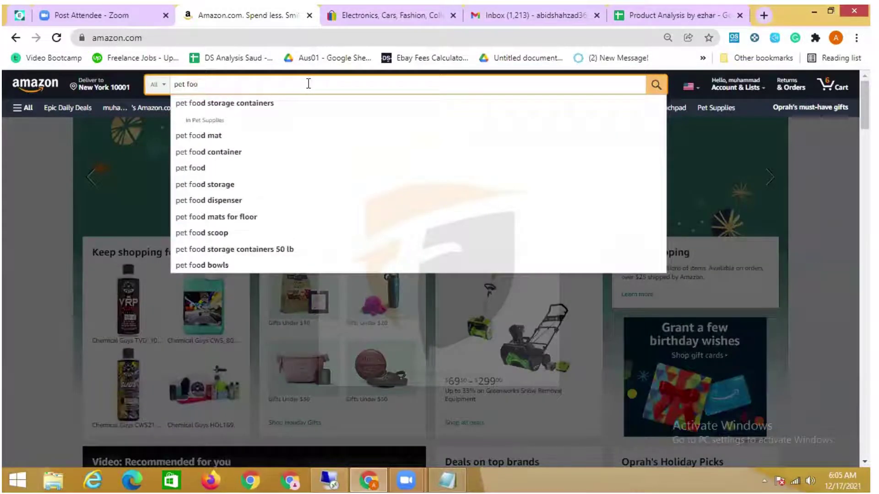
key("Return")
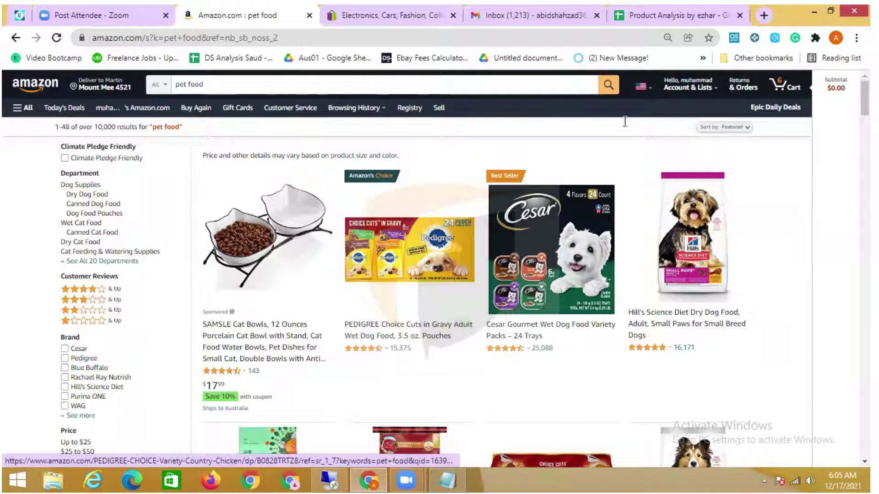
Switch to the Notepad document and add "2. AMZ suggestion Expendor" as its second line
key("alt+Tab")
type("2")
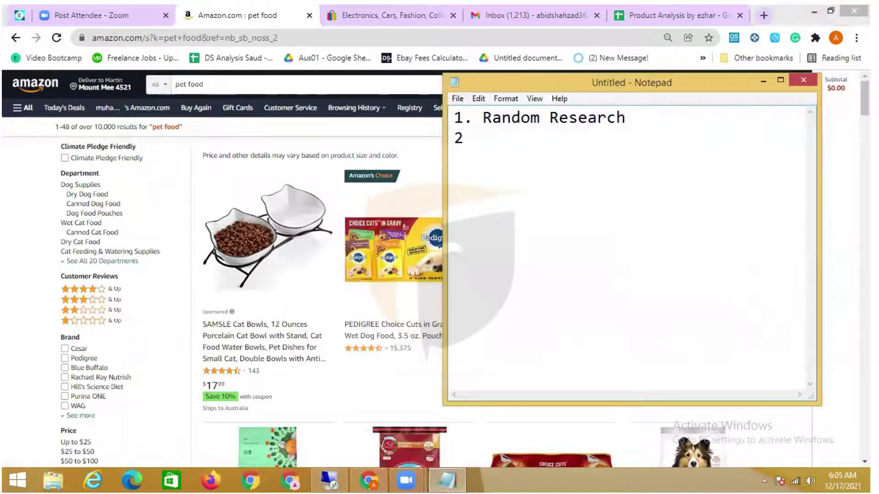
type(". AMZ sugge")
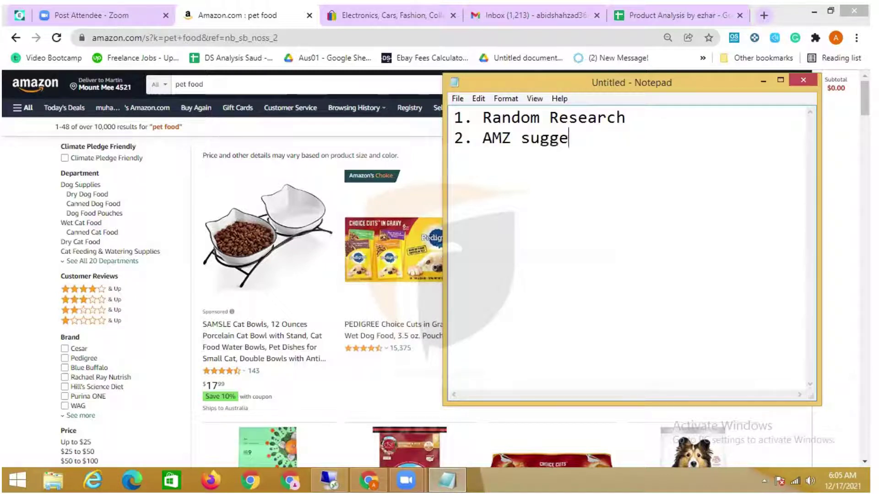
type("stion Expend")
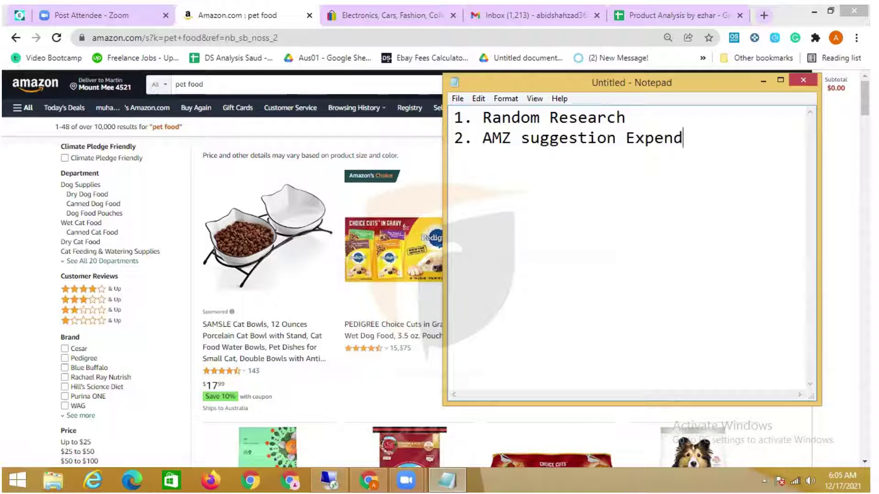
type("or")
Return to the browser, open Google in a new tab and search for "amz suggestion expander chrome extension"
left_click(422, 84)
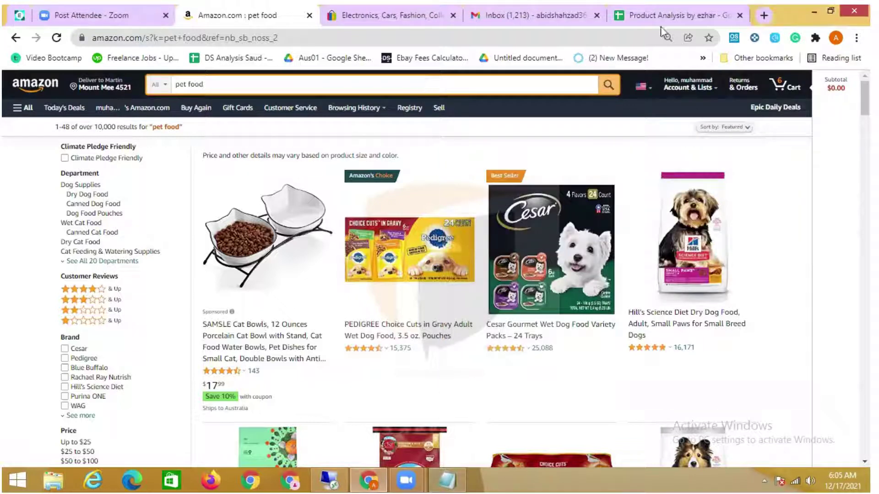
left_click(763, 15)
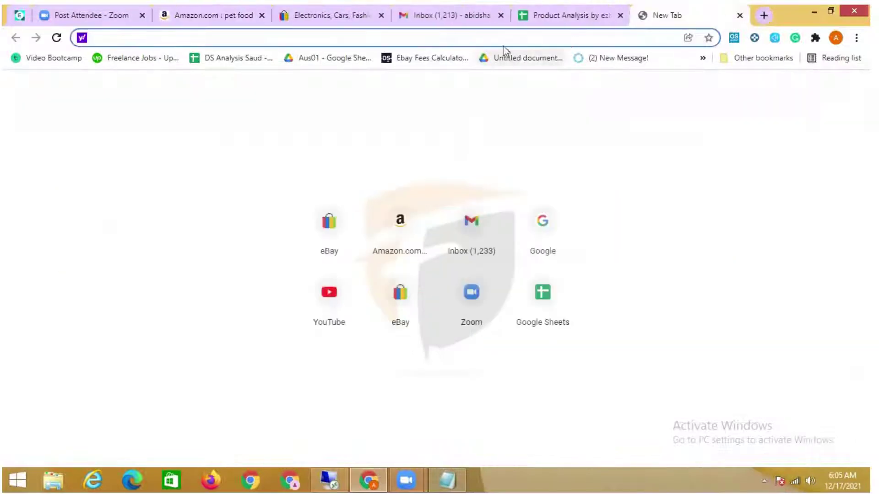
type("og")
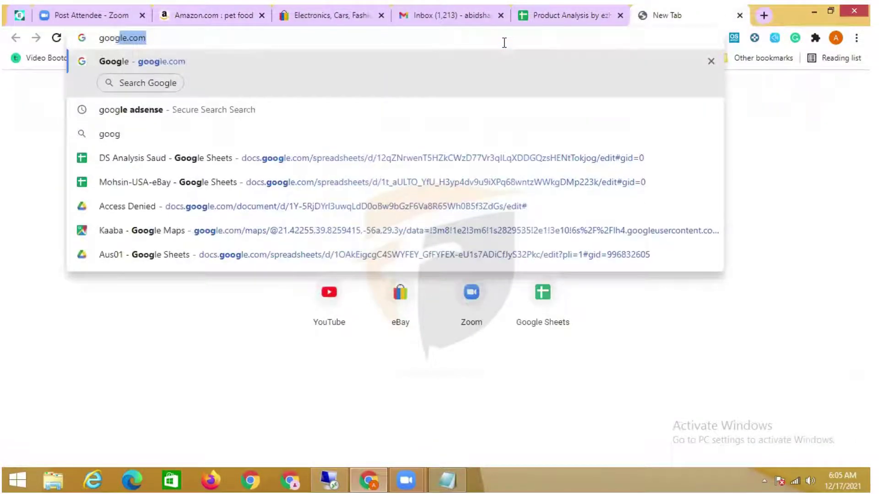
key("Return")
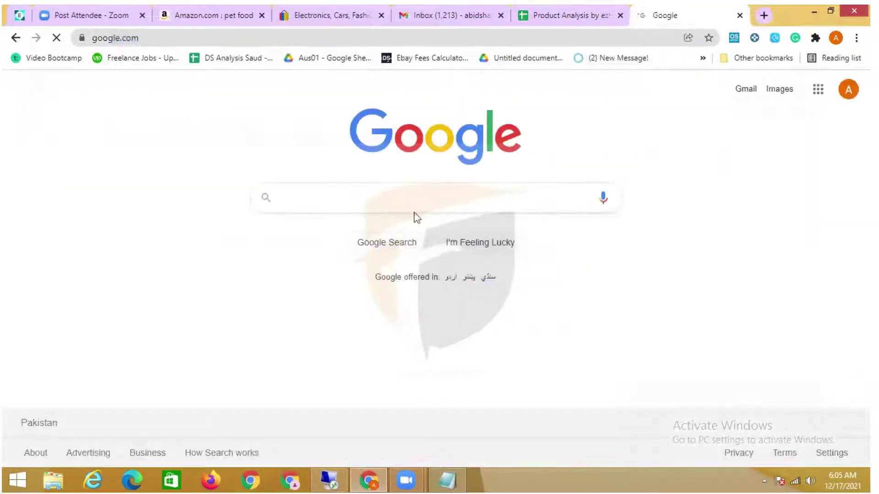
left_click(421, 200)
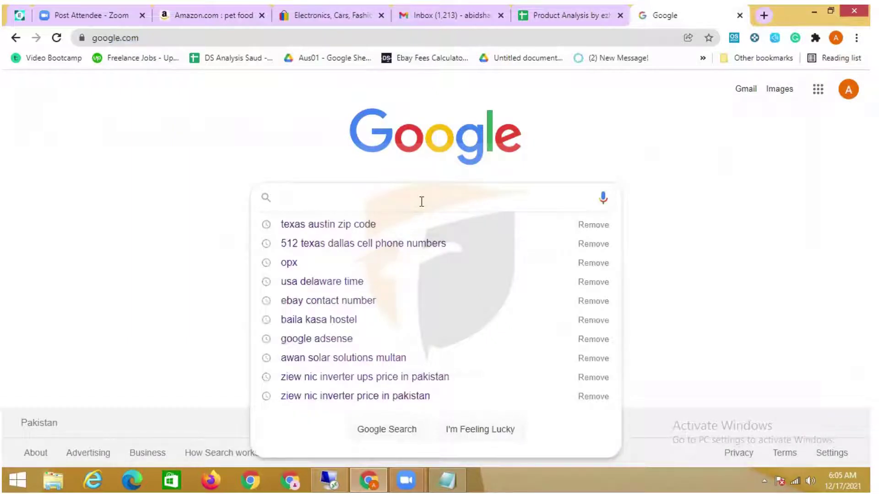
type("amz s")
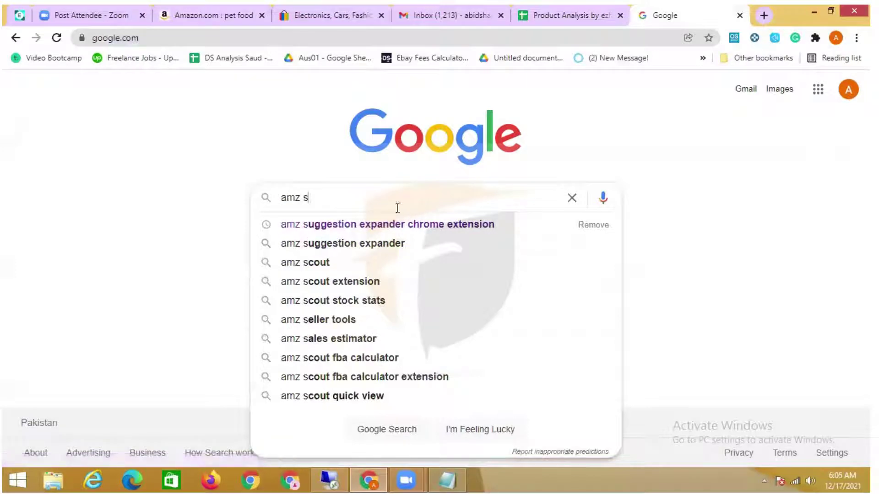
left_click(372, 224)
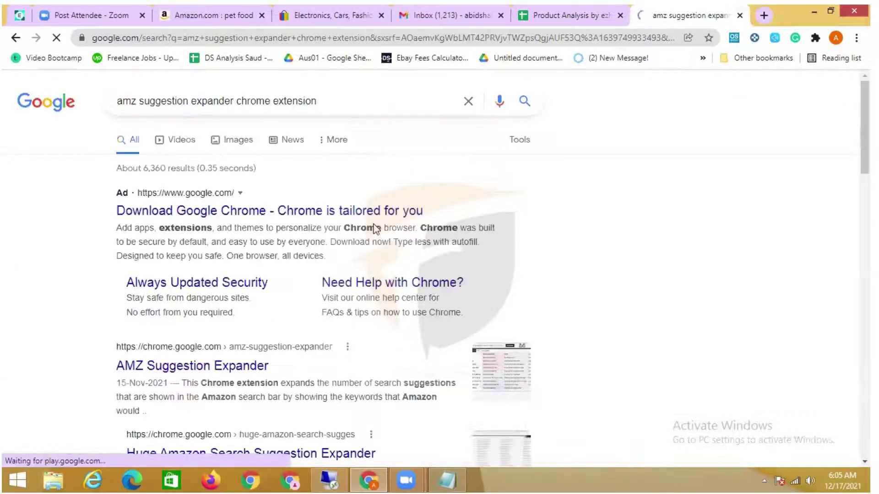
Open the AMZ Suggestion Expander page in the Chrome Web Store from the search results
left_click(233, 209)
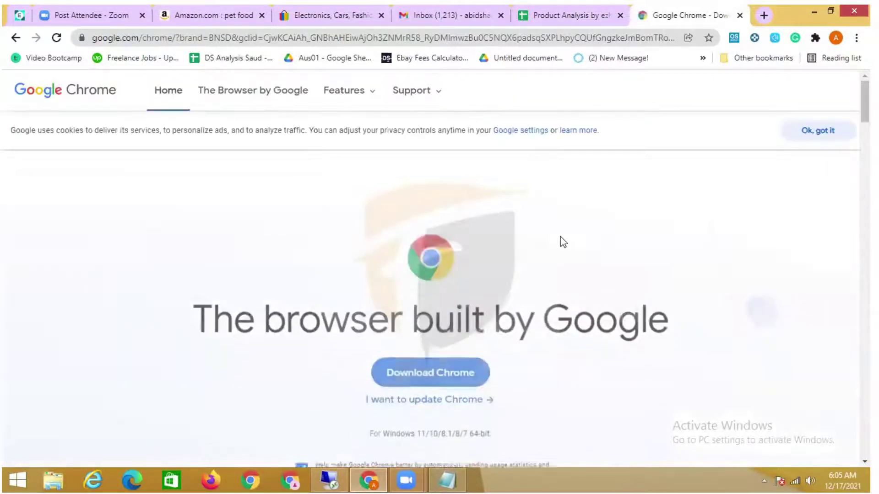
left_click(17, 37)
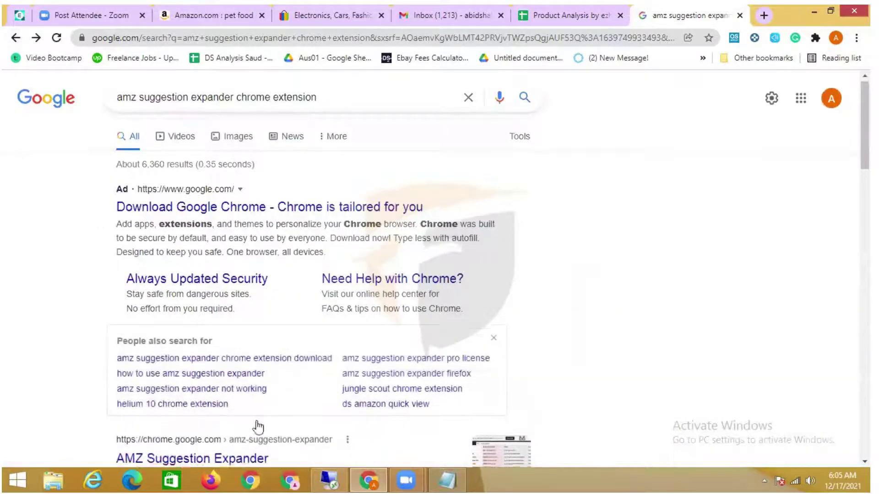
scroll(219, 346, "down", 3)
left_click(220, 338)
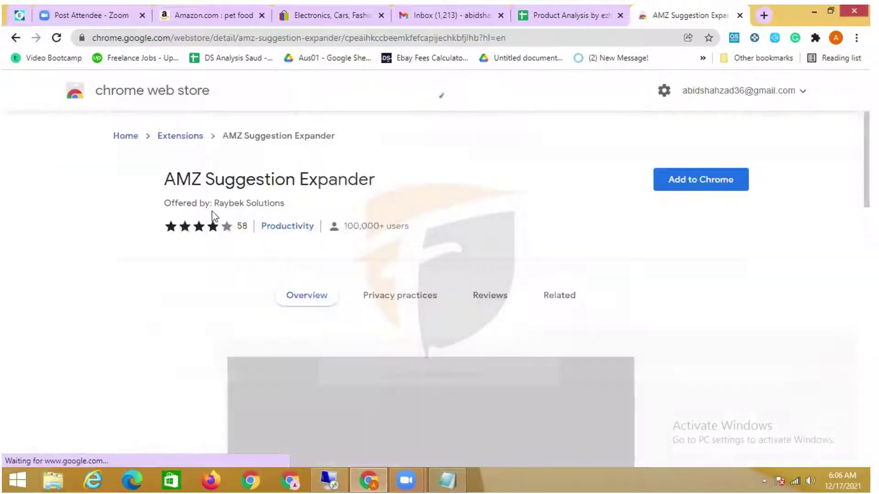
Install the AMZ Suggestion Expander extension in Chrome and dismiss its installation notices
left_click(683, 191)
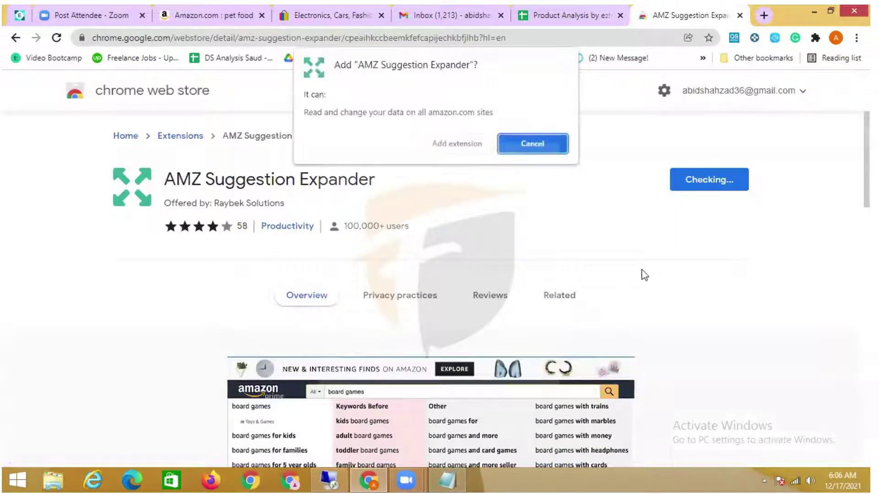
left_click(472, 145)
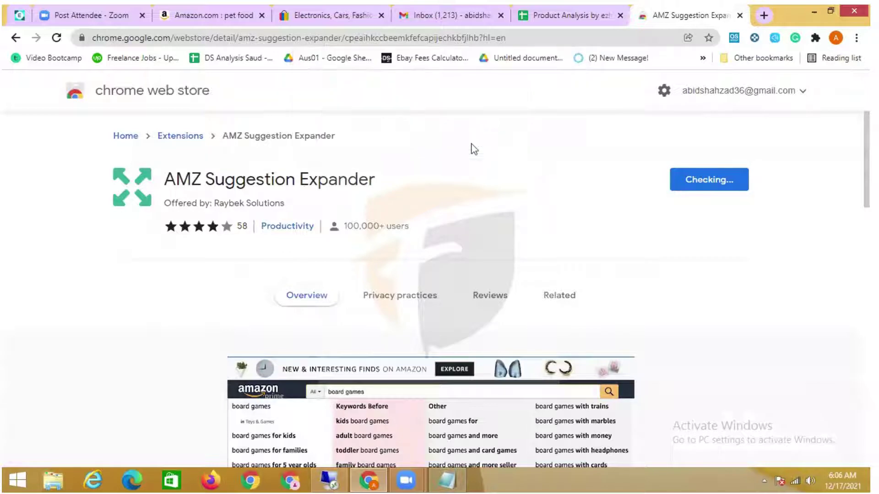
left_click(815, 41)
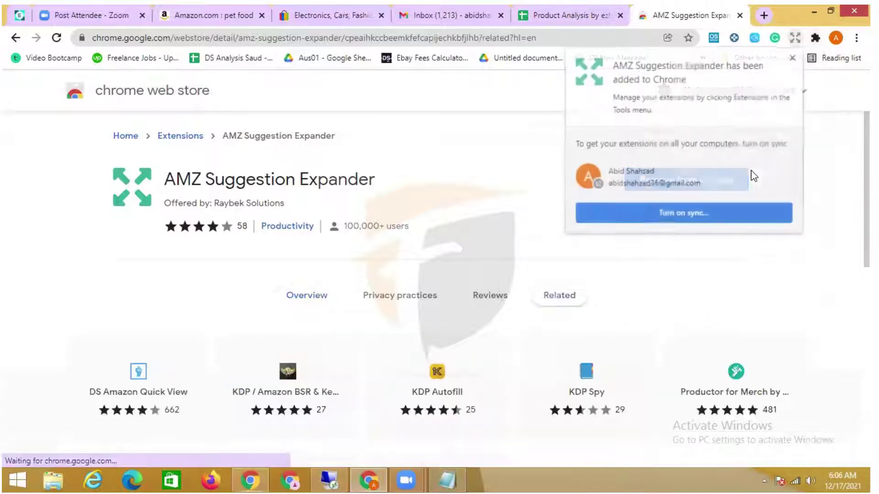
left_click(793, 58)
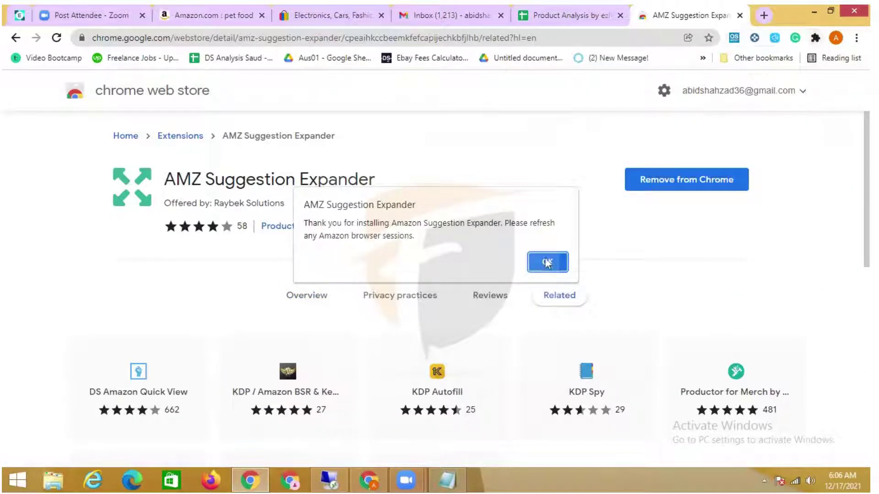
left_click(548, 263)
Pin the AMZ Suggestion Expander extension to the browser toolbar
left_click(815, 37)
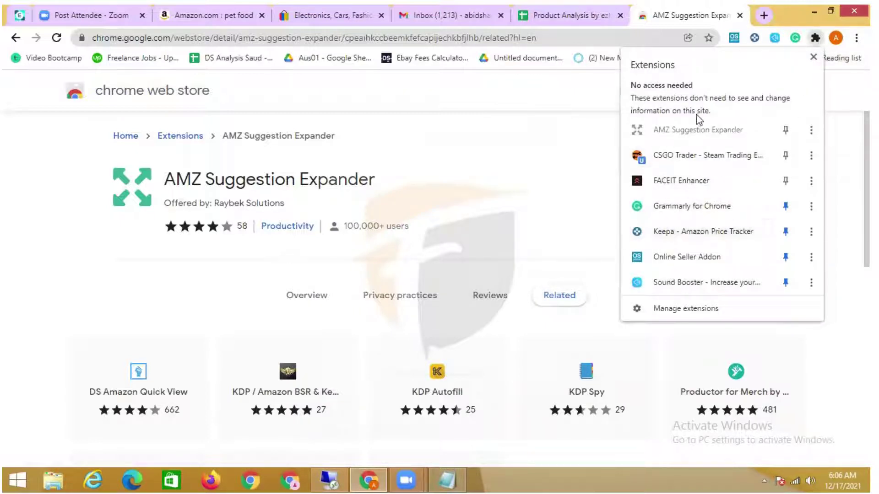
left_click(787, 130)
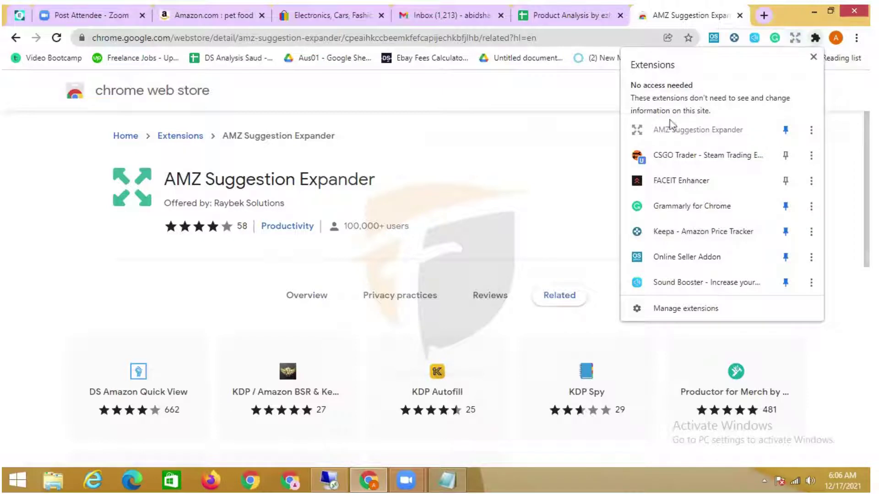
left_click(570, 131)
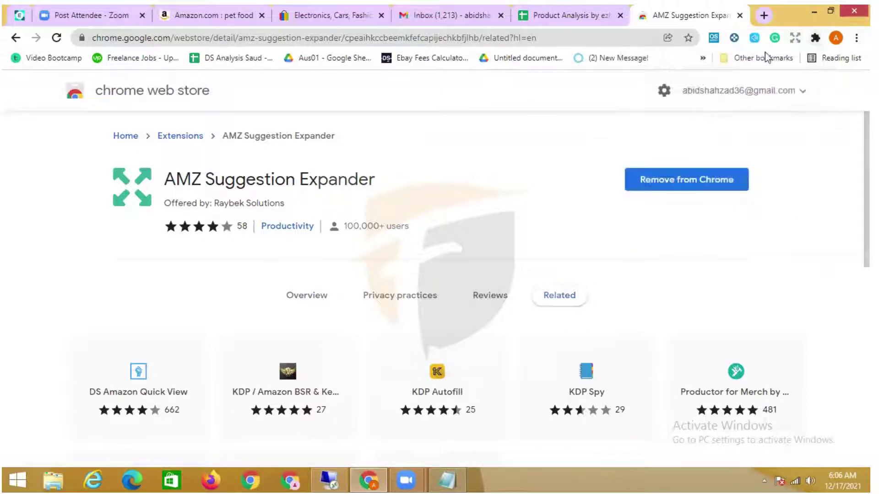
Dismiss the app promotion on the eBay home page and reload the Amazon pet food results page
left_click(350, 10)
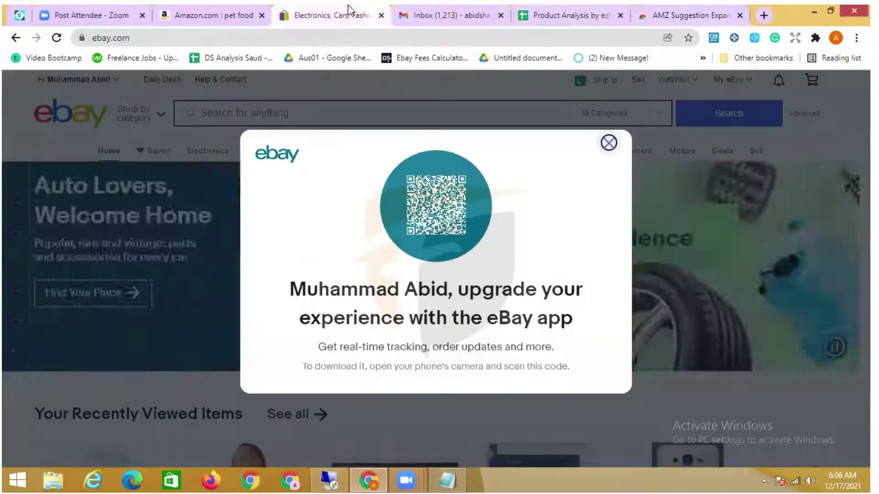
left_click(609, 143)
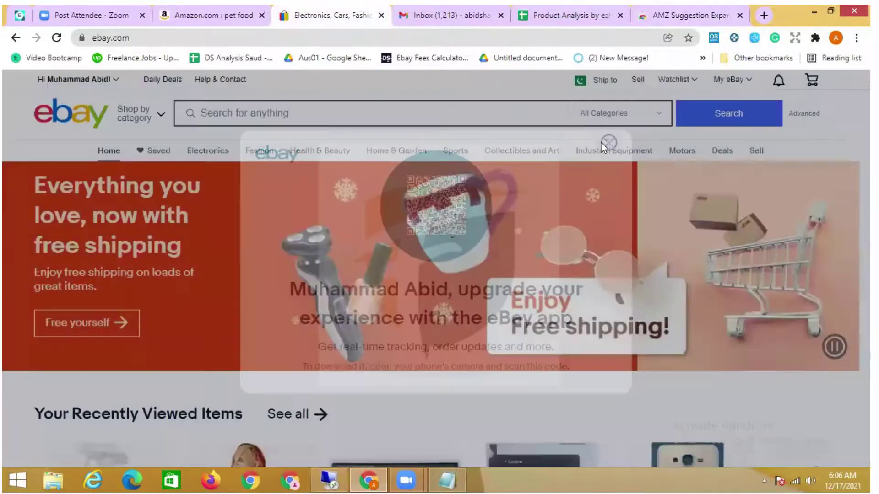
left_click(190, 10)
left_click(281, 77)
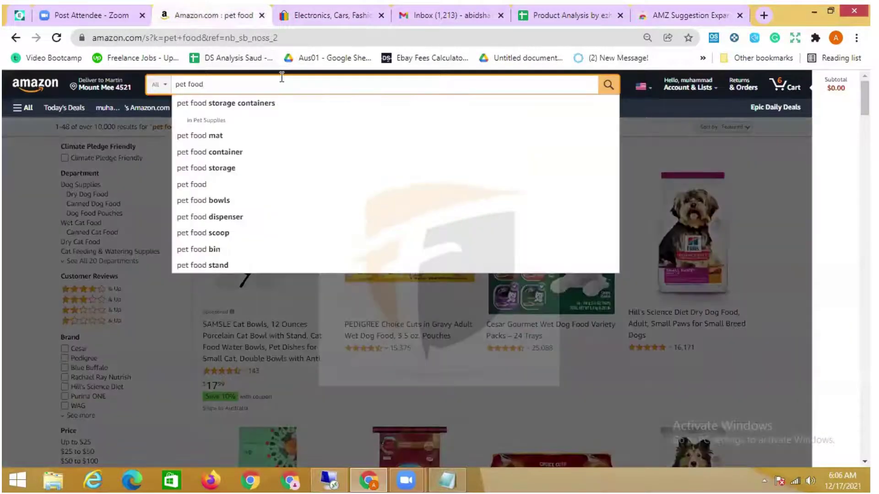
left_click(56, 39)
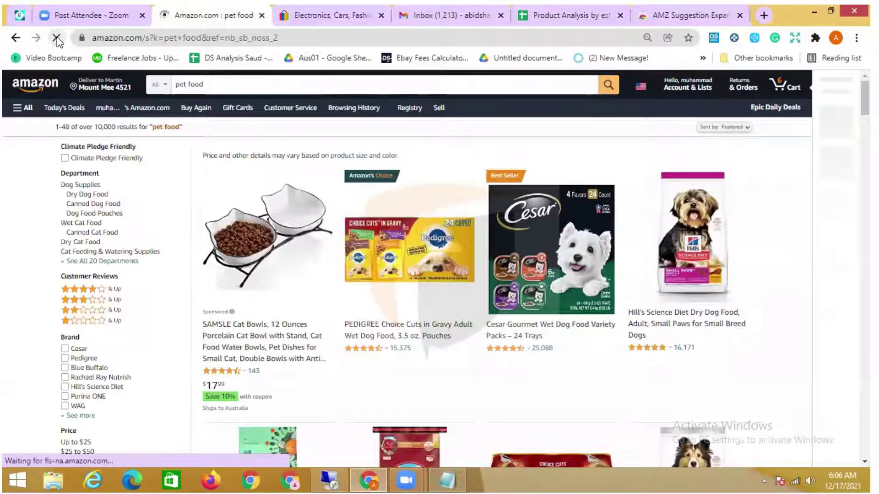
left_click(56, 38)
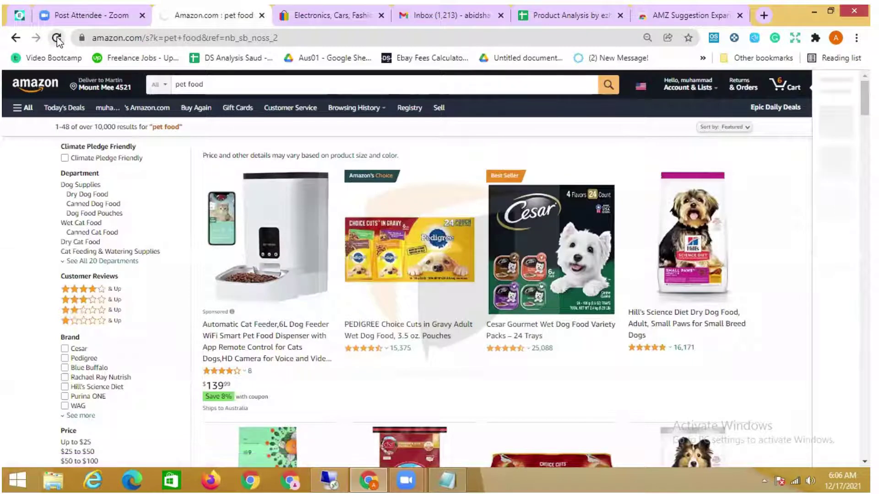
left_click(222, 86)
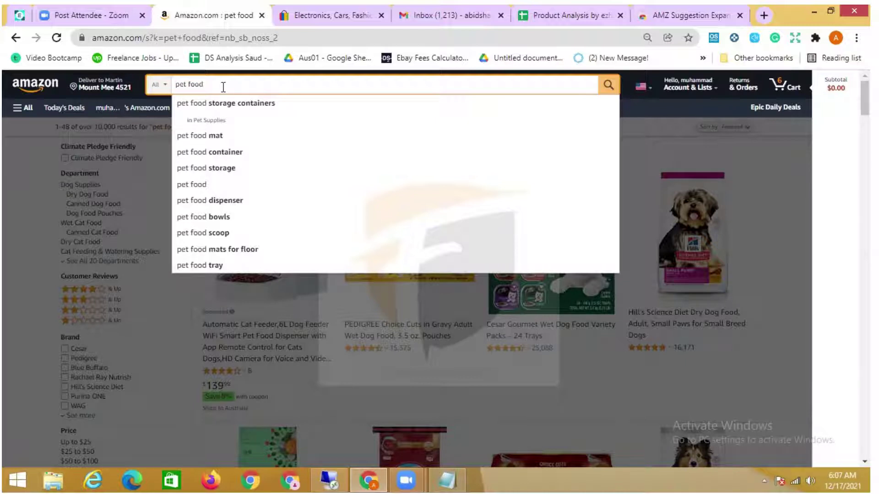
left_click(56, 39)
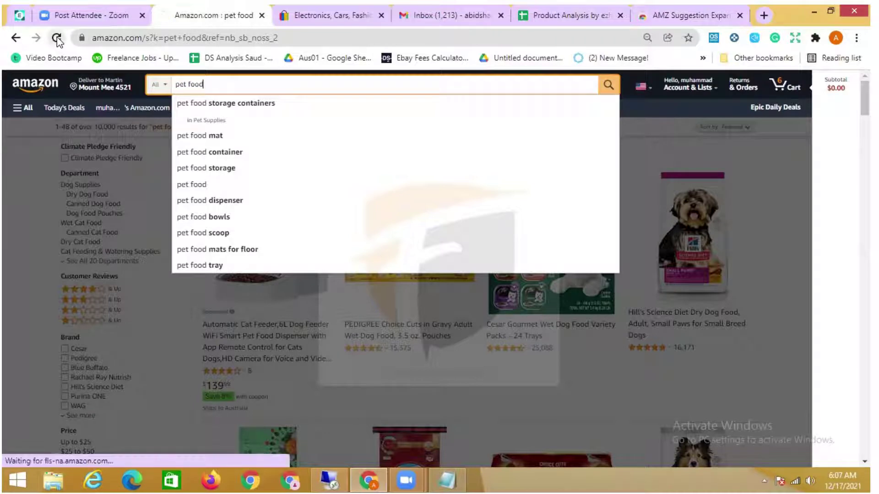
Clear the Amazon search box and re-enter "pet food" to bring up the extension's expanded keyword suggestions
left_click_drag(206, 85, 174, 82)
key("BackSpace")
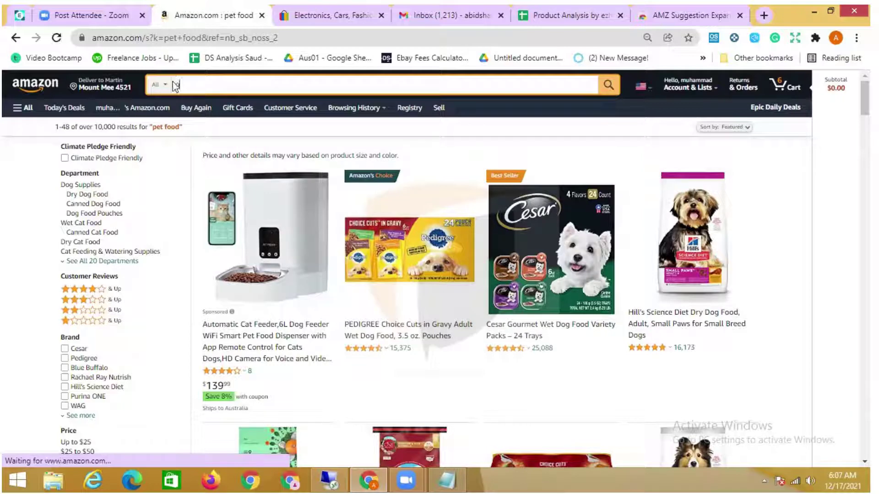
type("pt")
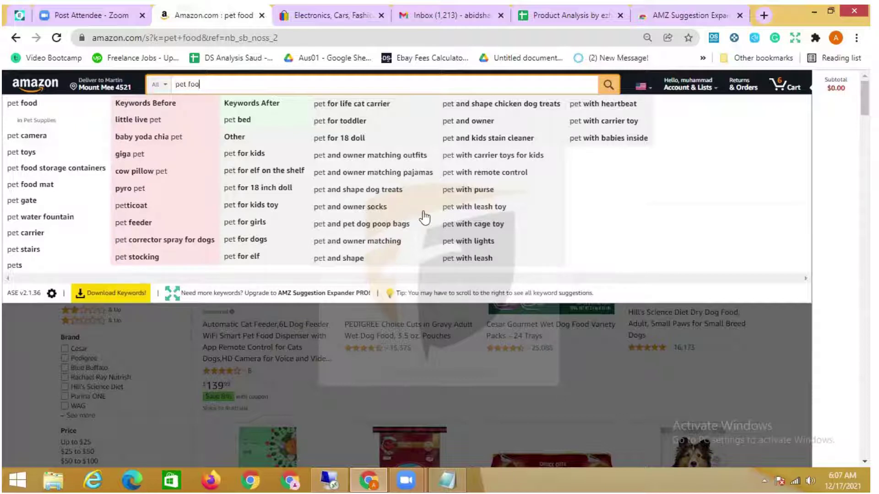
type("d")
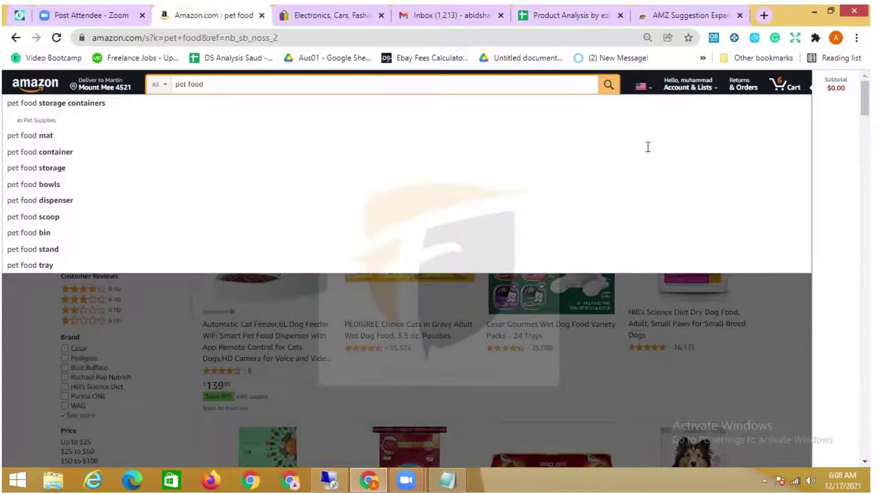
Switch to the Notepad document and add "3. Best seller" as its third line
key("alt+Tab")
type("3")
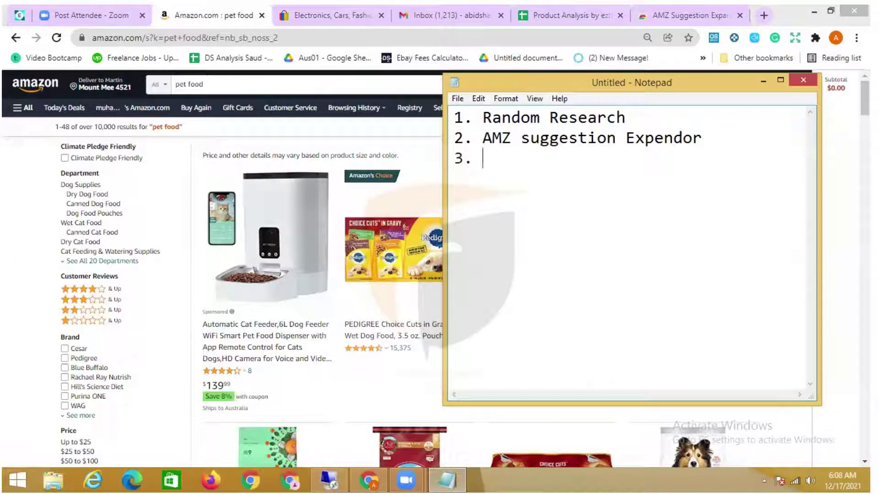
type(". Best seller")
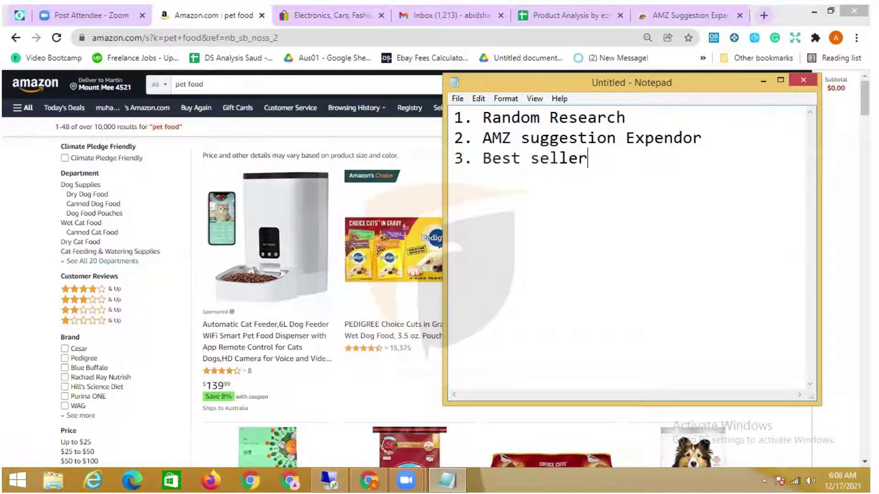
Return to the Amazon results page and display the expanded keyword suggestions for "pet food"
left_click(229, 10)
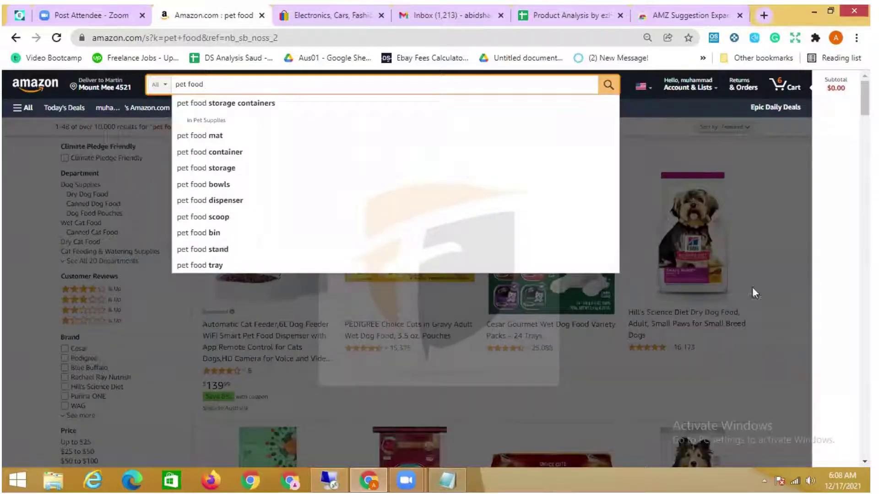
left_click(785, 202)
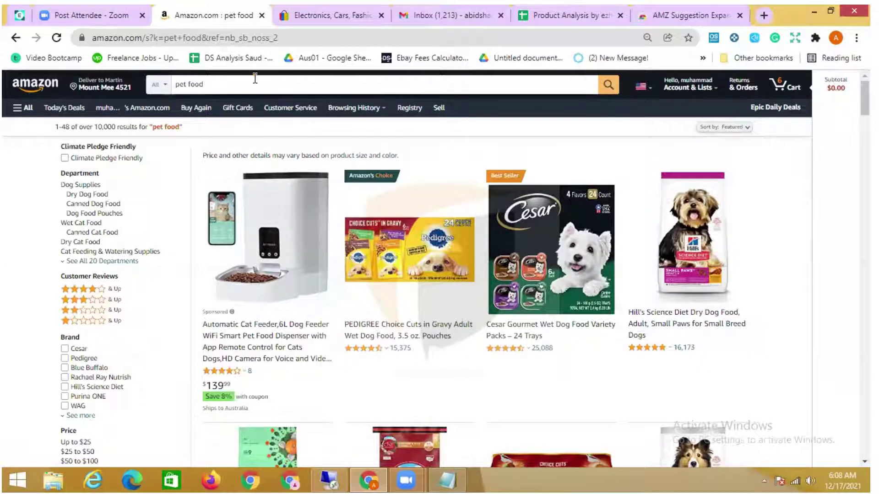
left_click(311, 83)
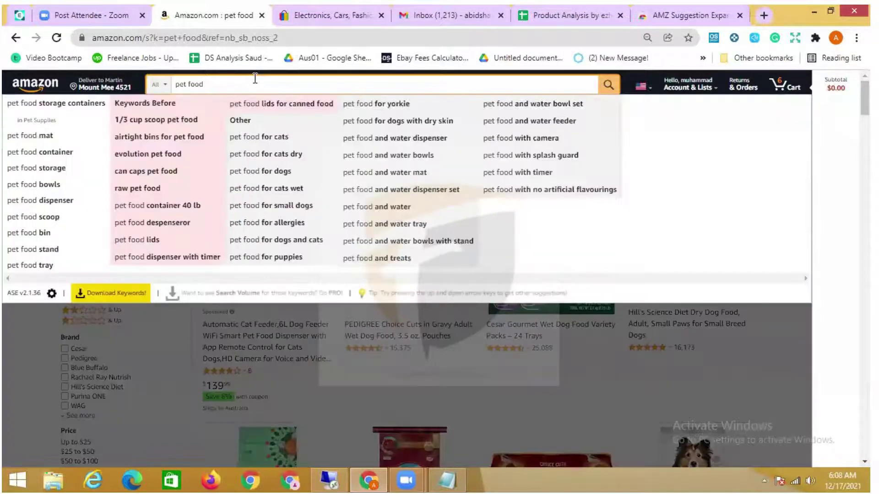
Set the Amazon delivery location to US ZIP code 10001 and check the site's full navigation menu
left_click(774, 319)
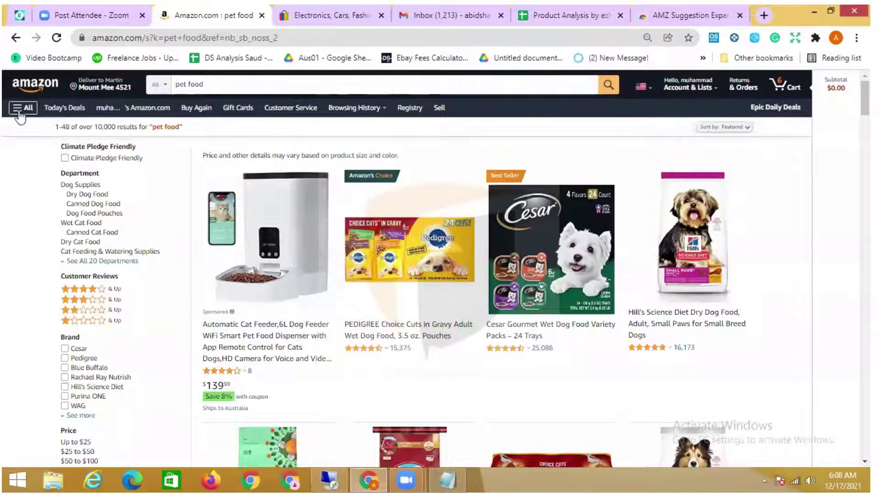
left_click(98, 81)
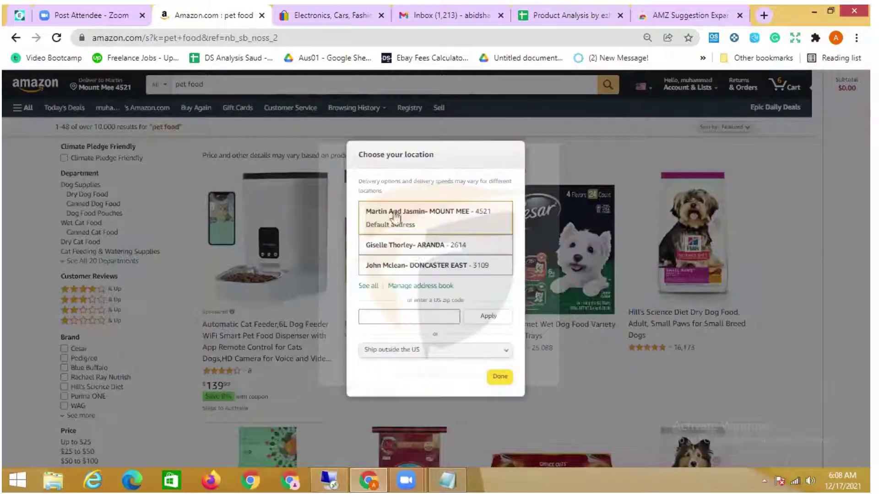
left_click(413, 319)
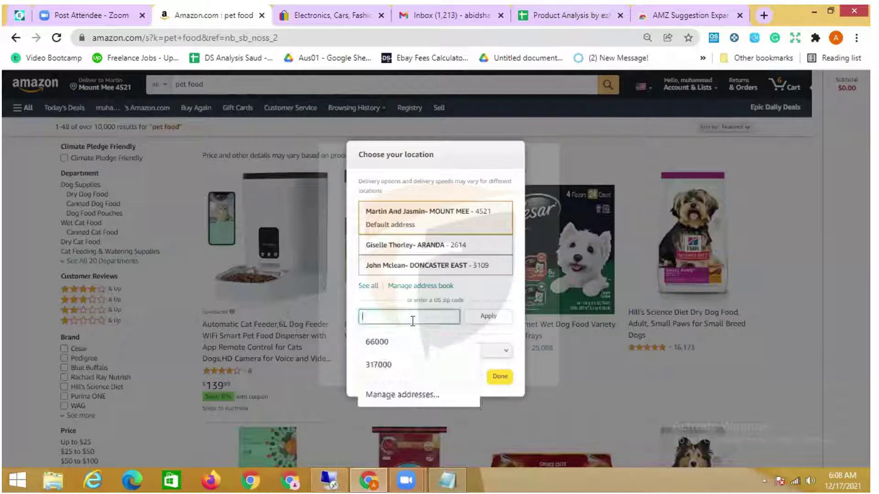
type("1001")
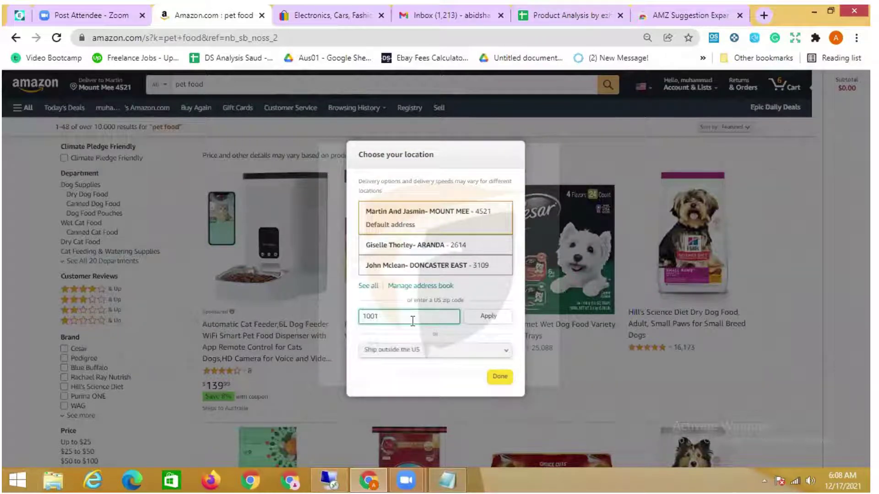
type("01")
left_click(501, 317)
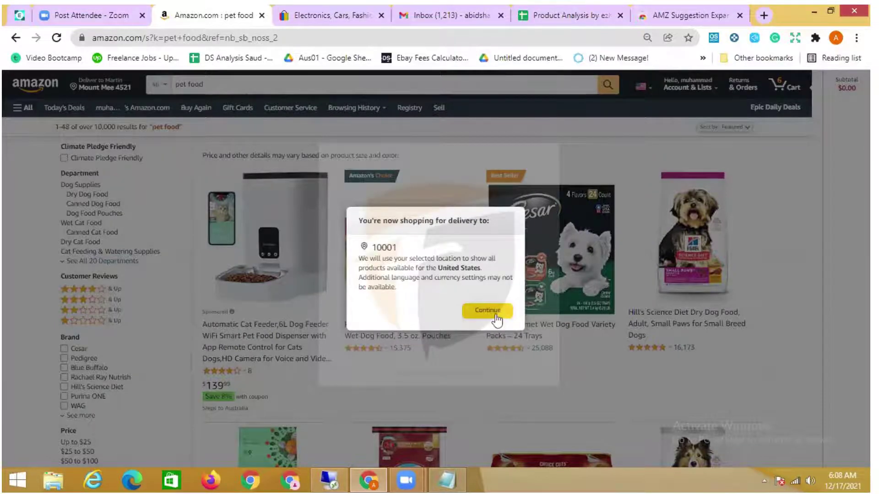
left_click(490, 311)
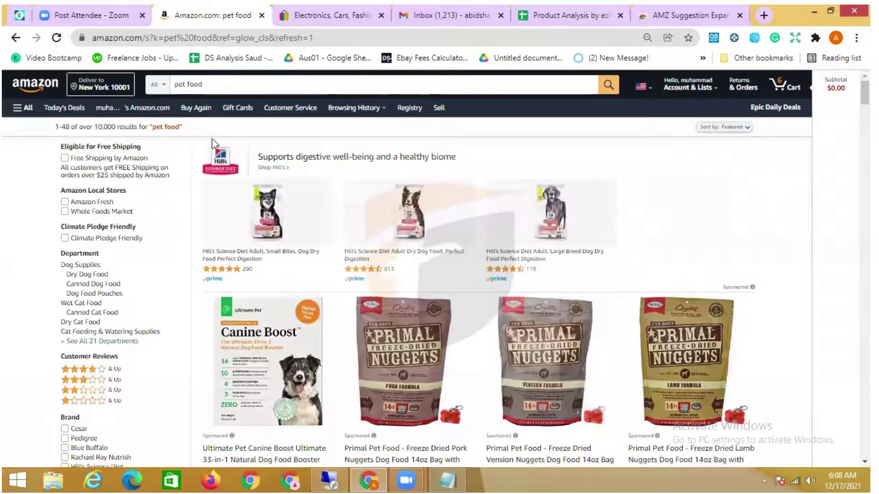
left_click(23, 108)
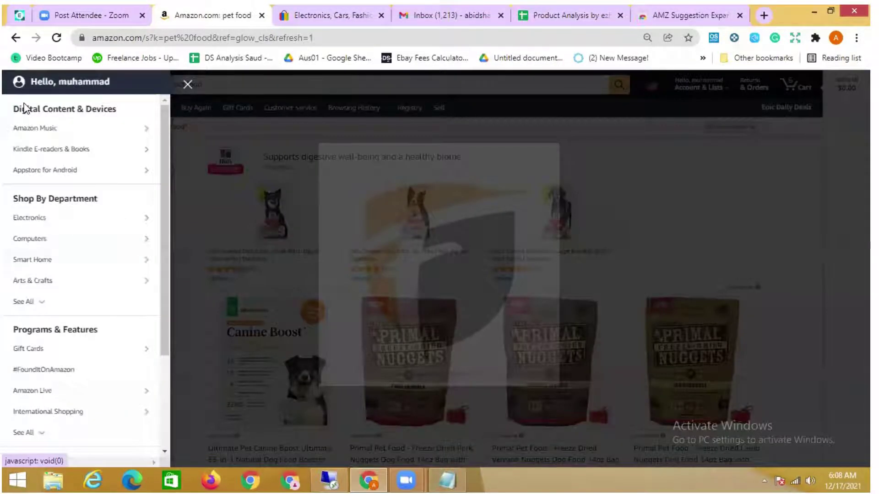
left_click(599, 111)
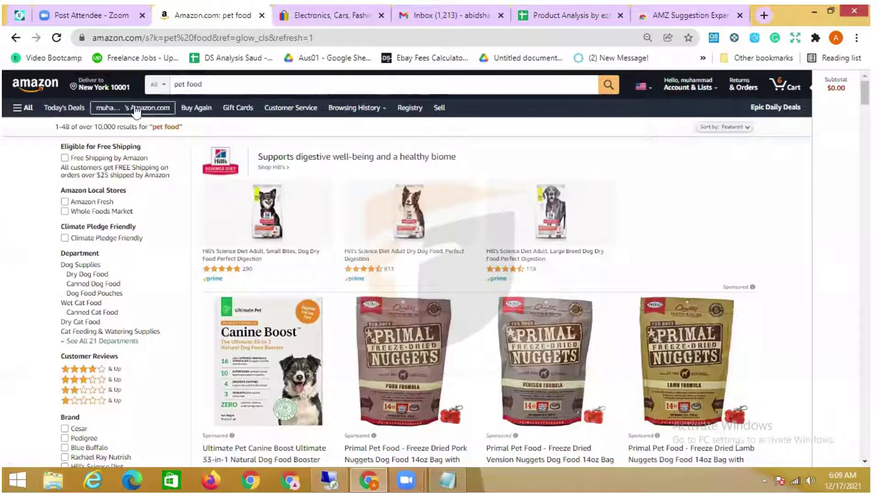
Change the Amazon delivery location to US ZIP code 70011 and continue with it
left_click(117, 86)
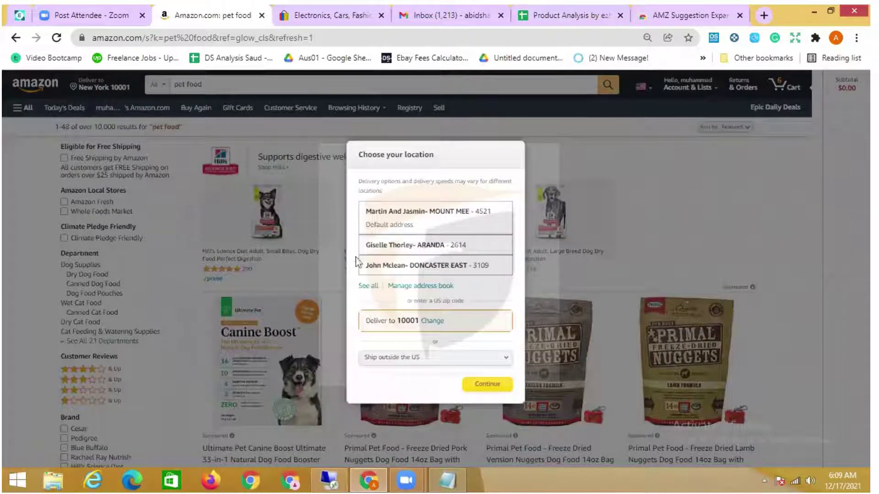
left_click(438, 324)
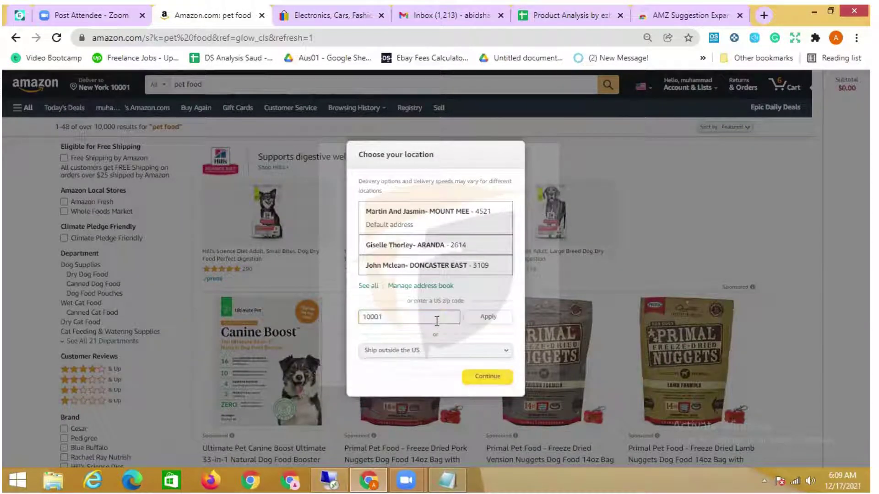
left_click(437, 320)
key("BackSpace")
key("BackSpace")
key("BackSpace")
key("BackSpace")
key("BackSpace")
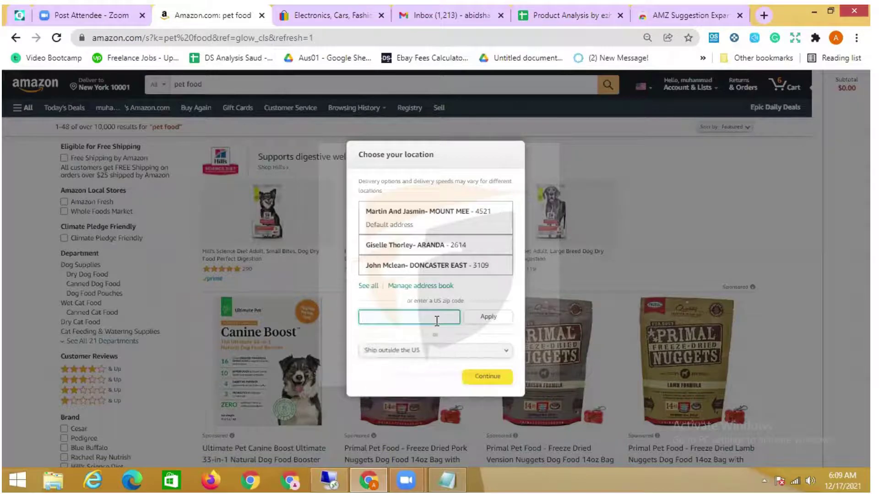
type("70011")
left_click(481, 320)
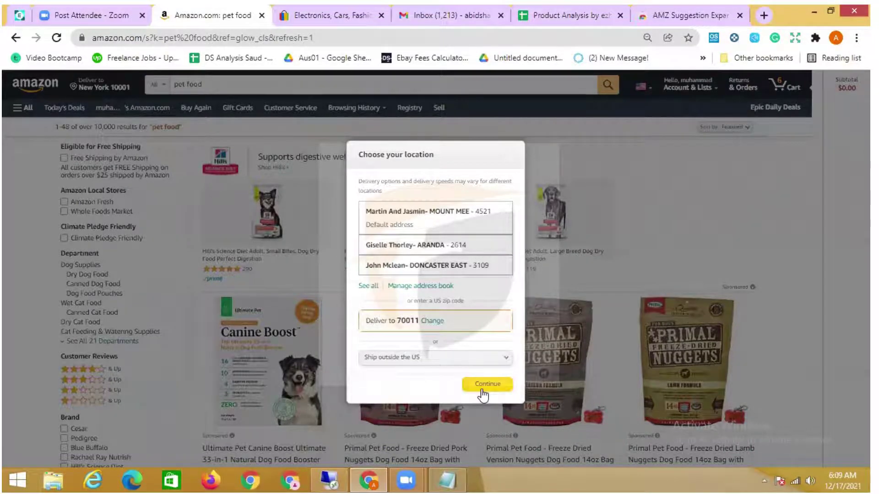
left_click(482, 388)
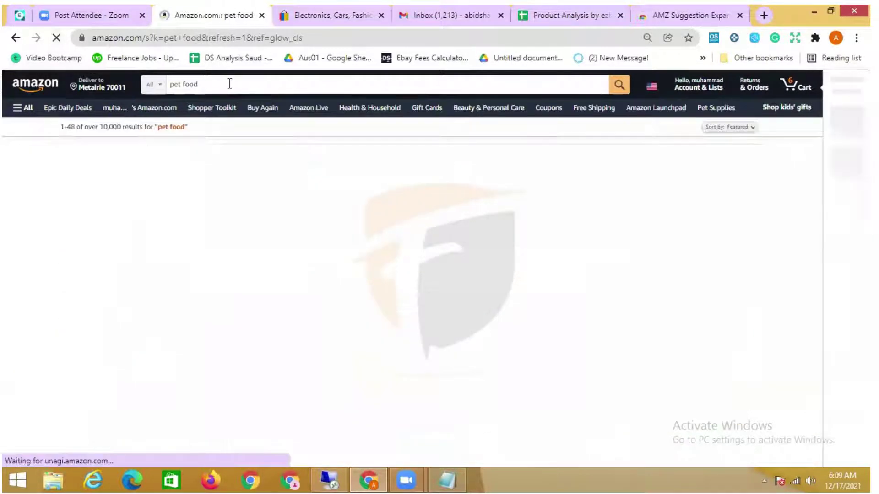
Go to the Amazon home page, then open the Best Sellers list for the Home & Kitchen department
left_click_drag(230, 84, 169, 83)
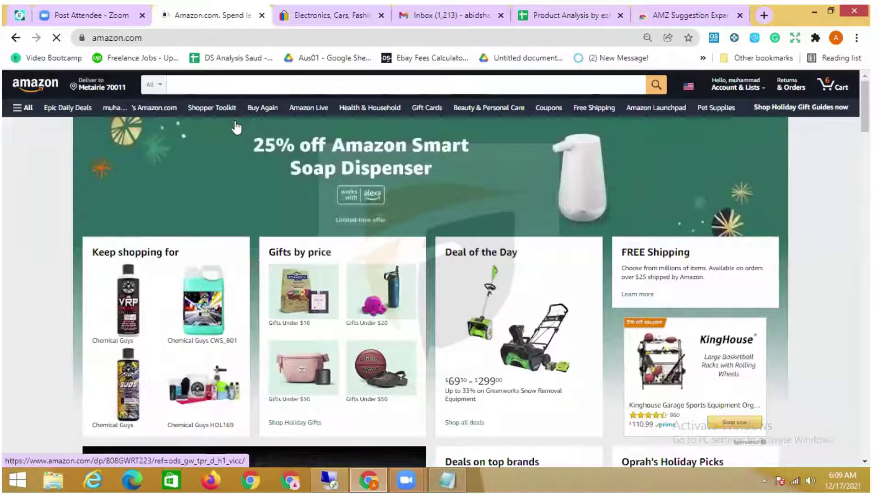
left_click(16, 106)
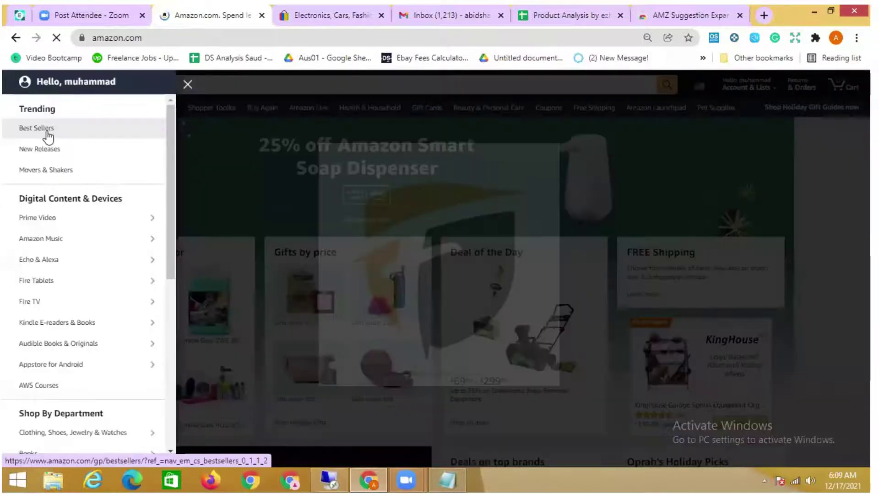
left_click(37, 128)
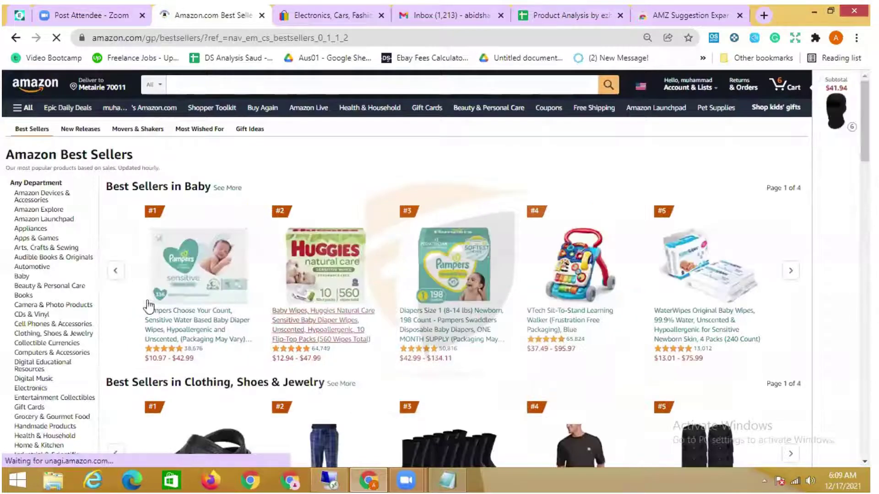
scroll(47, 224, "down", 1)
scroll(34, 156, "down", 2)
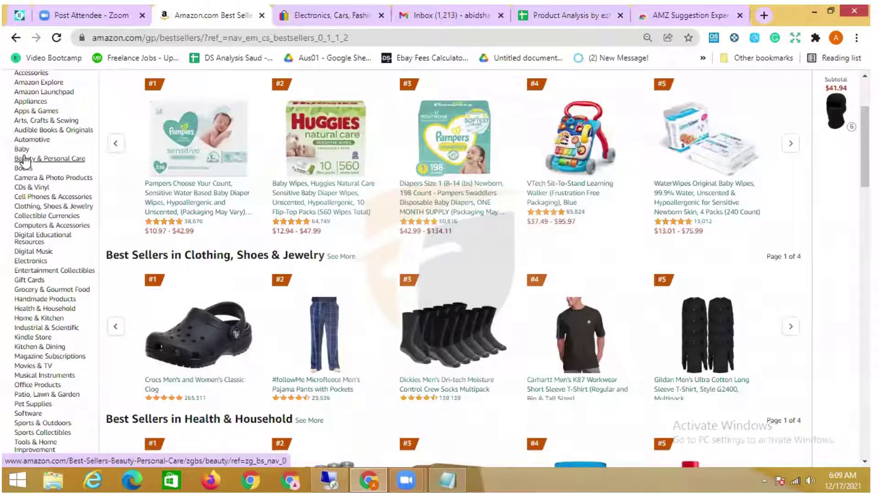
left_click(44, 319)
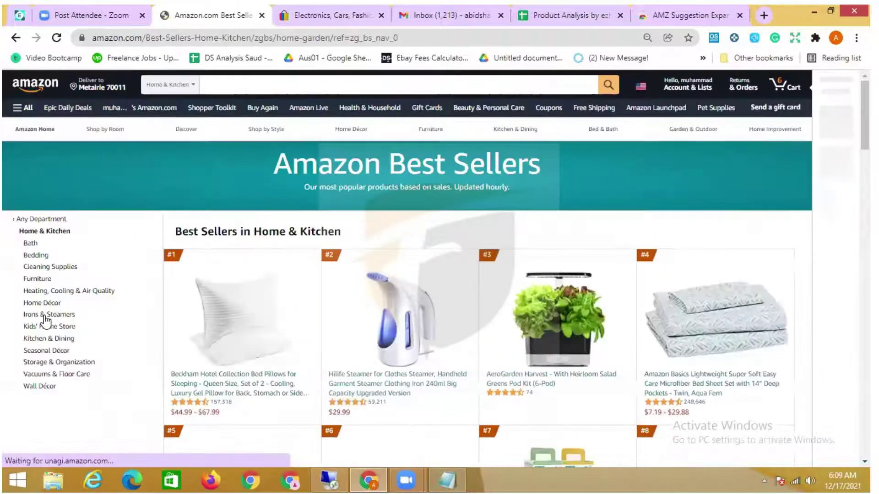
Examine the ranked products, ratings and prices in the Home & Kitchen best sellers list
scroll(308, 278, "down", 1)
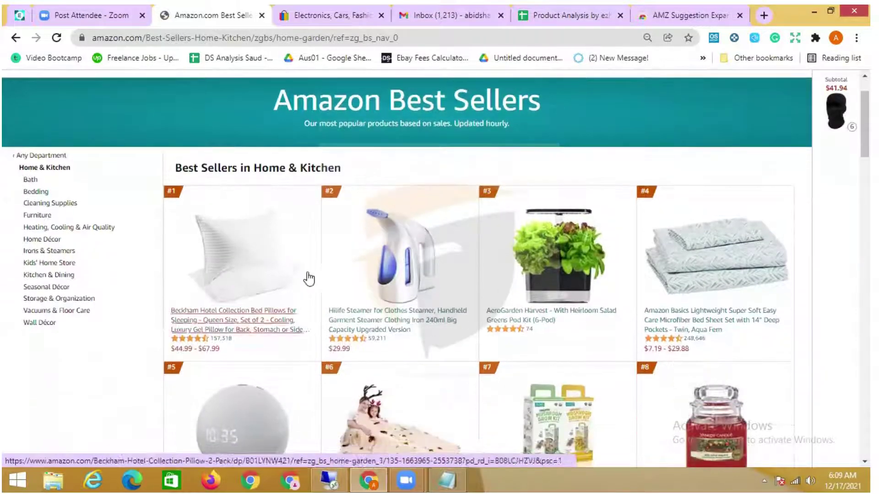
scroll(450, 382, "down", 1)
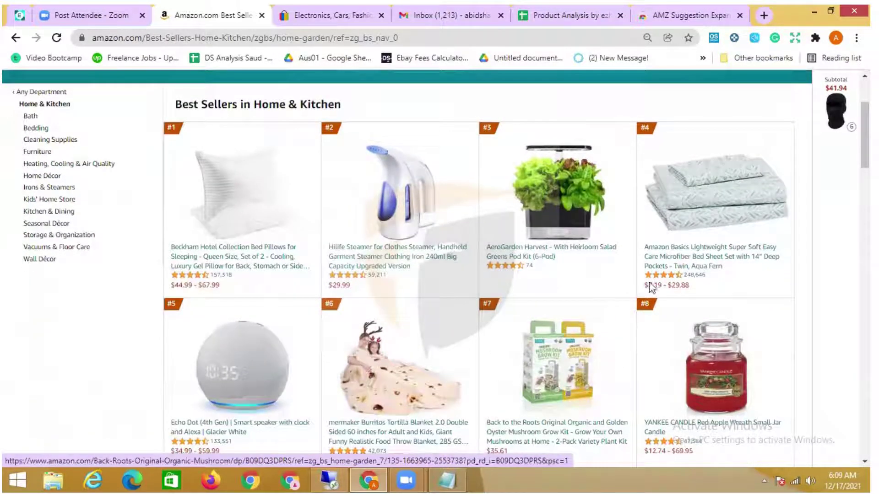
scroll(240, 276, "down", 1)
scroll(239, 276, "down", 4)
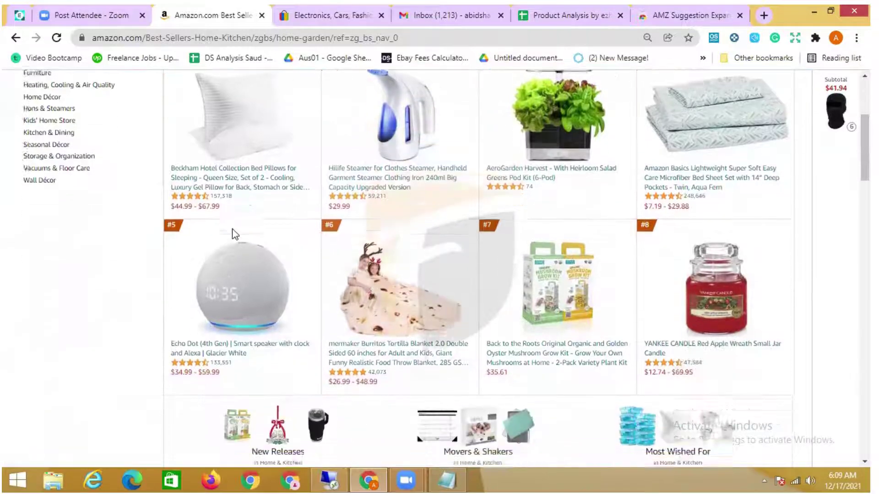
scroll(627, 342, "down", 1)
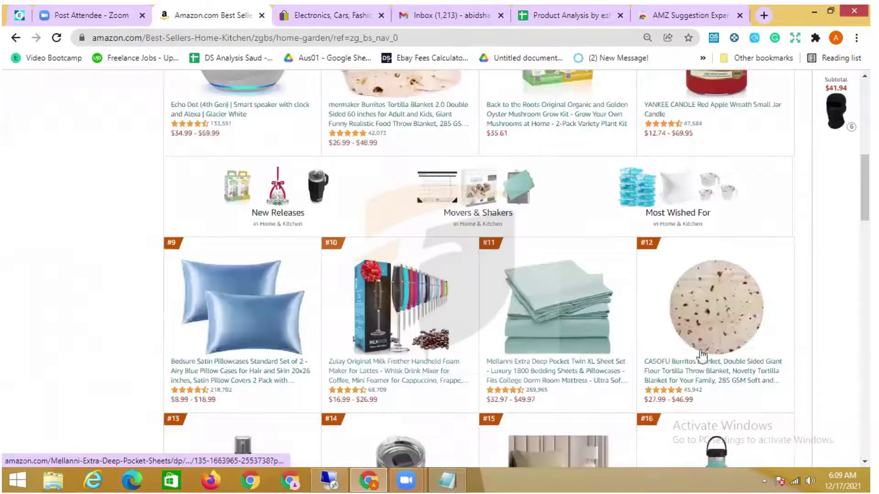
scroll(728, 357, "down", 7)
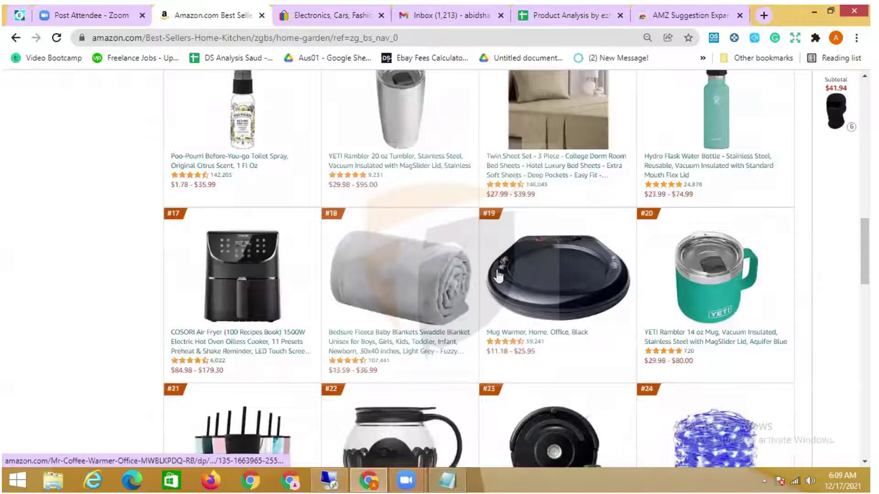
scroll(499, 275, "down", 4)
scroll(458, 283, "up", 3)
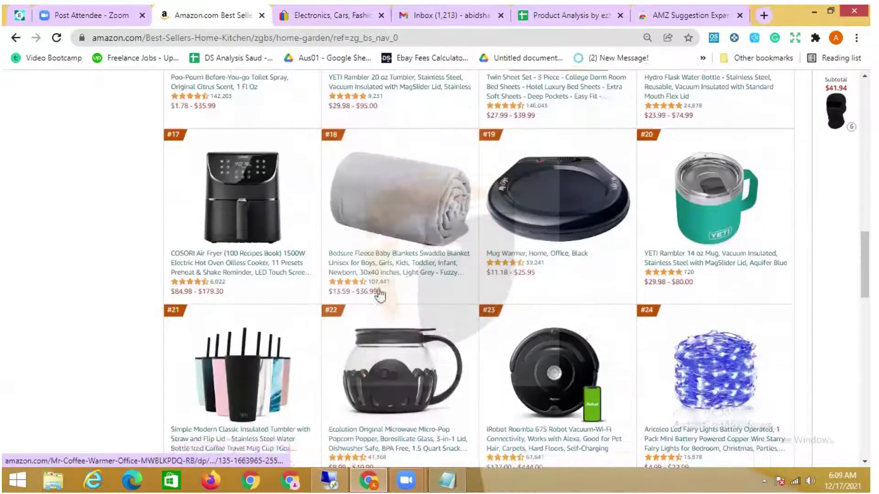
scroll(362, 292, "down", 7)
scroll(361, 292, "down", 3)
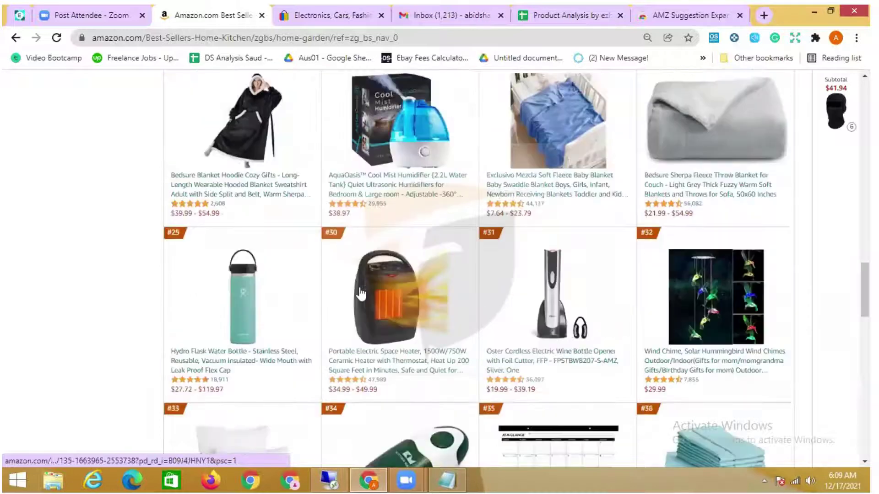
scroll(361, 292, "up", 14)
scroll(361, 292, "up", 13)
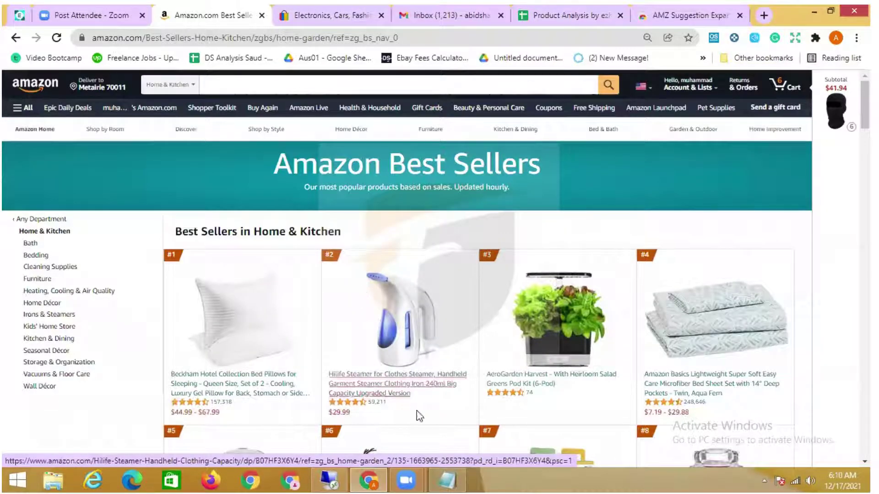
Switch to the Notepad document and add "4. spy on seller competitor" as its fourth line
left_click(451, 479)
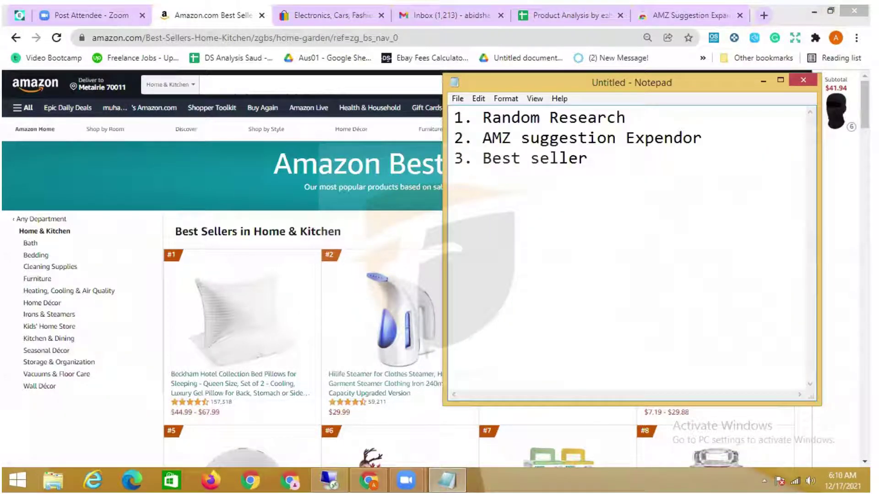
key("Return")
type("4. spy ")
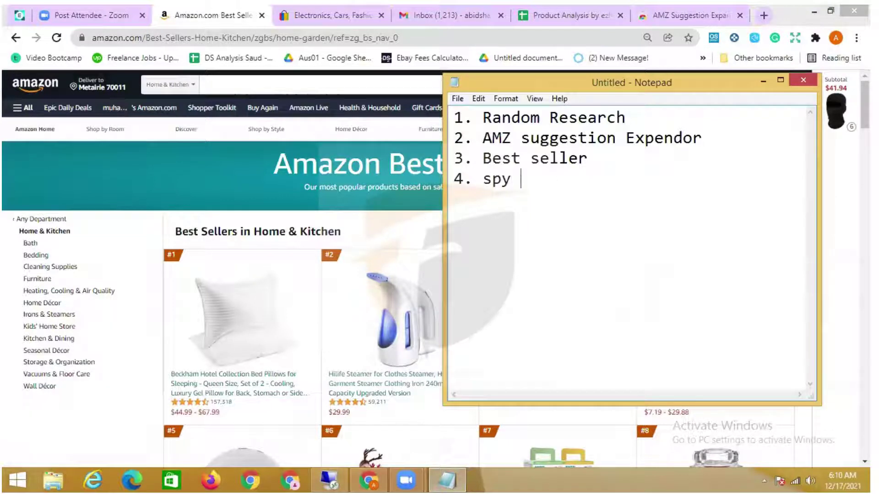
type("on seller")
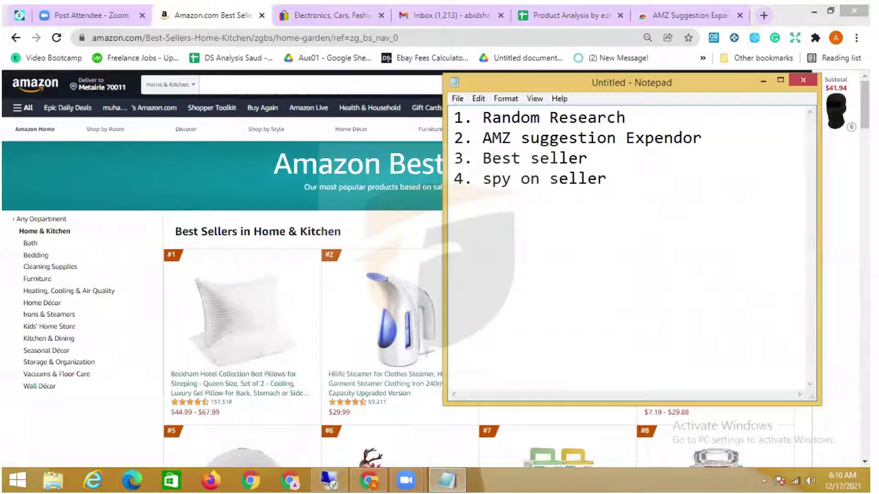
type(" compet")
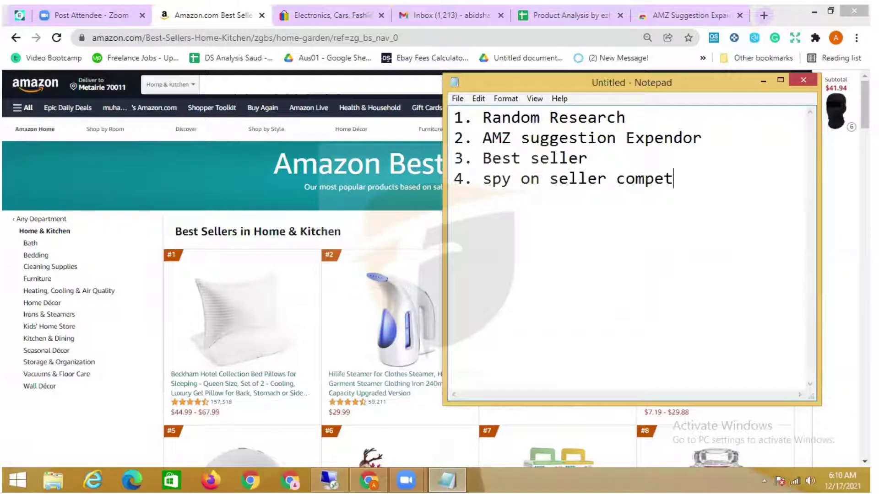
type("itor")
Return to the Amazon best sellers, inspect the Amazon Basics microfiber sheet set's product page, and resume browsing the ranked list
left_click(231, 181)
scroll(516, 219, "down", 4)
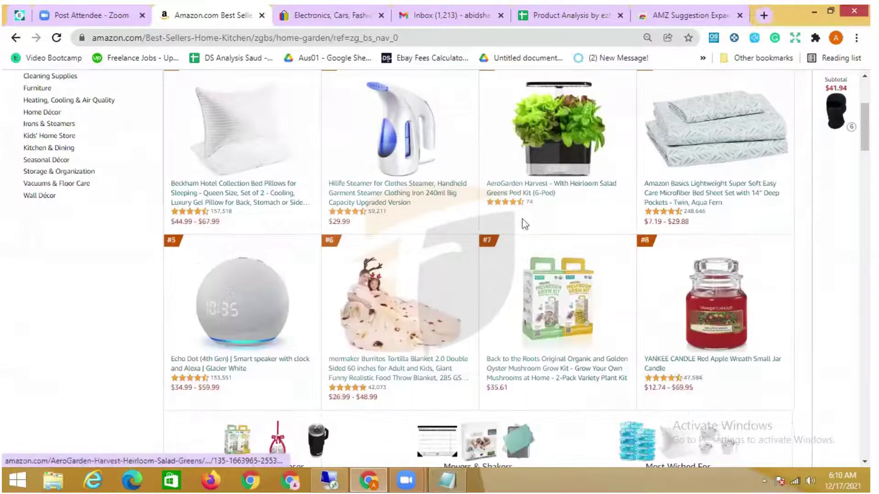
left_click(660, 201)
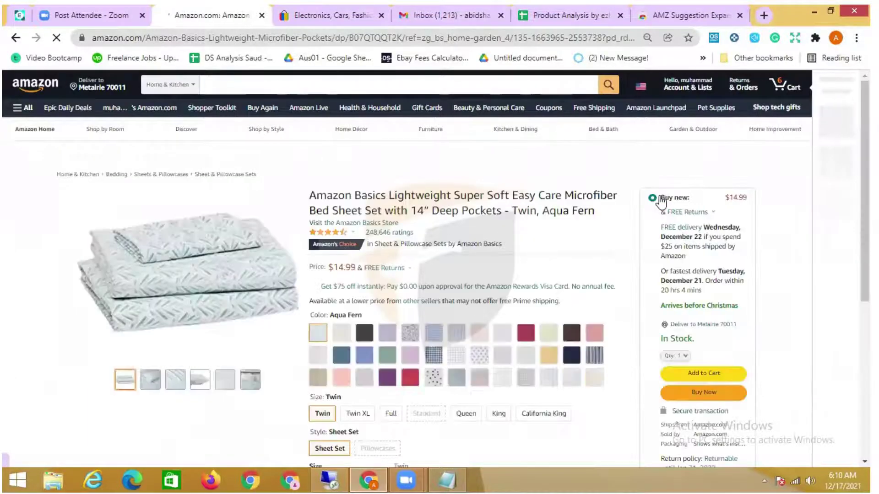
scroll(335, 256, "down", 2)
scroll(335, 257, "down", 1)
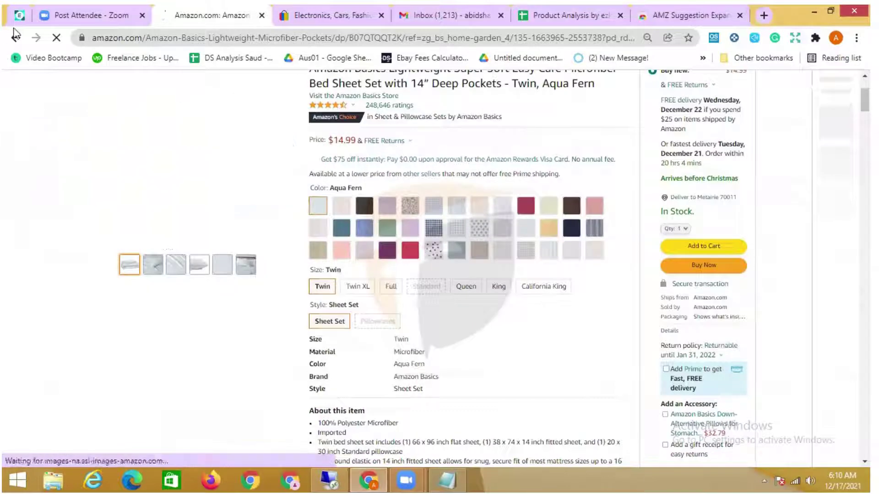
left_click(16, 38)
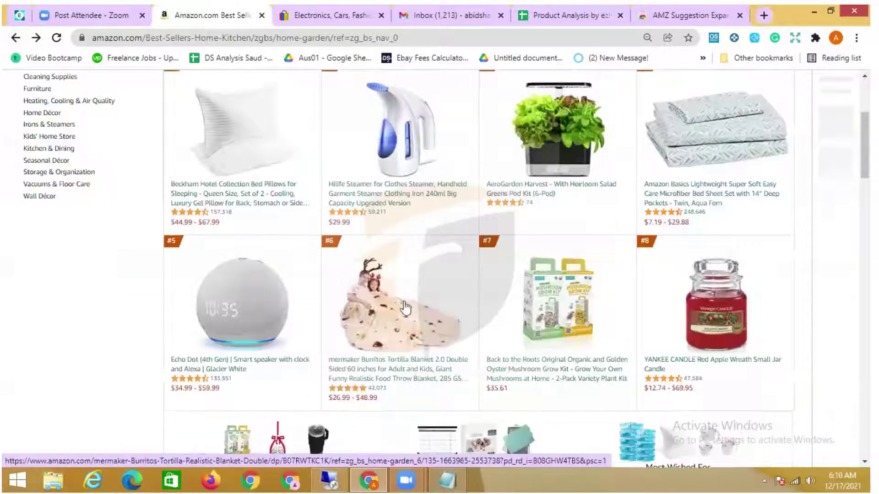
scroll(402, 308, "down", 6)
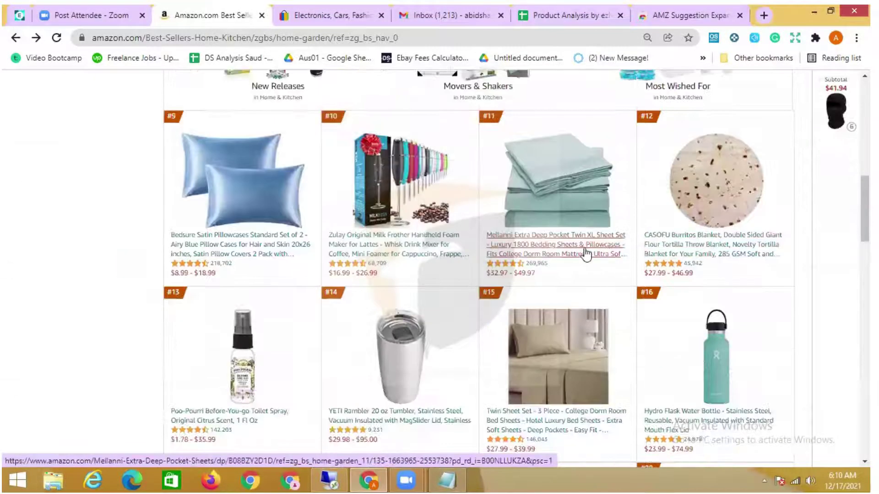
scroll(403, 300, "down", 3)
left_click(399, 292)
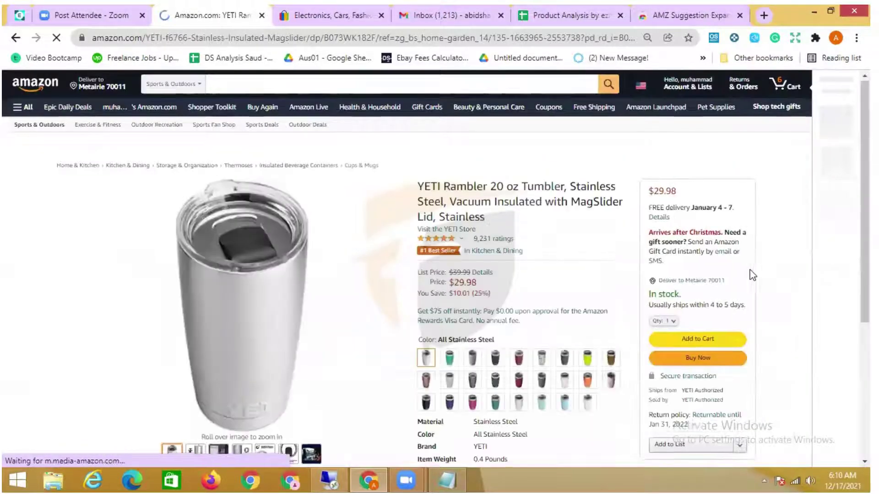
scroll(754, 274, "down", 3)
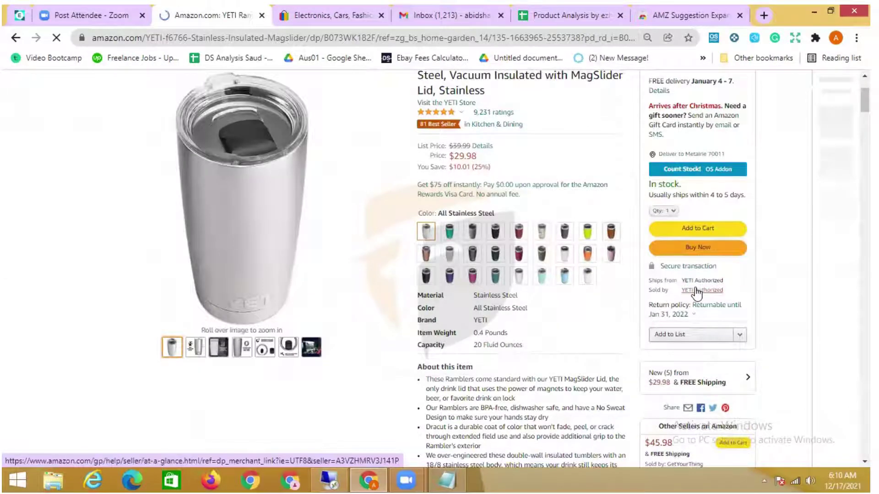
left_click(697, 291)
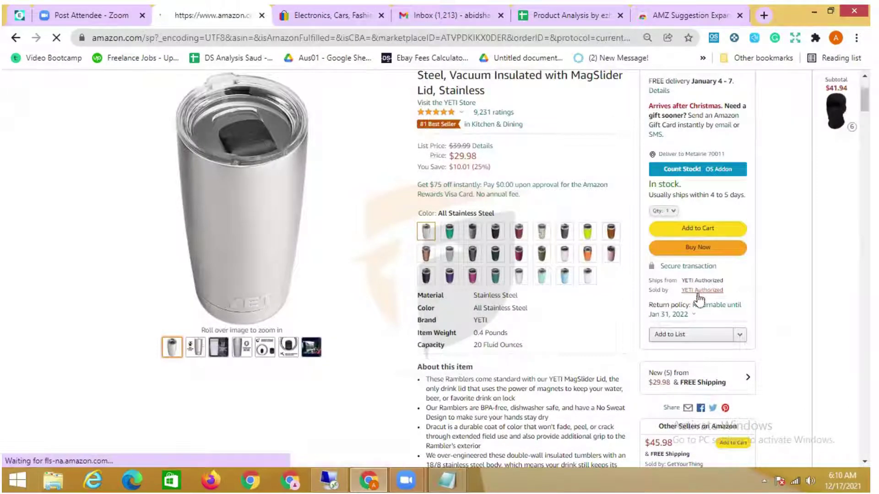
scroll(293, 293, "down", 3)
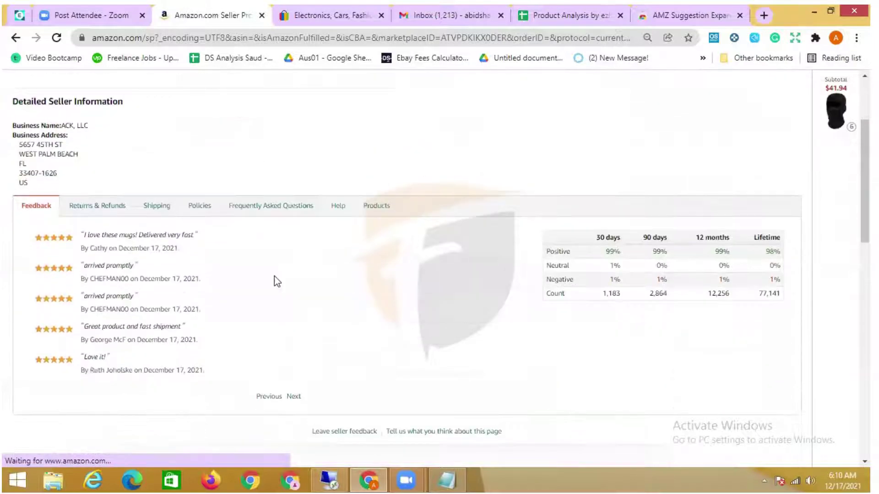
left_click(382, 214)
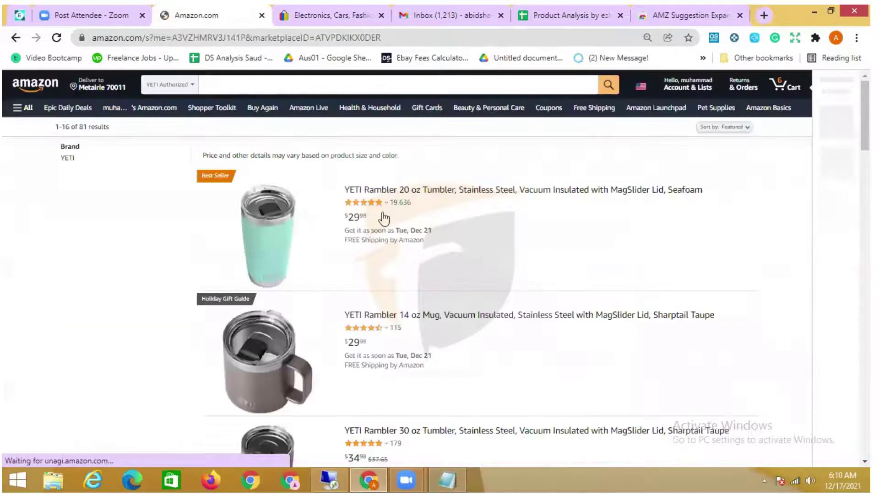
Examine the products, ratings and prices in the YETI Authorized seller's listings
scroll(349, 192, "down", 10)
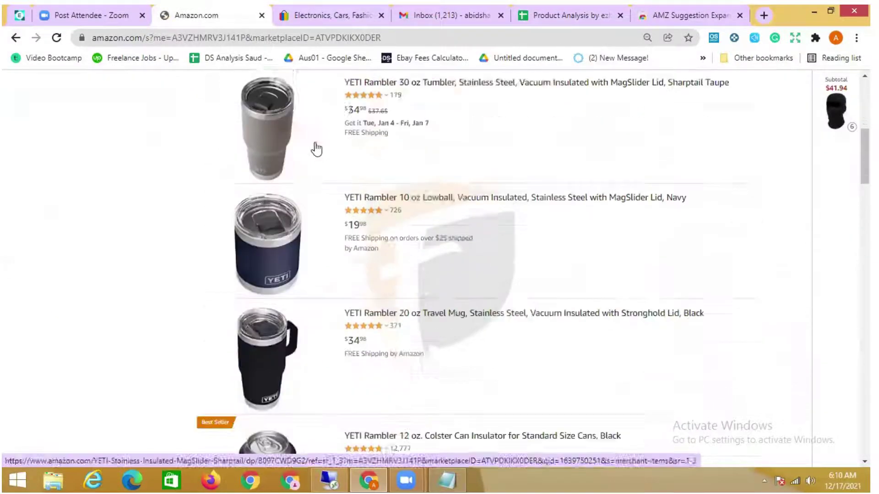
scroll(319, 197, "down", 10)
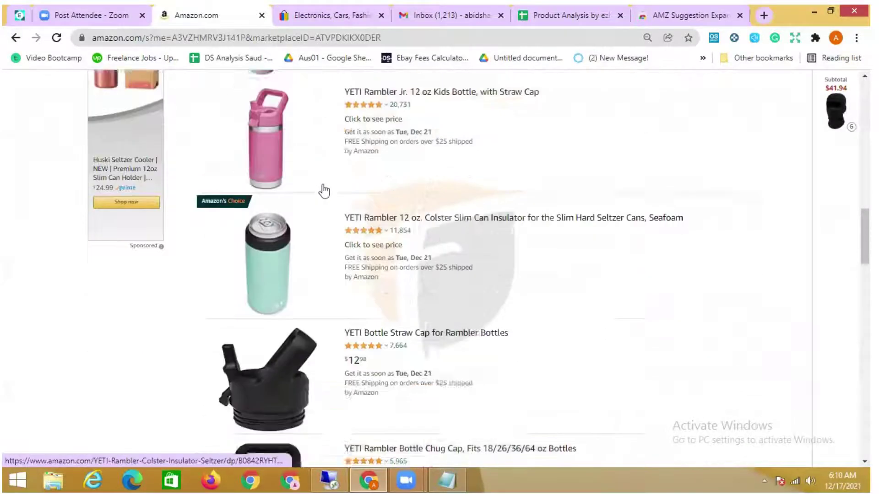
scroll(324, 192, "up", 8)
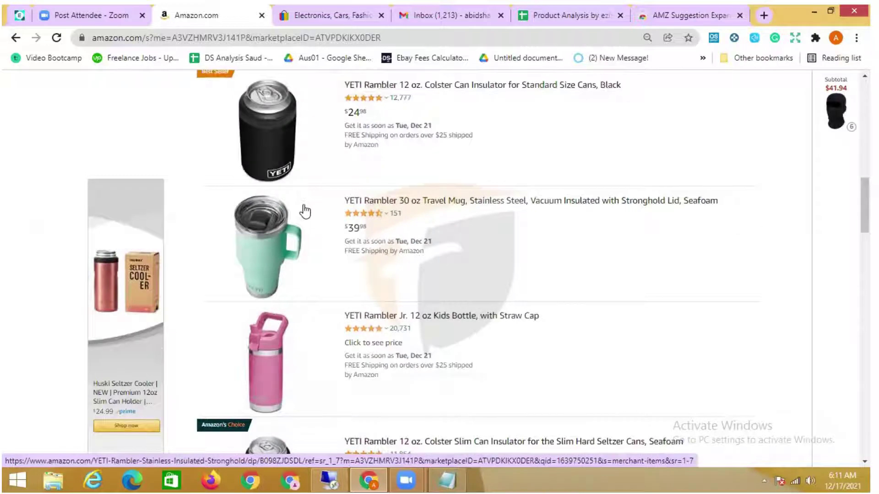
scroll(306, 212, "up", 5)
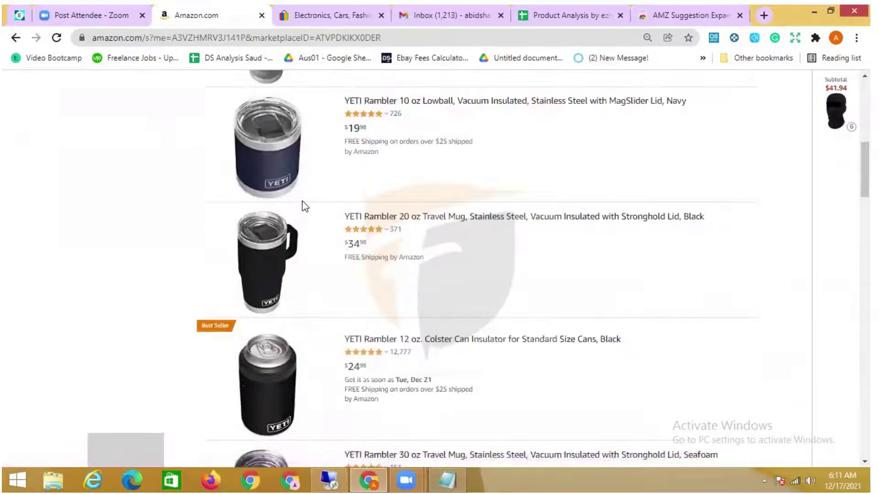
scroll(302, 201, "up", 9)
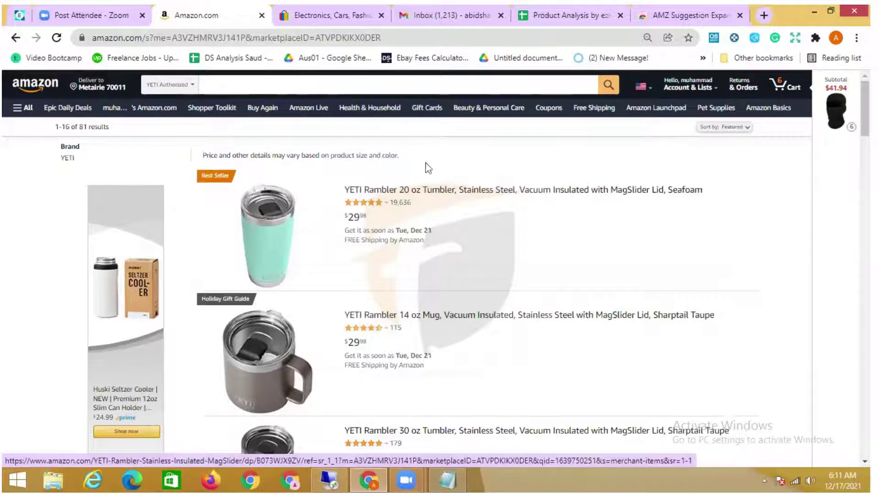
Review the research methods list in Notepad and the Product Analysis spreadsheet's columns, and return to the Amazon listings
left_click(448, 480)
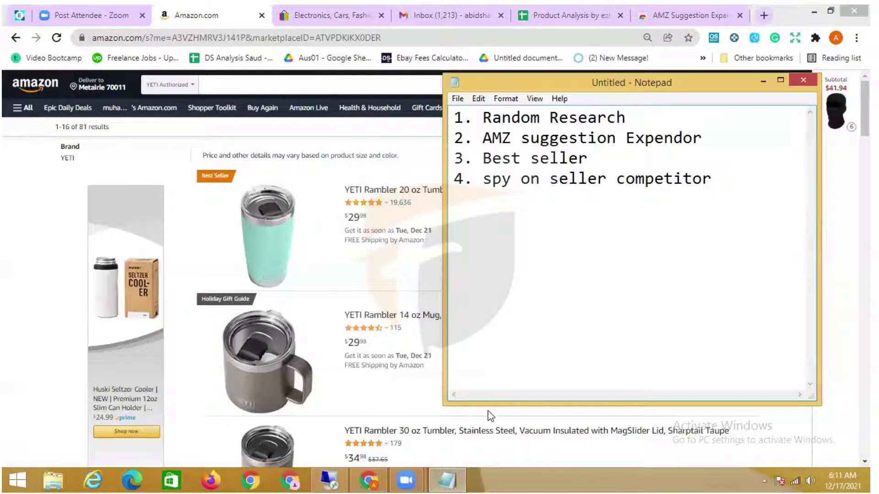
left_click(584, 14)
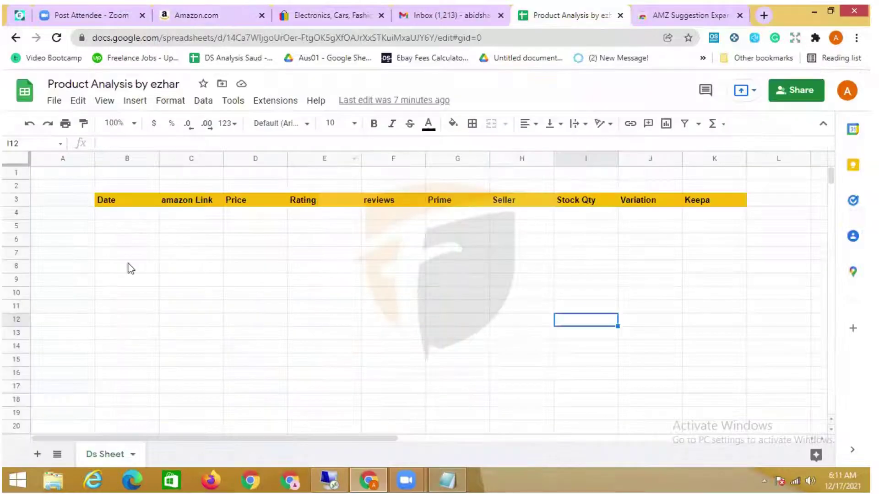
left_click(209, 17)
left_click(265, 89)
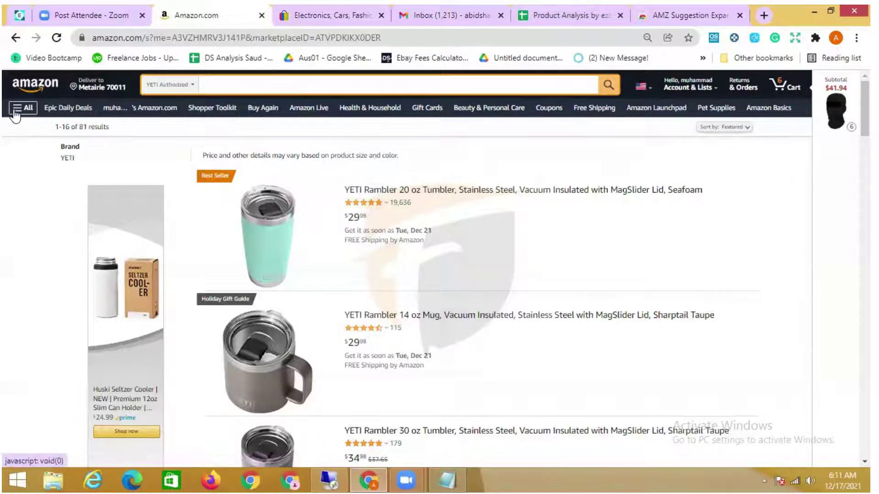
Open Amazon's Best Sellers for the Home & Kitchen department and browse its ranked products
left_click(15, 109)
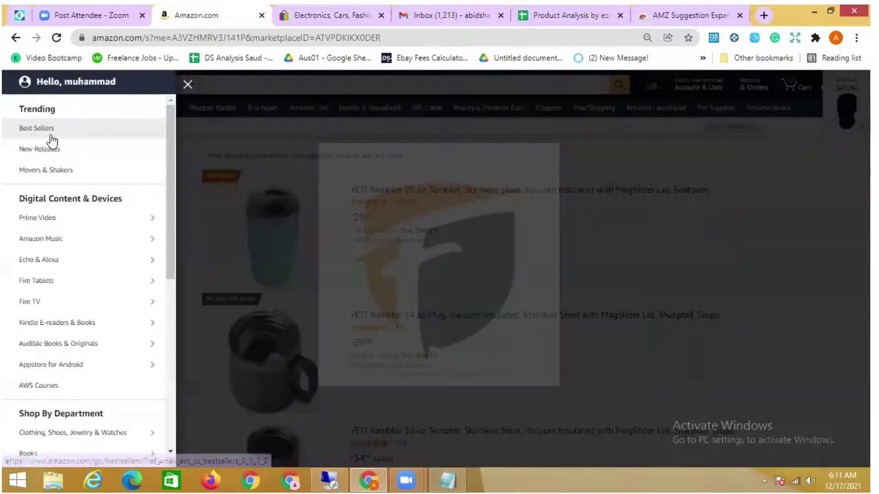
left_click(50, 134)
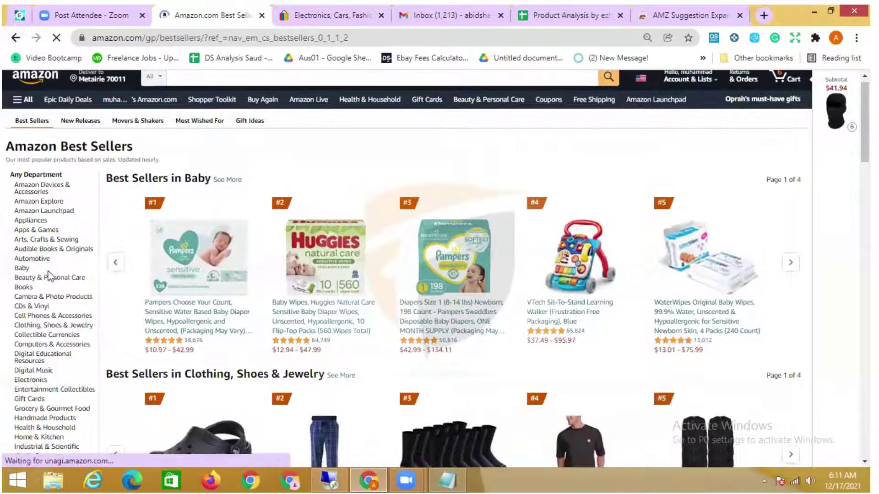
scroll(54, 348, "down", 1)
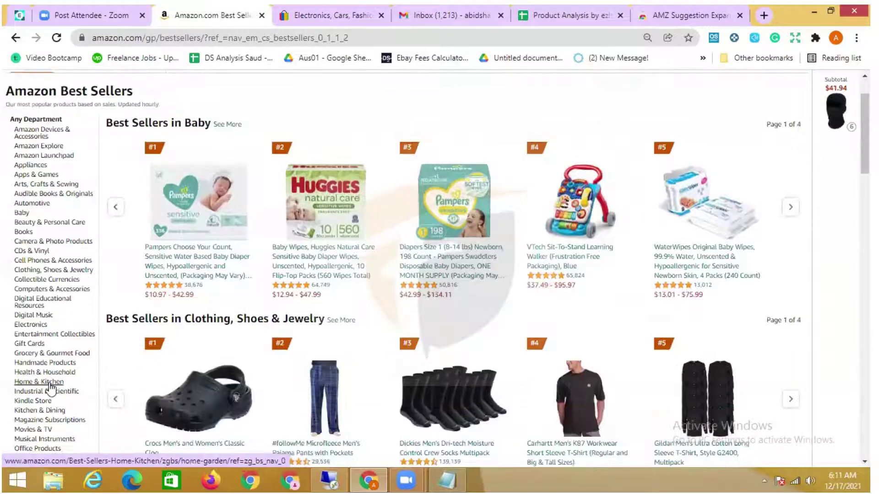
left_click(51, 387)
scroll(348, 285, "down", 5)
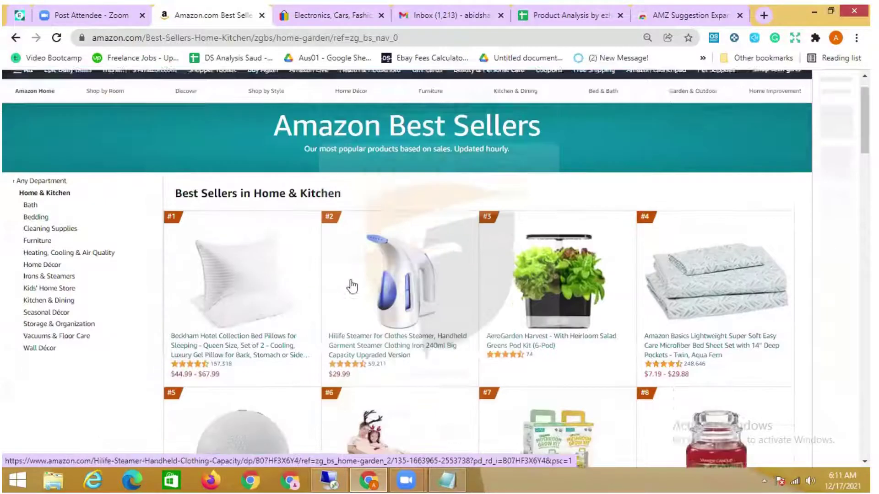
scroll(352, 284, "down", 20)
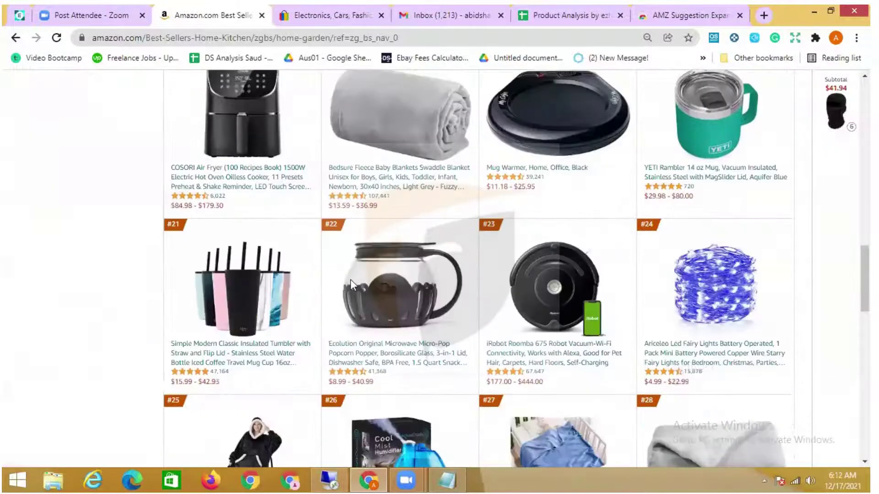
scroll(352, 285, "up", 8)
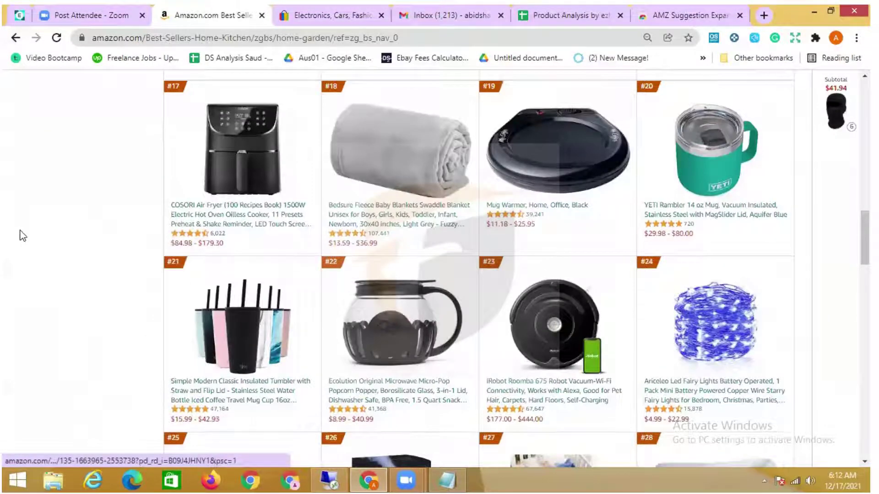
scroll(22, 235, "up", 15)
scroll(46, 247, "down", 2)
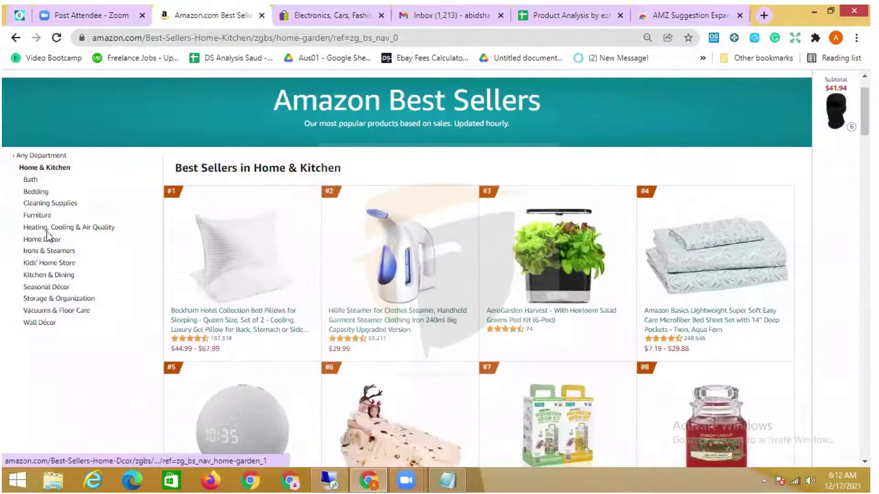
Open the Kitchen & Dining best sellers subcategory and browse its full ranking for a candidate product
left_click(49, 275)
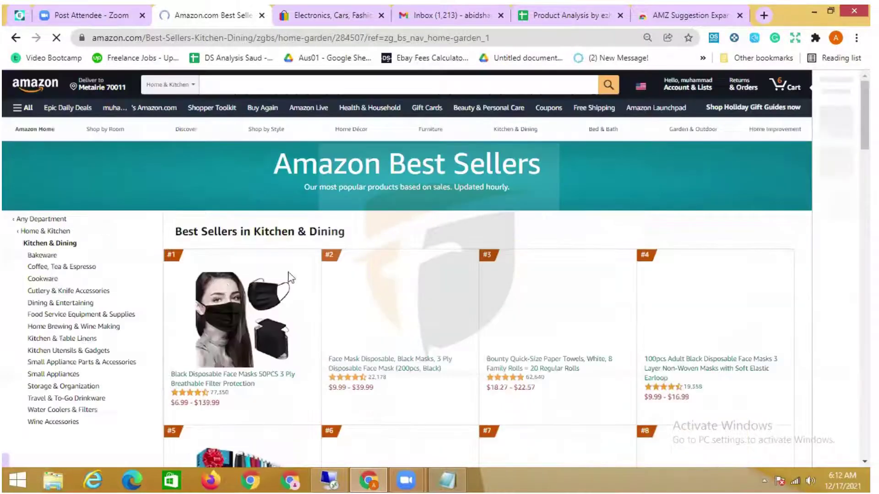
scroll(315, 274, "down", 15)
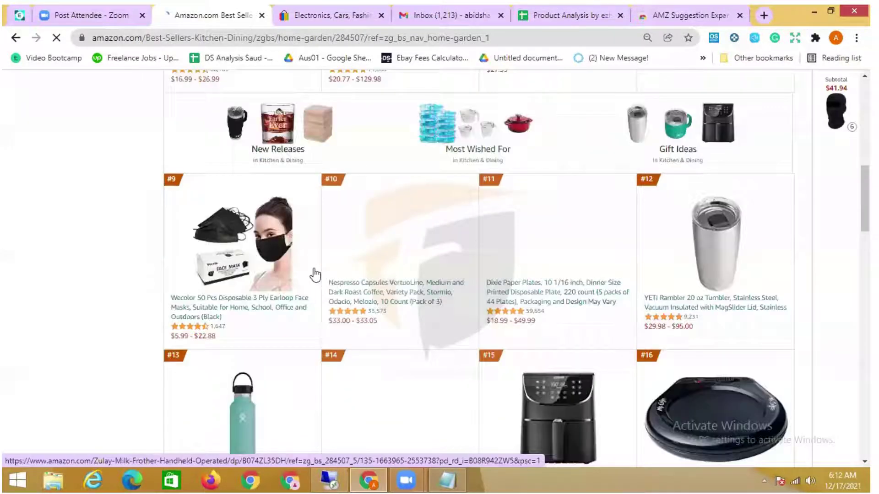
scroll(314, 270, "down", 15)
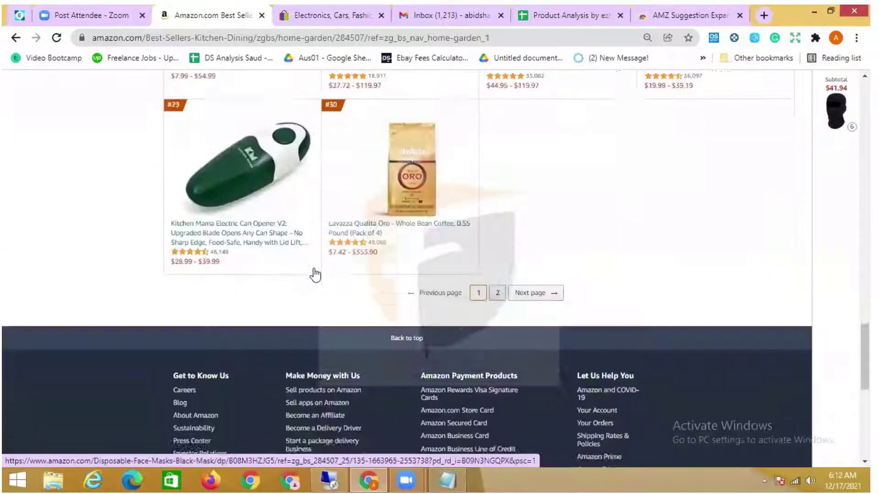
scroll(315, 274, "up", 1)
scroll(315, 275, "down", 5)
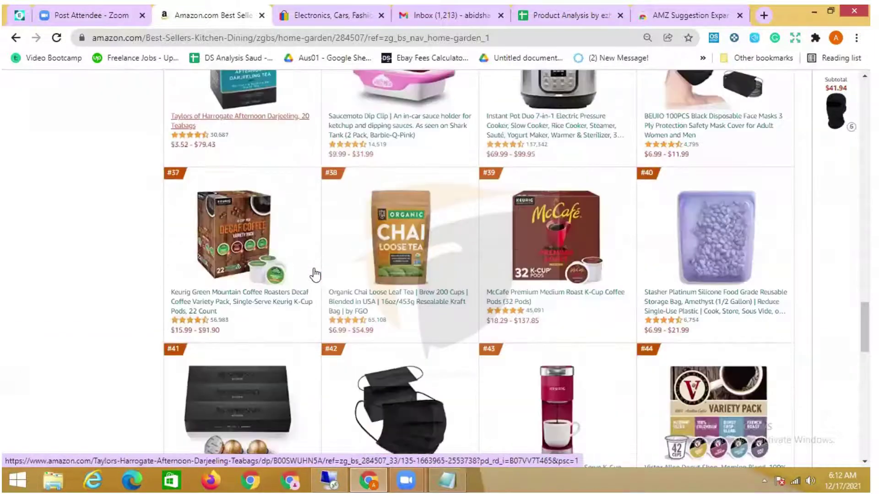
scroll(314, 270, "down", 10)
scroll(314, 274, "up", 3)
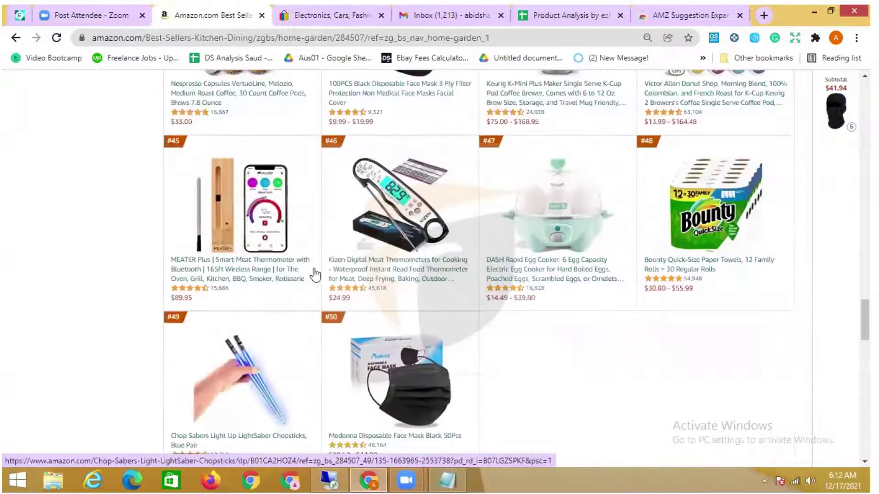
scroll(363, 227, "up", 1)
Open the Kizen Digital Meat Thermometer's product page and examine its price, ratings, variations, stock, Prime offer and seller details
left_click(396, 302)
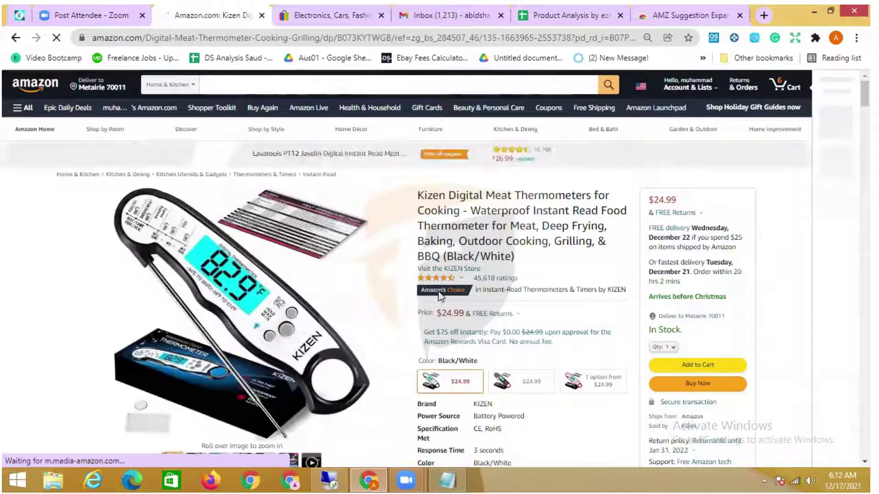
scroll(467, 263, "down", 3)
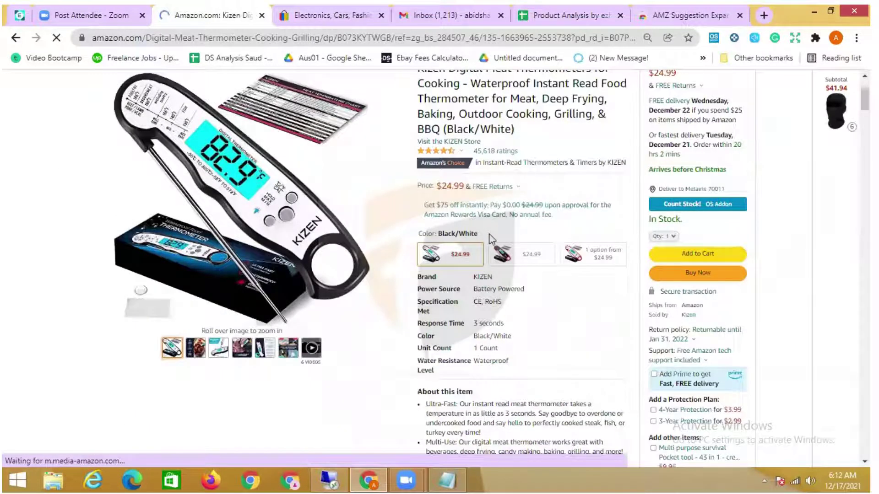
scroll(488, 234, "up", 2)
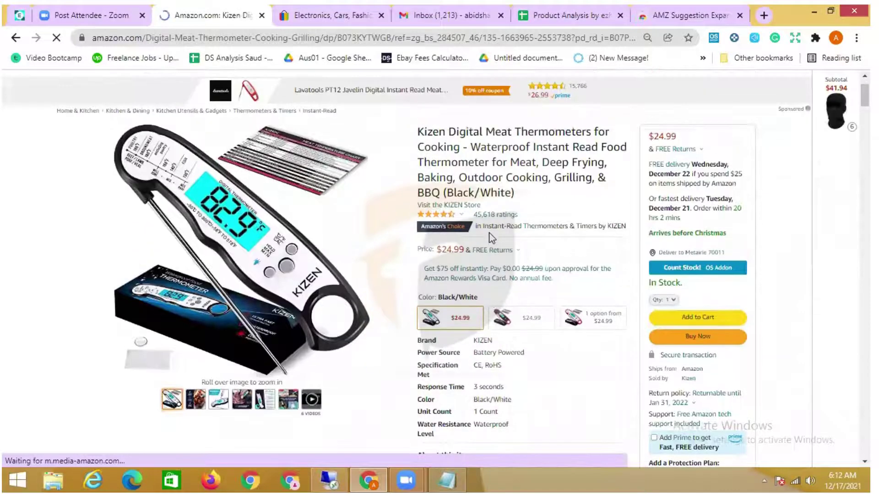
scroll(595, 236, "down", 3)
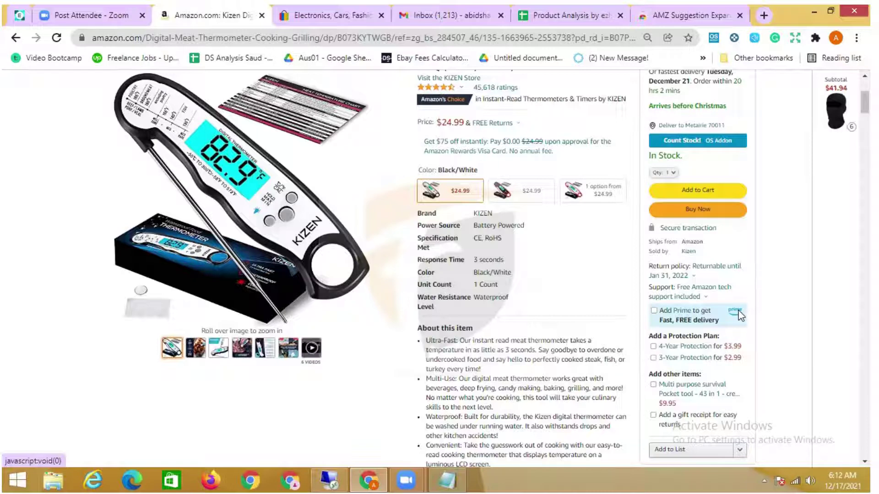
scroll(724, 208, "up", 3)
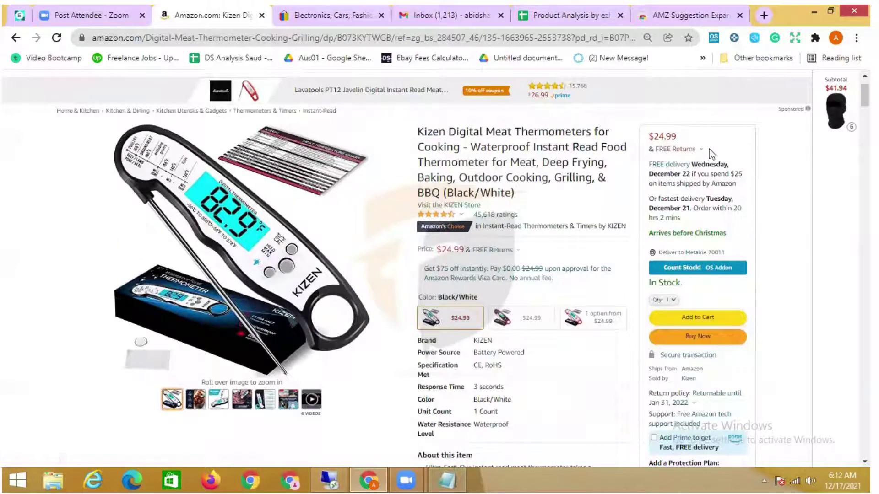
scroll(698, 315, "down", 3)
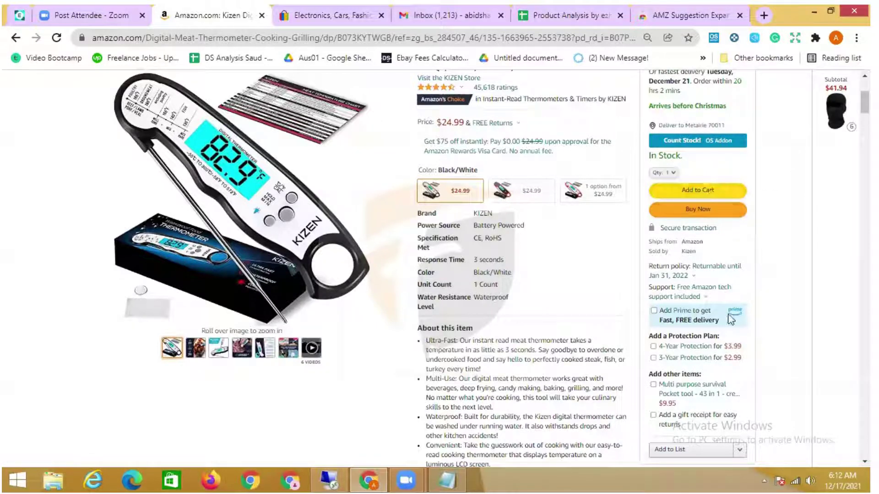
scroll(714, 293, "up", 4)
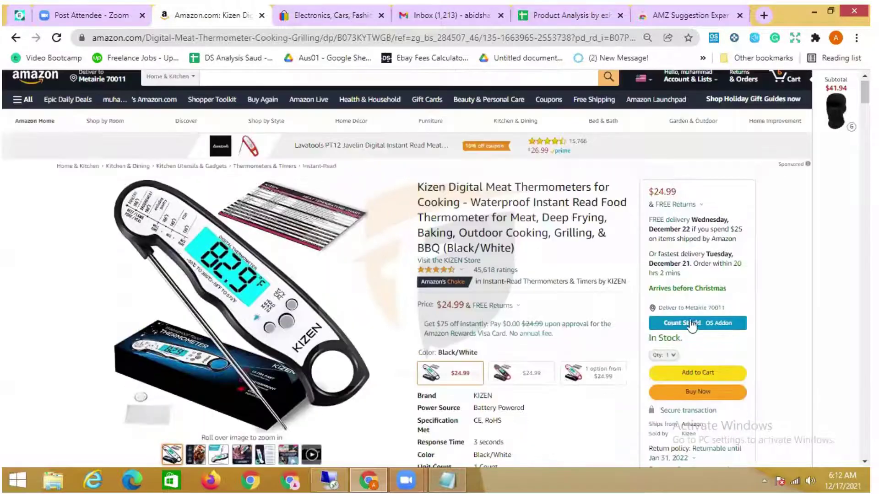
scroll(686, 301, "down", 4)
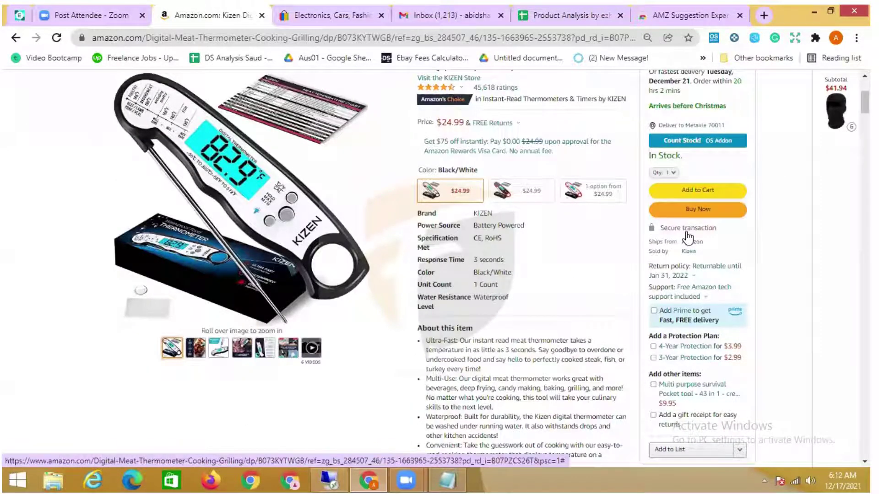
scroll(702, 228, "up", 3)
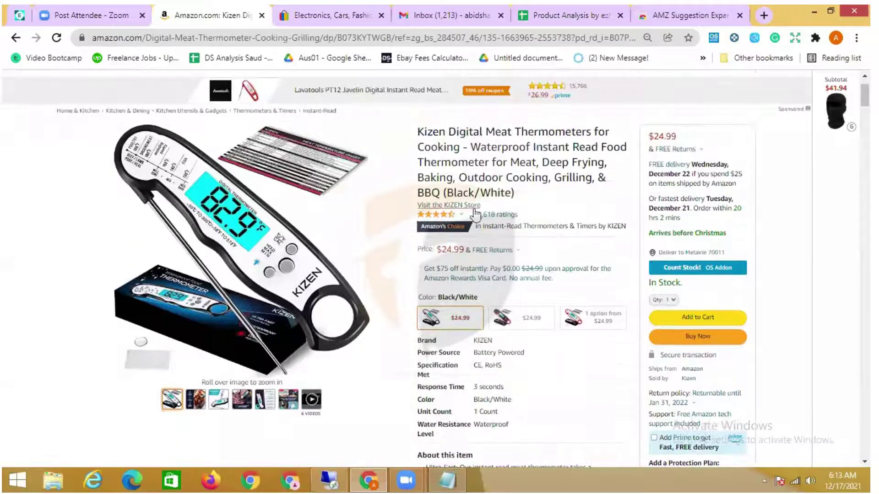
Copy the Kizen meat thermometer's Amazon page address into the amazon Link cell of row 4 in the Product Analysis spreadsheet
scroll(449, 198, "up", 2)
left_click(279, 40)
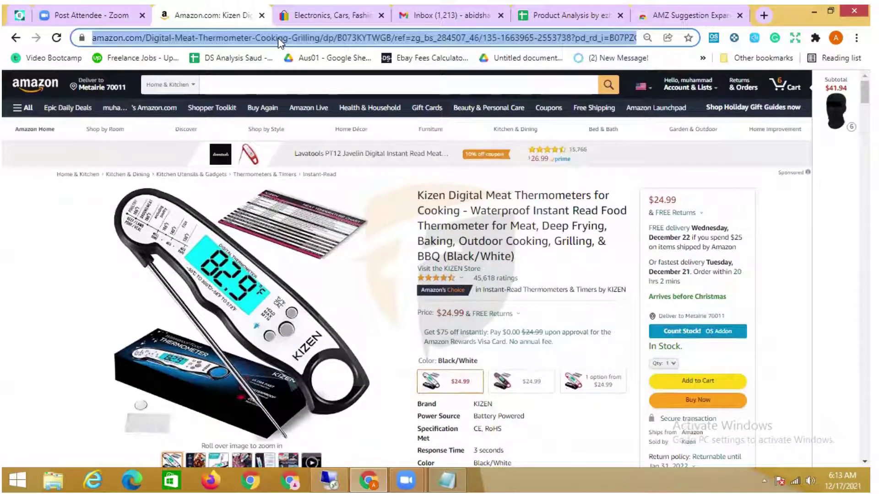
left_click(566, 15)
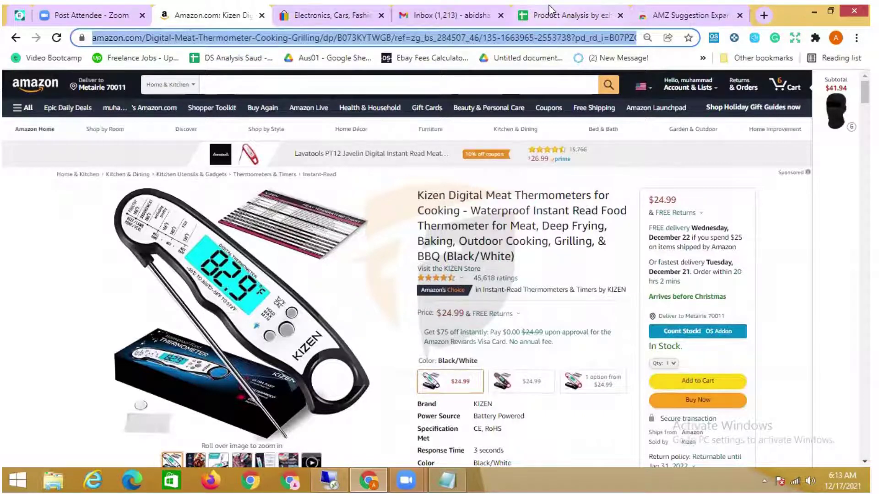
left_click(184, 213)
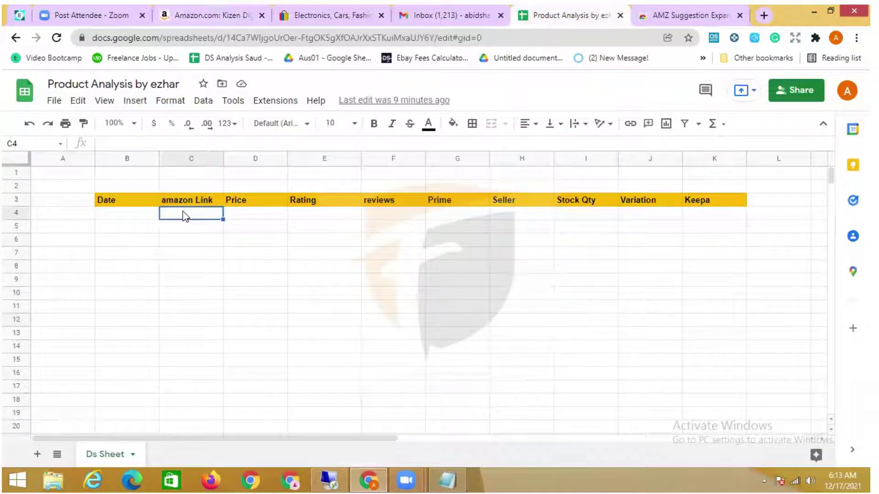
key("ctrl+v")
left_click(184, 254)
Enter 12-17-2021 as the date in row 4
left_click(131, 214)
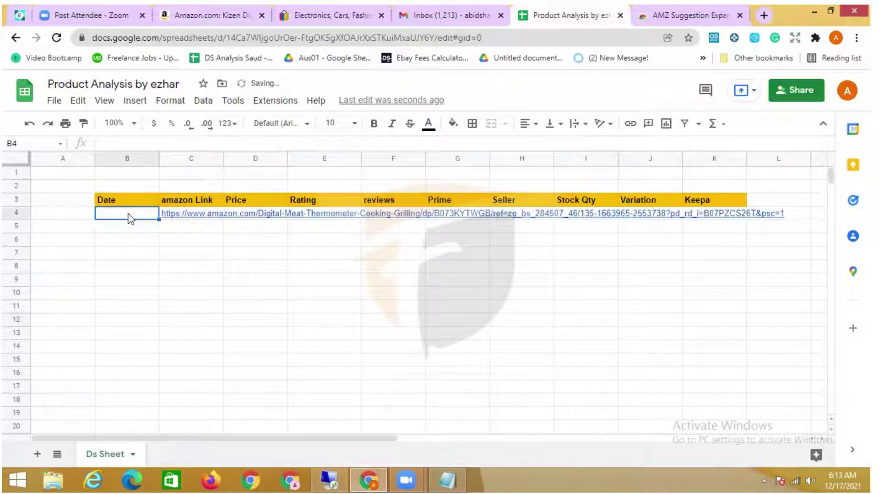
type("12")
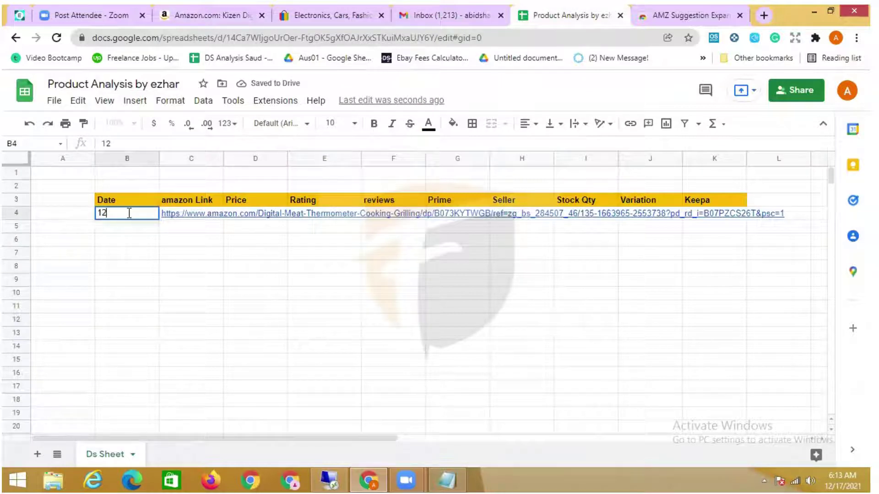
type("-17")
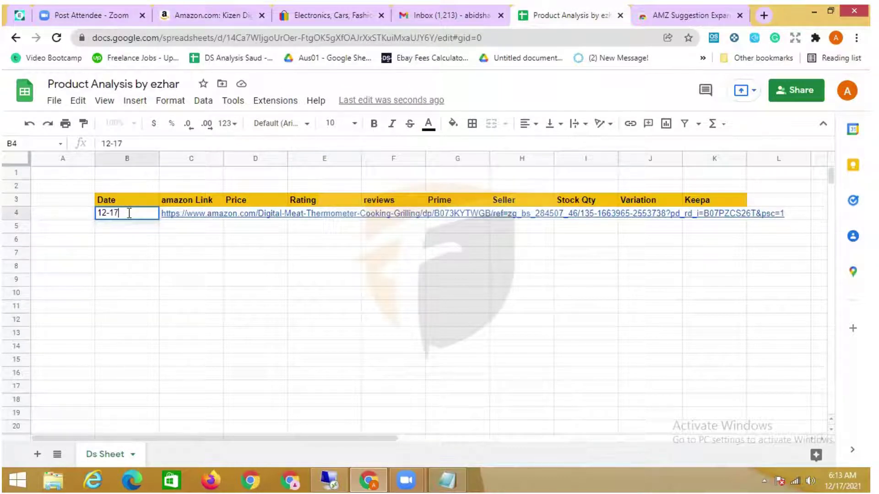
type("-2021")
left_click(141, 271)
left_click(212, 256)
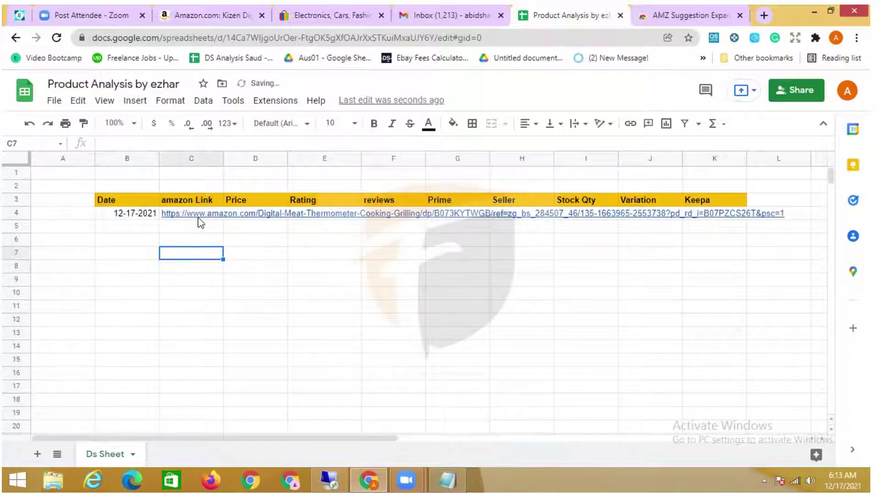
Check the thermometer's price on its Amazon page and enter 24.99 in row 4's Price cell of the spreadsheet
mouse_move(234, 209)
left_click(208, 15)
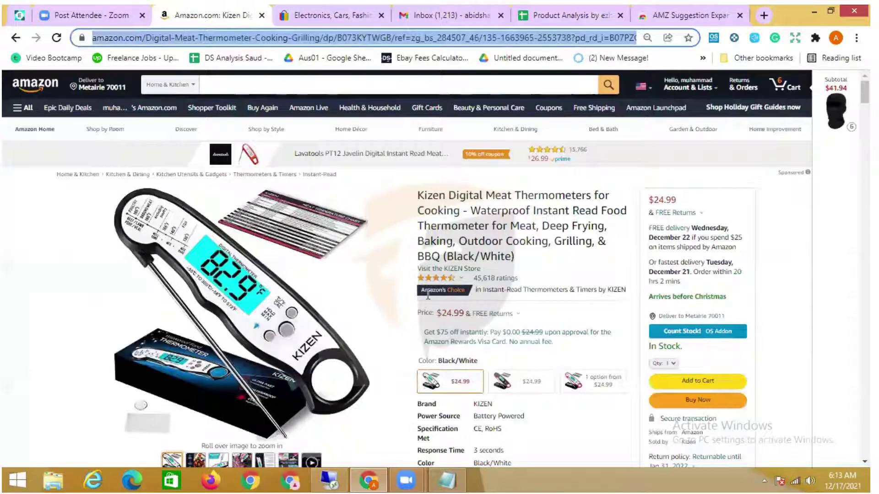
left_click(531, 15)
double_click(281, 214)
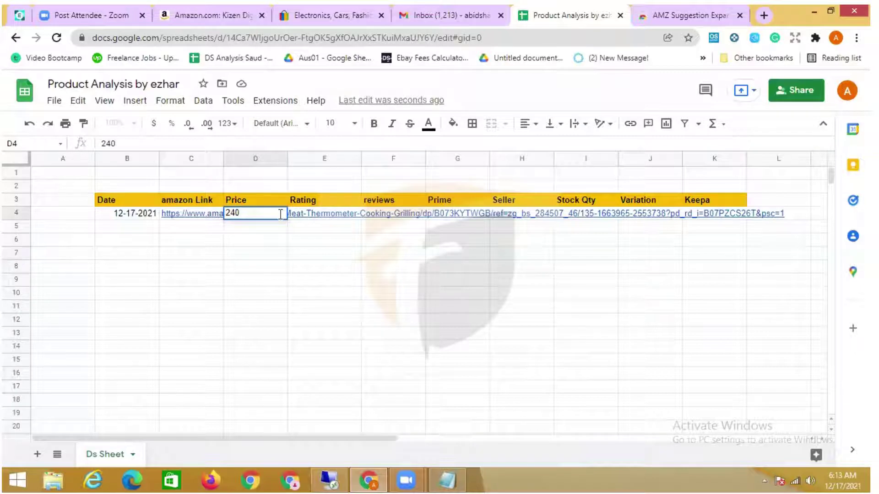
type("240")
key("BackSpace")
left_click(280, 302)
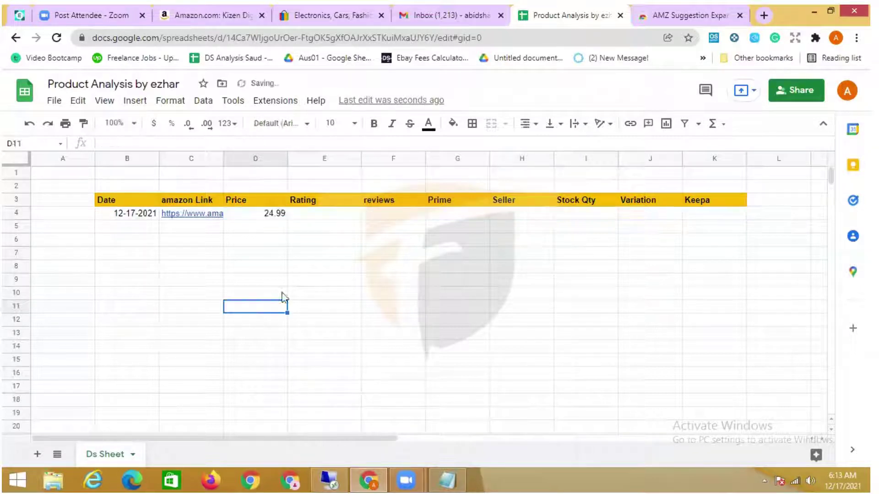
Look up the thermometer's star rating on its Amazon page and enter 4.7 in the spreadsheet's Rating cell of row 4
left_click(213, 15)
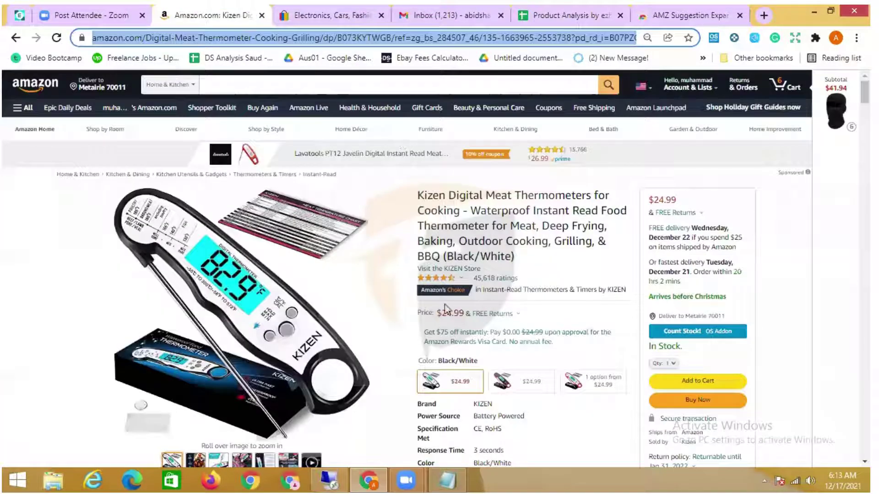
mouse_move(462, 293)
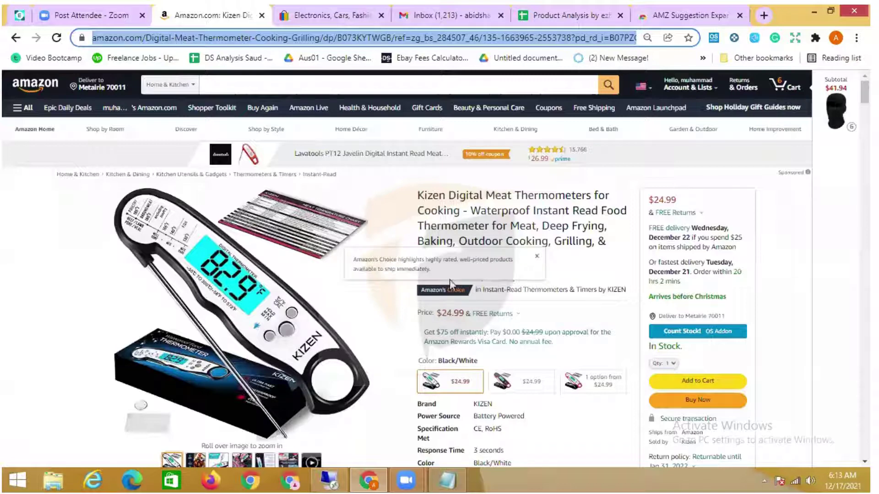
left_click(579, 257)
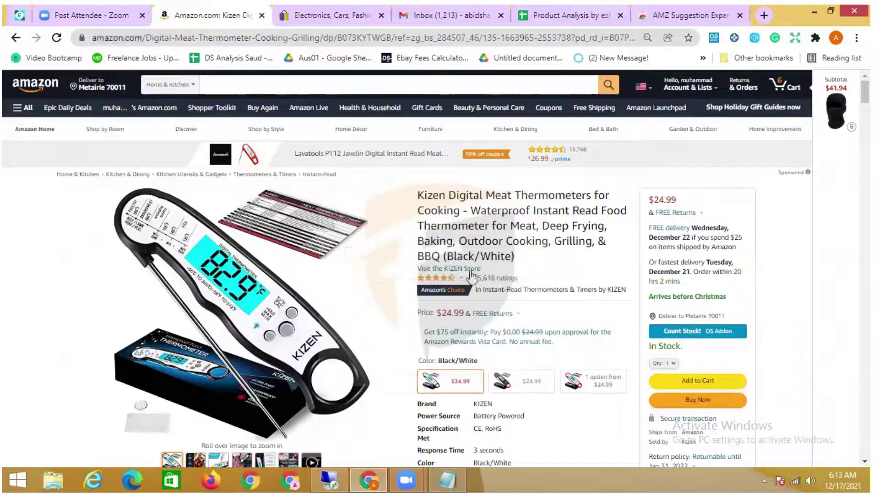
mouse_move(458, 279)
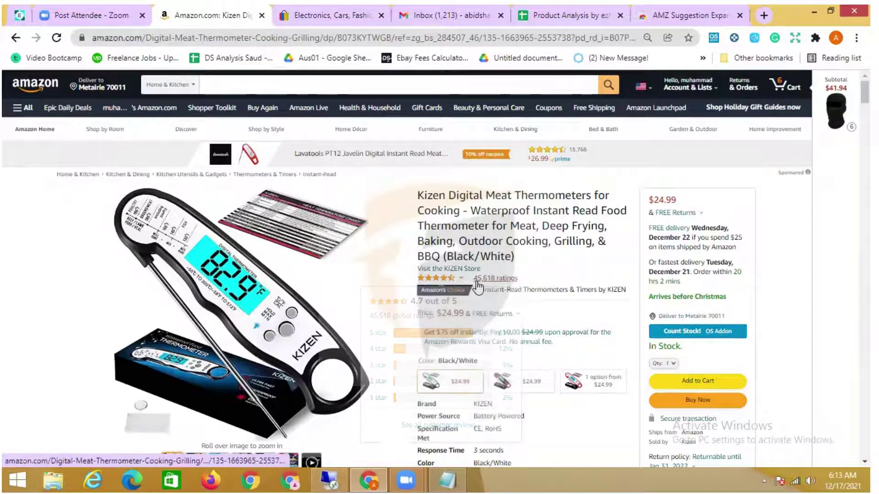
left_click(320, 15)
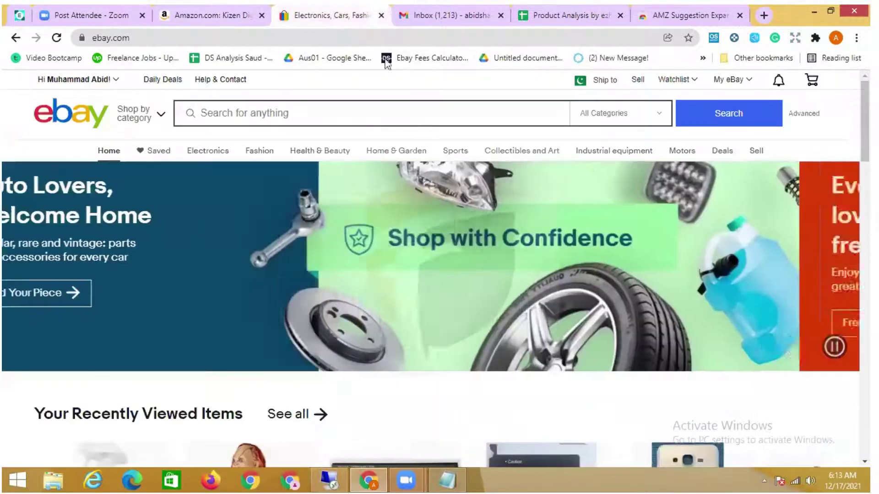
left_click(531, 16)
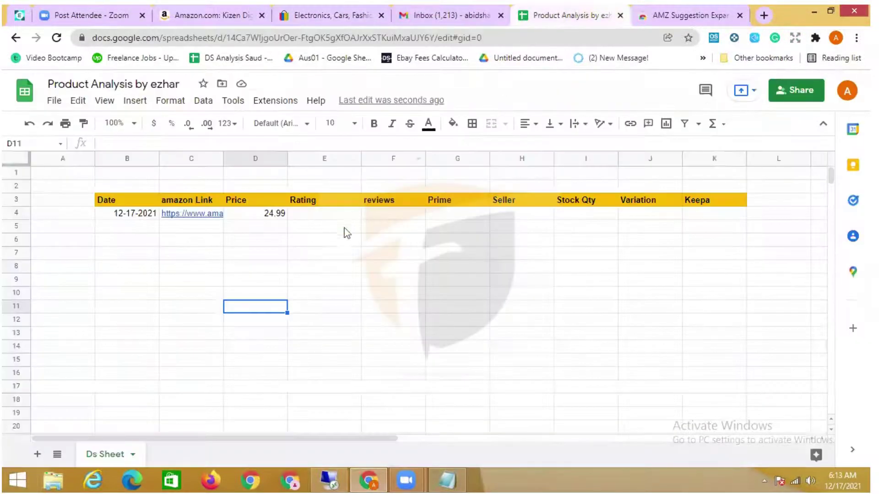
left_click(349, 218)
type("4")
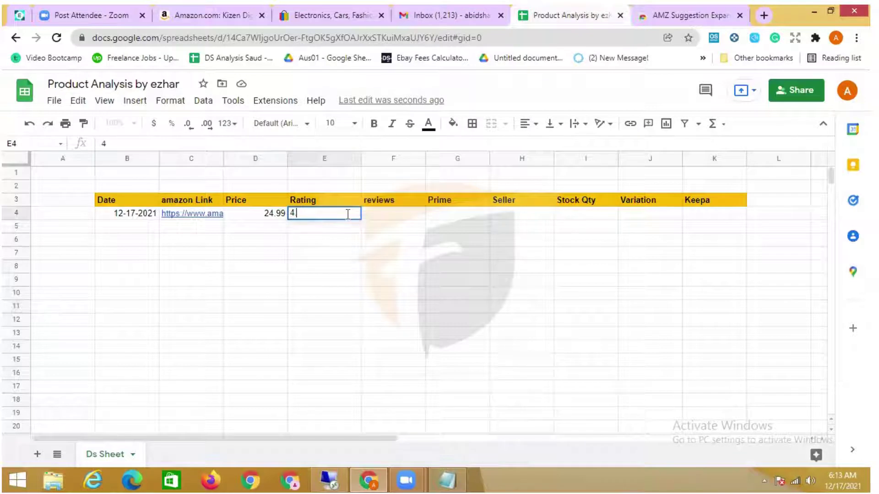
type(".7")
Fill in row 4's reviews cell with 45000 and its Prime cell with yes
left_click(368, 214)
type("4")
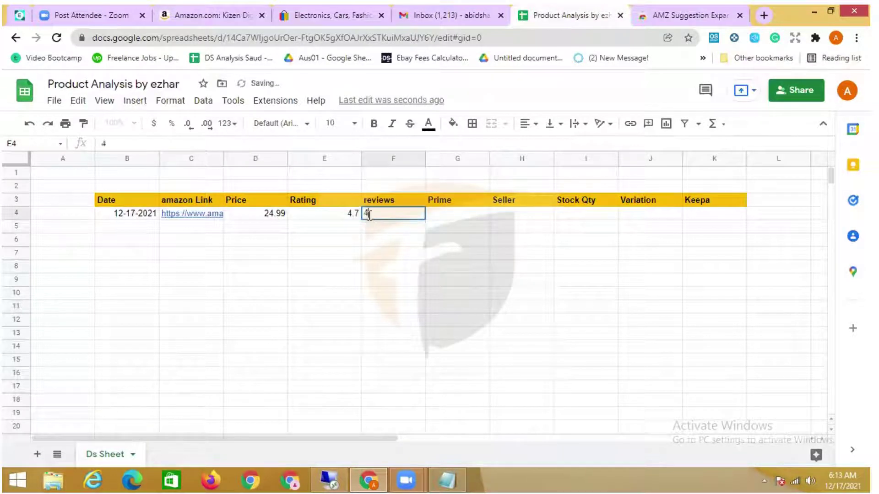
type("5000")
left_click(369, 236)
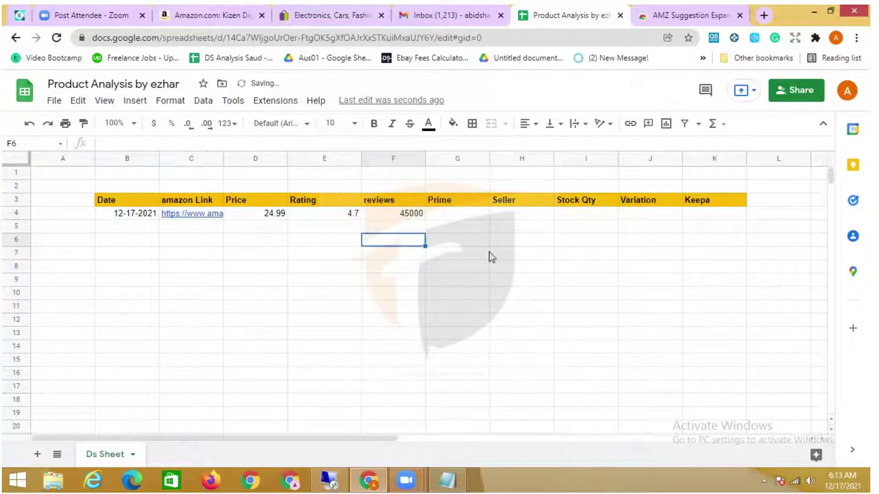
left_click(474, 221)
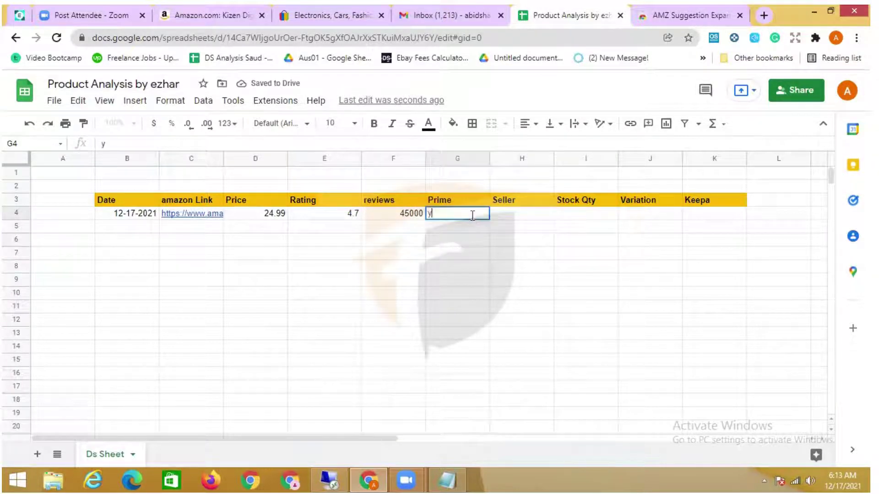
type("yes")
left_click(490, 267)
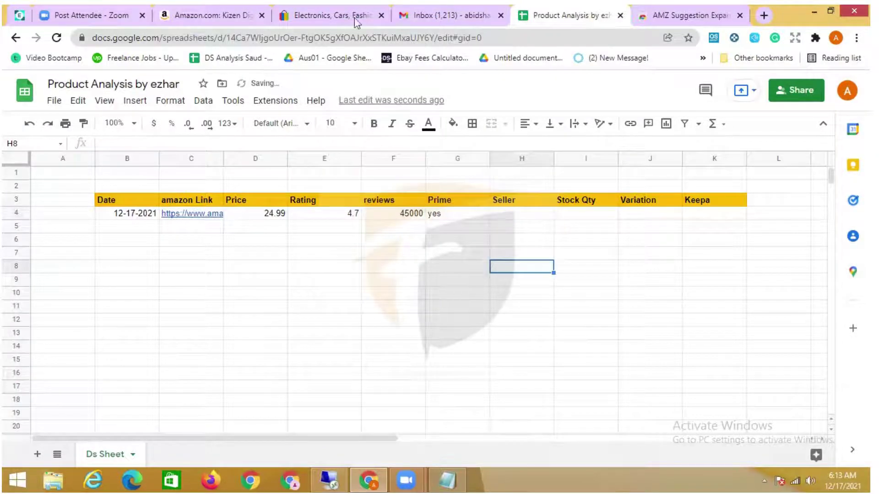
Check who ships and sells the thermometer on Amazon and enter 3P in the spreadsheet's Seller cell of row 4
left_click(215, 15)
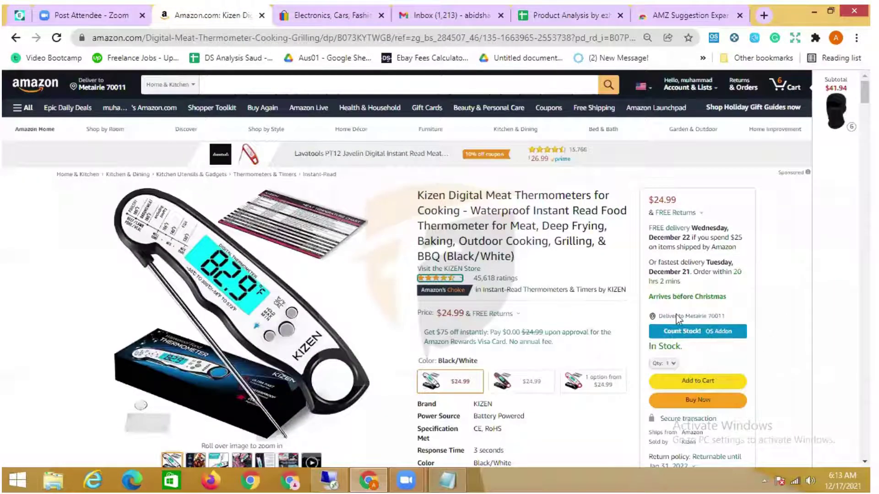
scroll(678, 319, "down", 3)
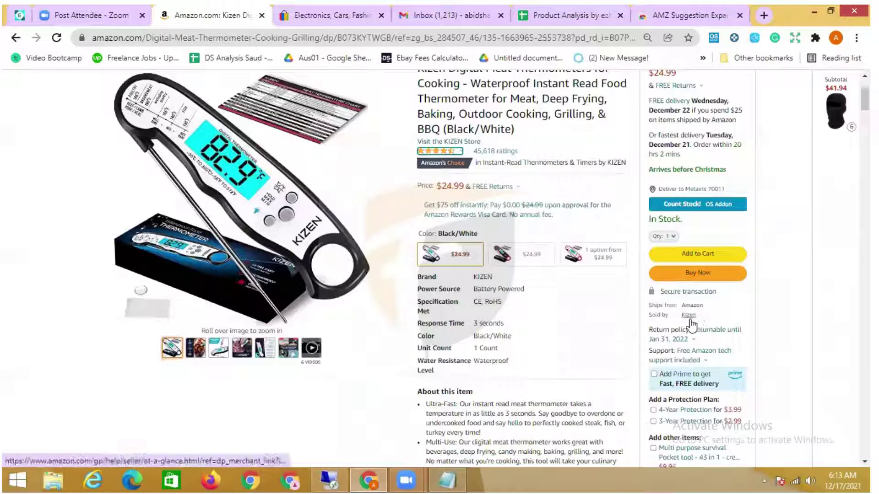
left_click(549, 15)
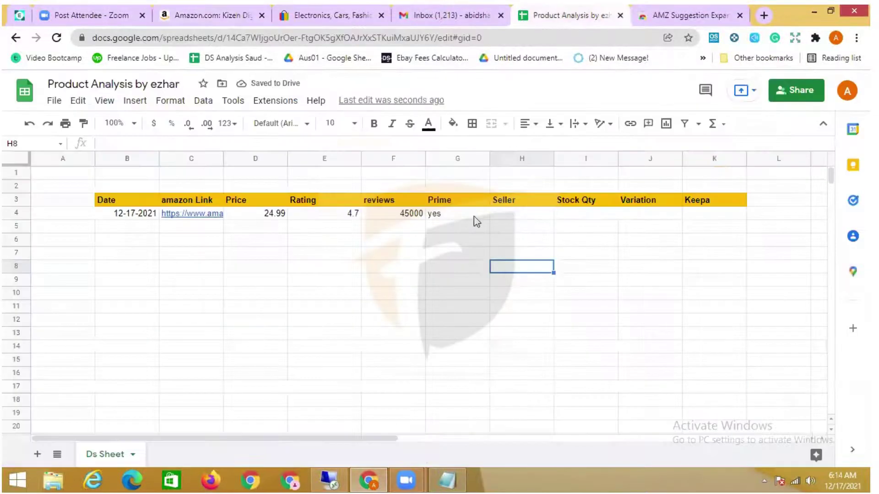
left_click(513, 213)
type("3P")
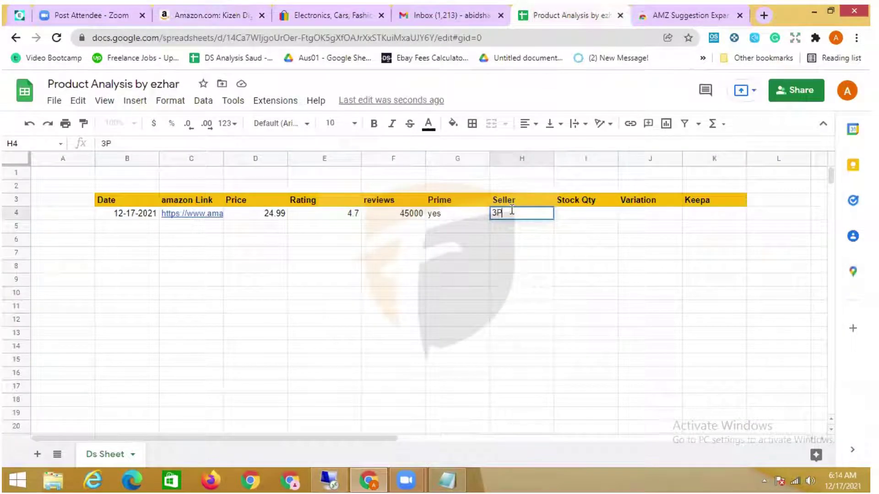
left_click(519, 238)
Check the thermometer's colour options on Amazon and enter 3 in the spreadsheet's Variation cell of row 4
left_click(573, 215)
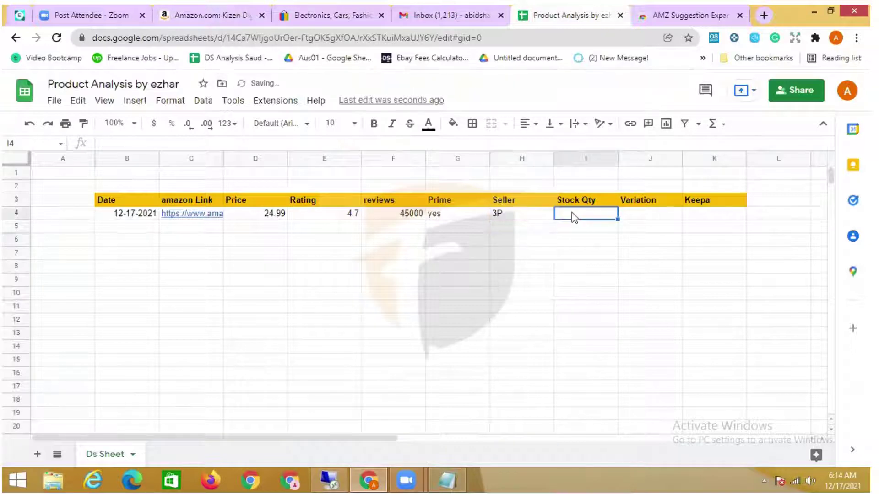
left_click(627, 215)
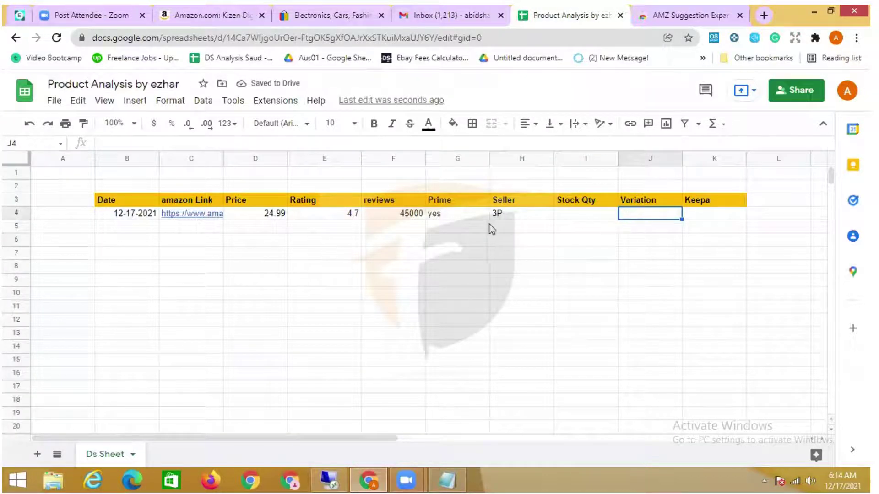
left_click(213, 10)
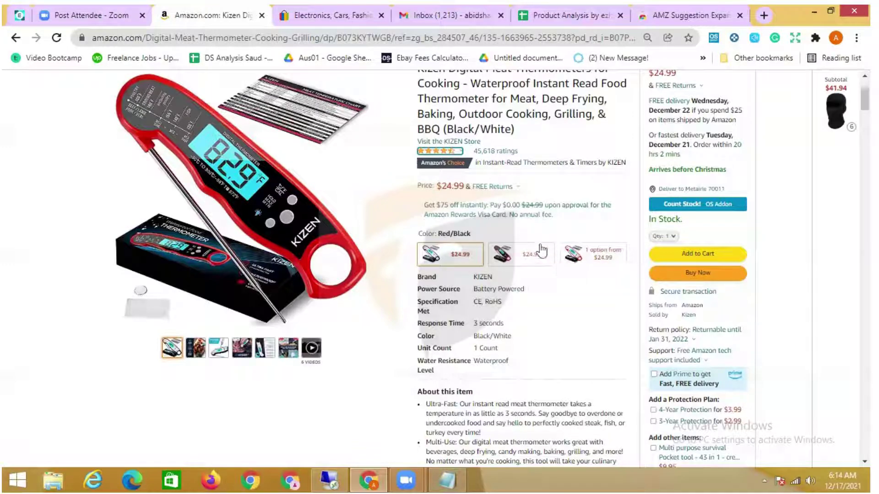
left_click(565, 15)
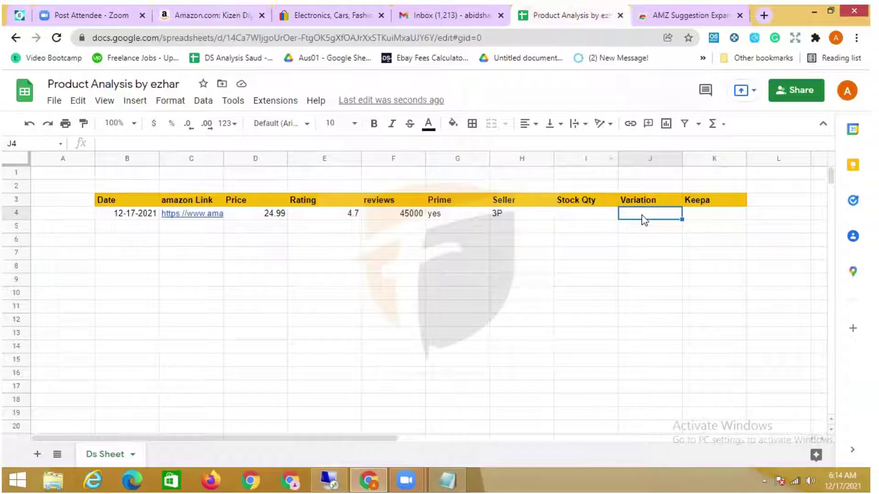
type("2")
key("BackSpace")
type("3")
left_click(632, 264)
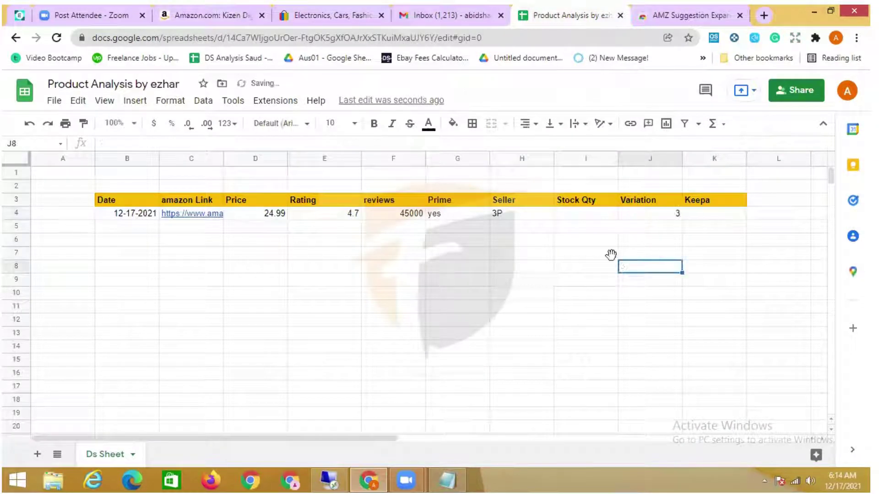
Open google.com in a new browser tab
left_click(579, 214)
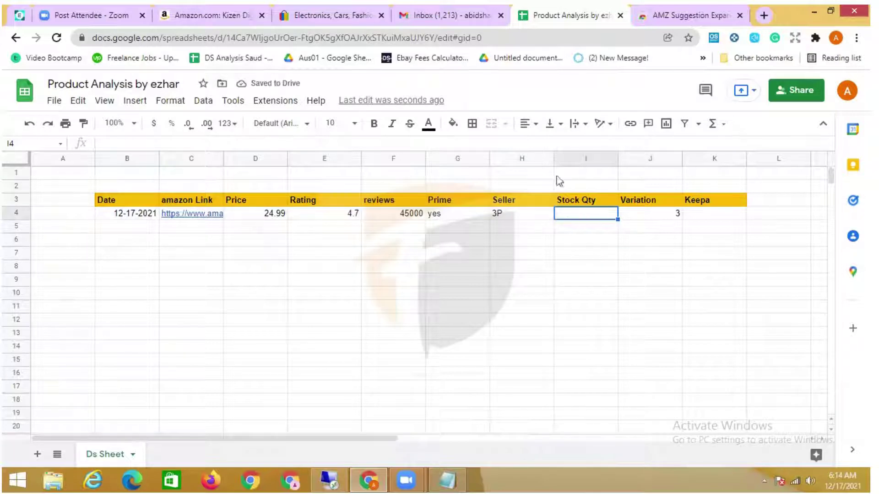
left_click(453, 15)
key("ctrl+shift+Tab")
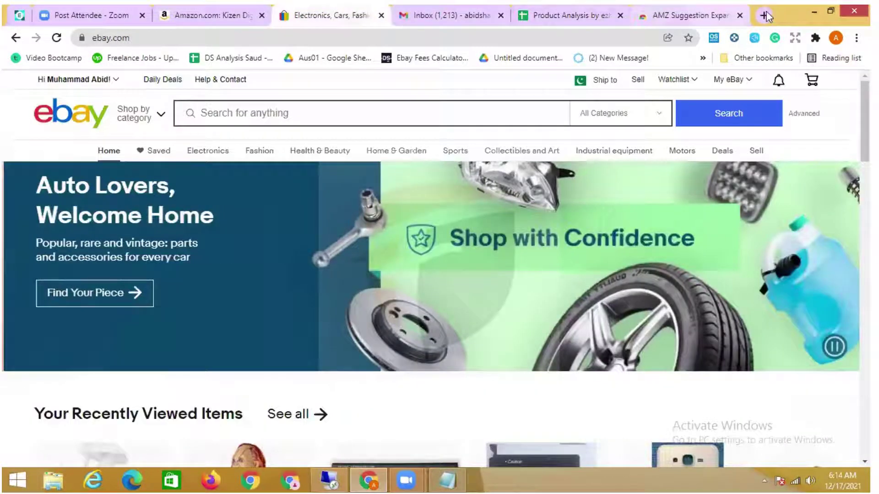
left_click(763, 15)
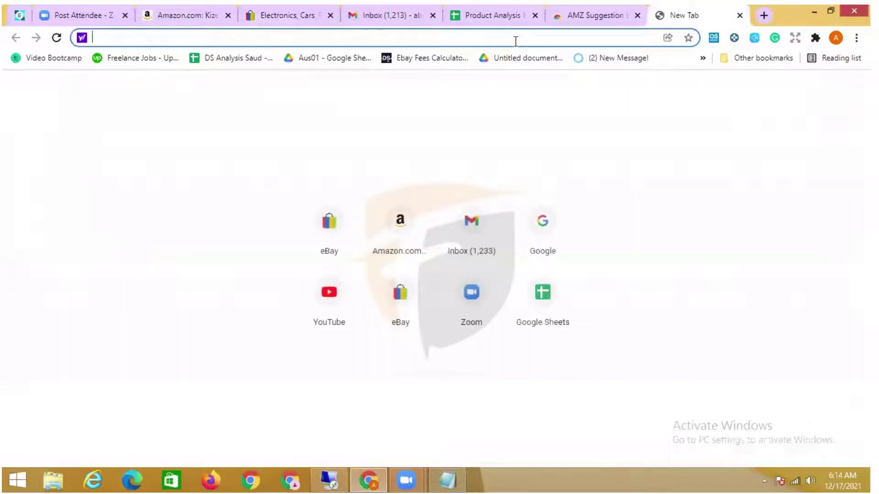
type("google.com")
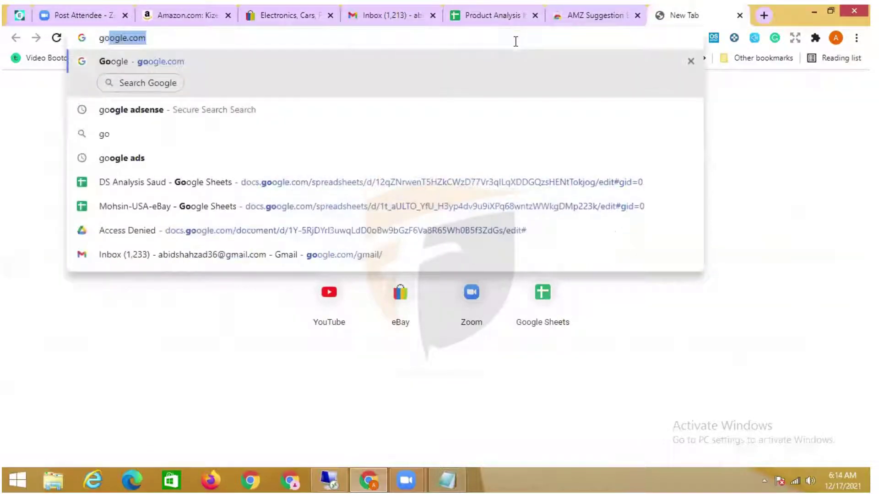
key("Return")
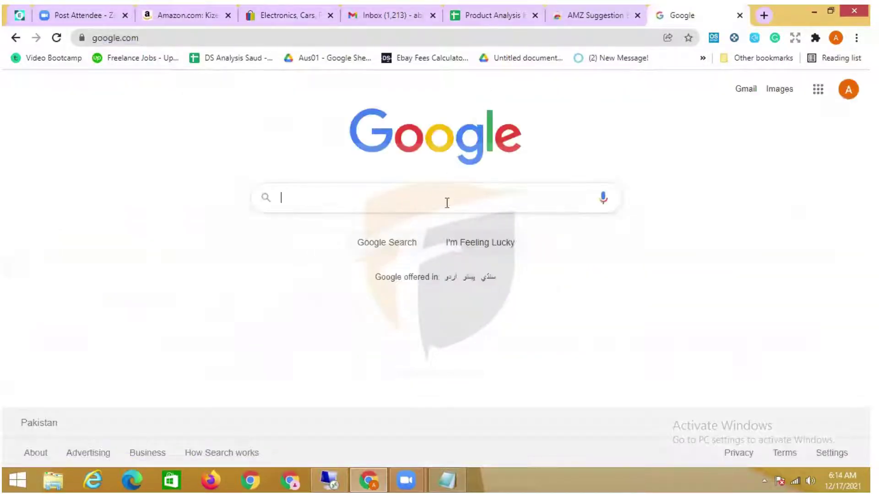
Search Google for "online seller addon chrome extension", open the Online Seller Addon store page and list the installed extensions
left_click(448, 203)
type("online")
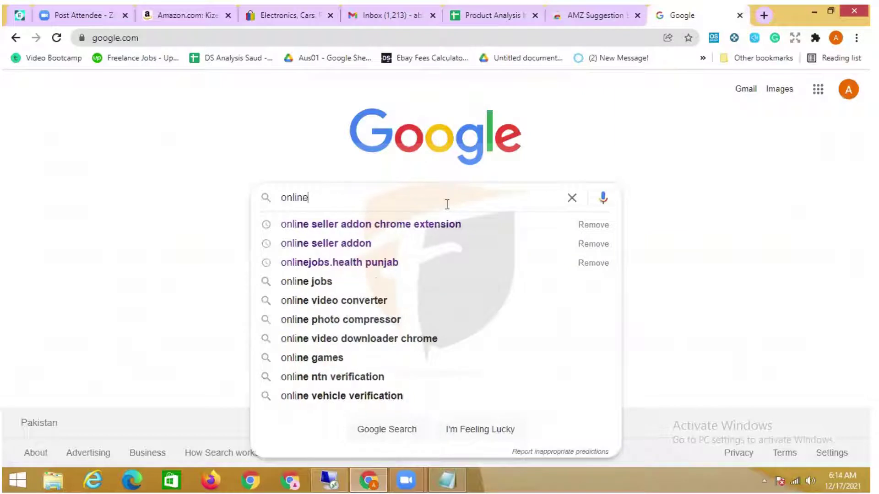
type(" sel")
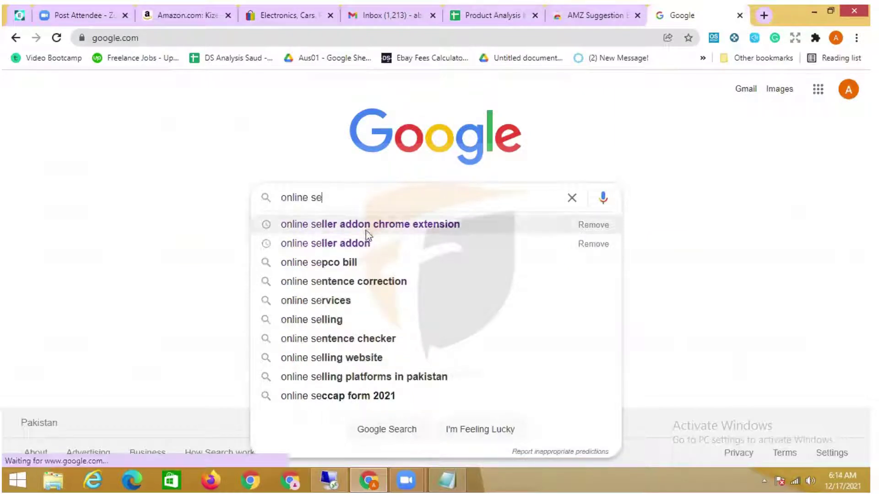
left_click(365, 229)
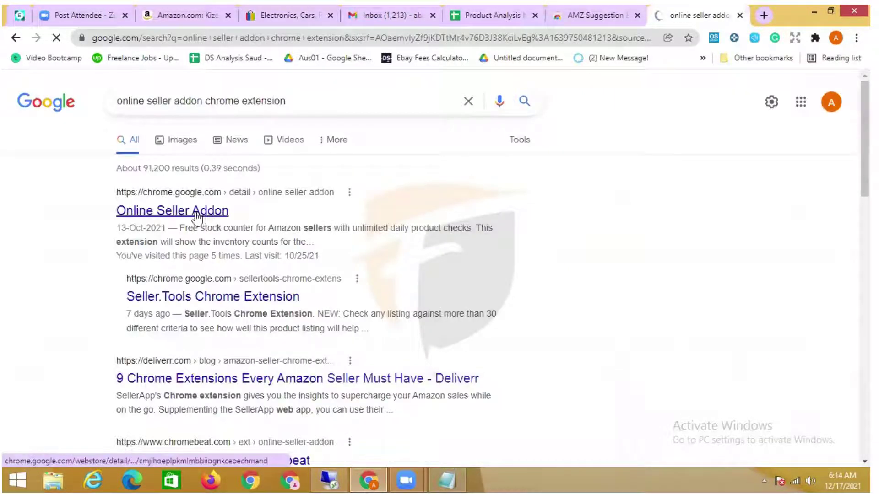
left_click(195, 215)
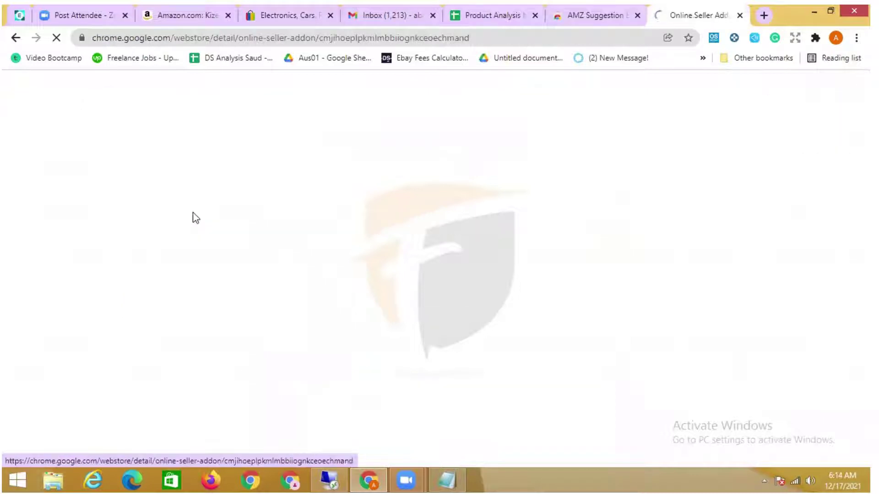
left_click(814, 39)
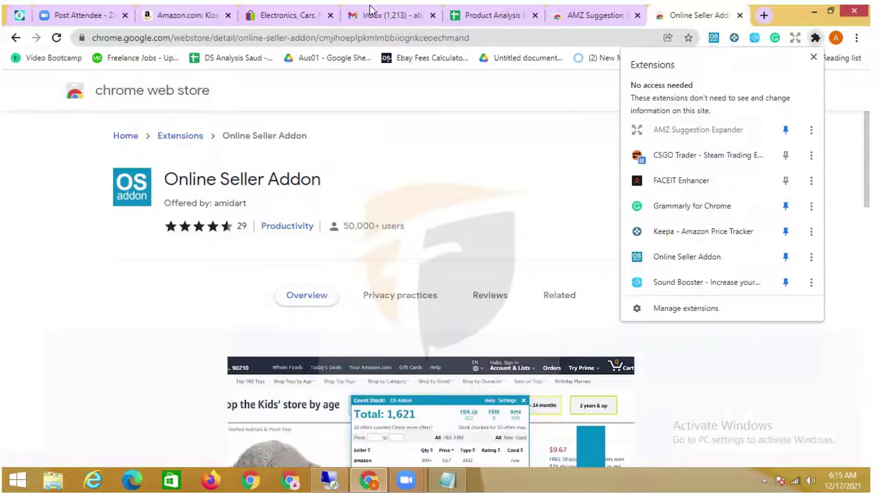
Count the thermometer's stock on its Amazon listing with OS Addon and enter 999+ in the spreadsheet's Stock Qty cell of row 4
left_click(298, 6)
left_click(185, 15)
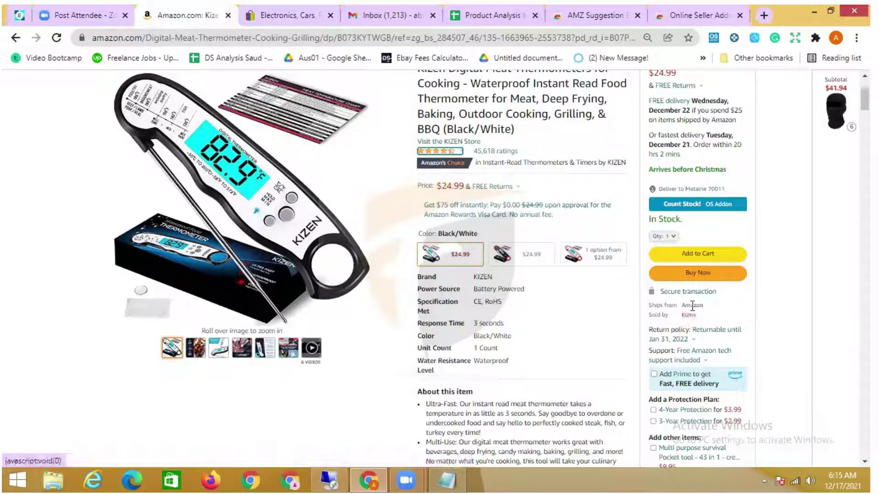
left_click(699, 206)
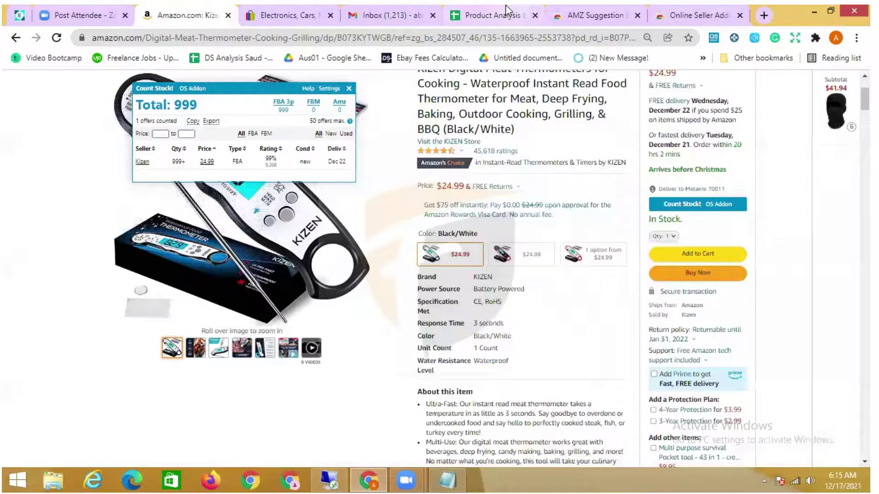
left_click(503, 14)
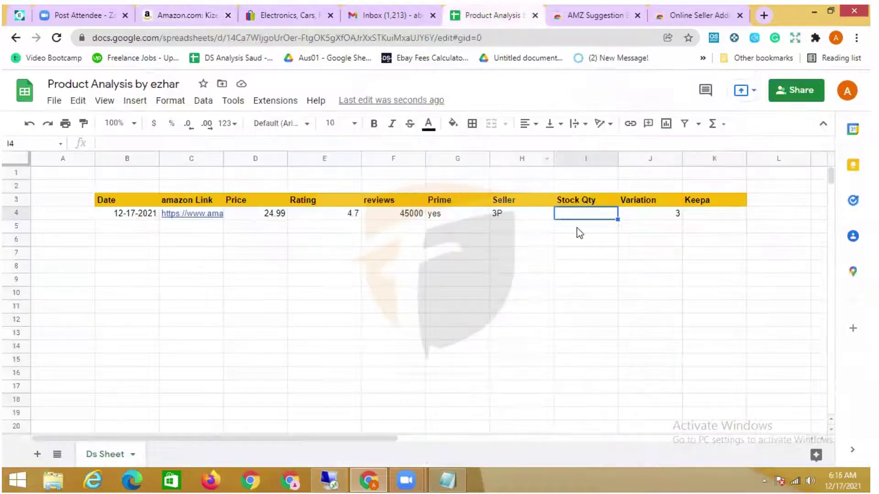
double_click(584, 213)
type("999+")
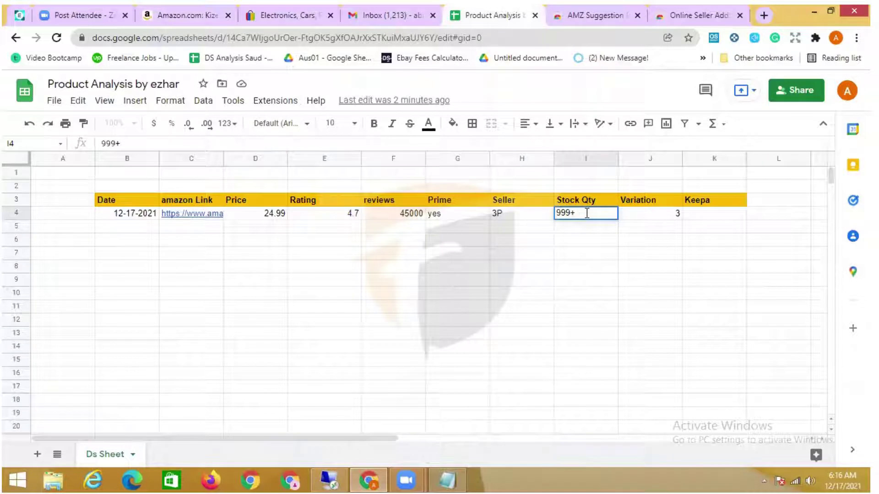
left_click(597, 240)
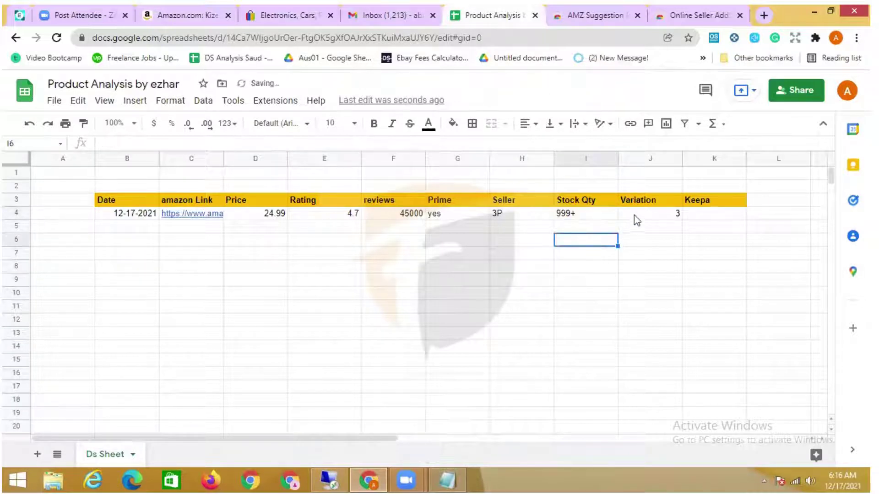
Enter 1 in cell A4 and fill it down column A to row 19
left_click(69, 219)
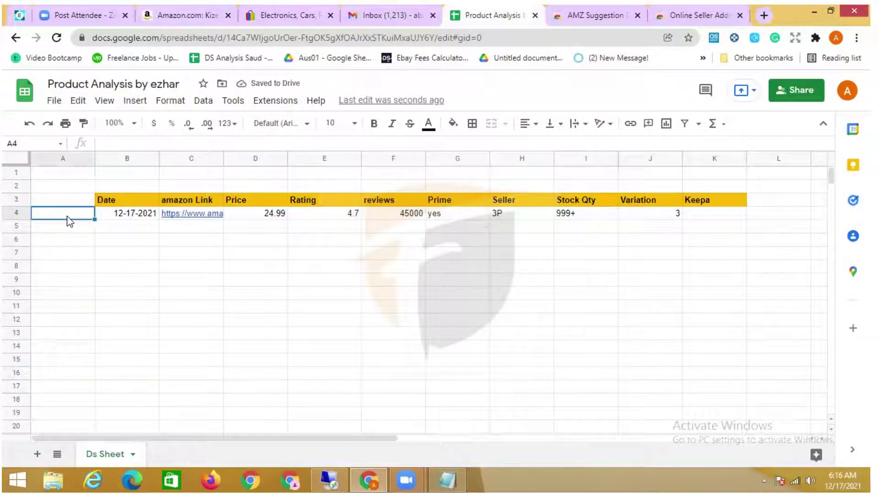
type("1")
left_click(82, 240)
left_click(71, 216)
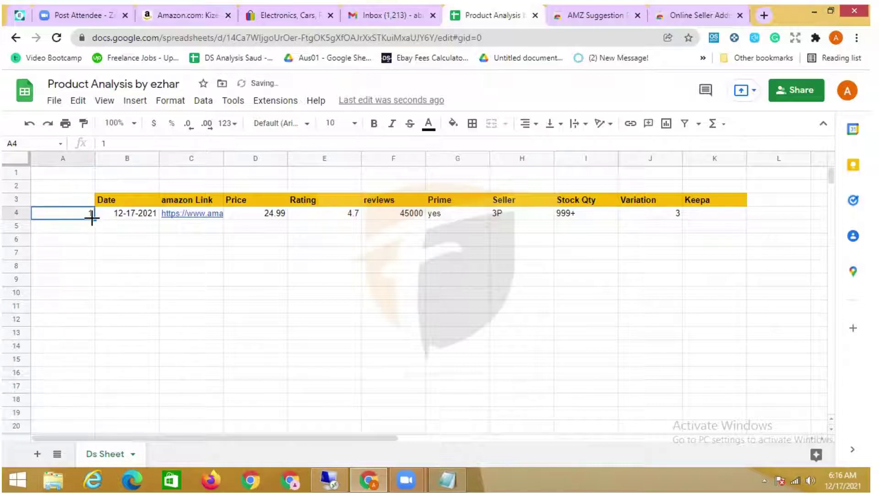
left_click_drag(92, 218, 97, 419)
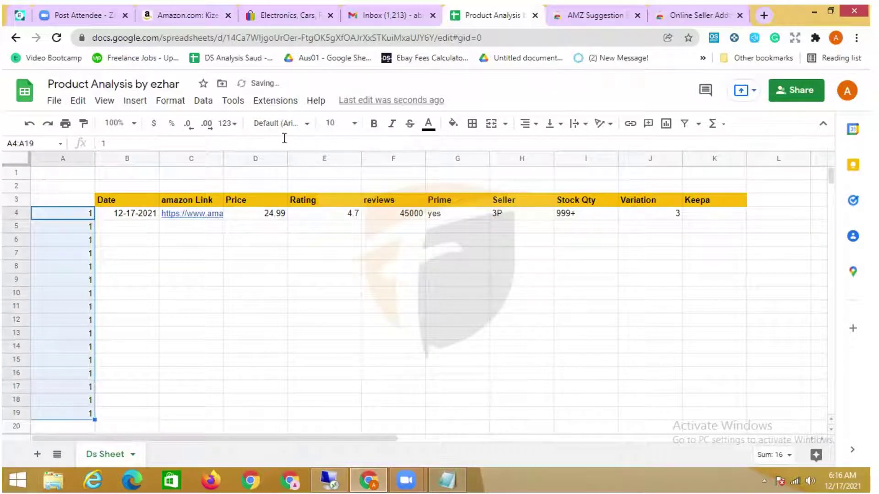
Enter the label "Filter 1" in cell E2 above the Rating header
left_click(329, 187)
type("F")
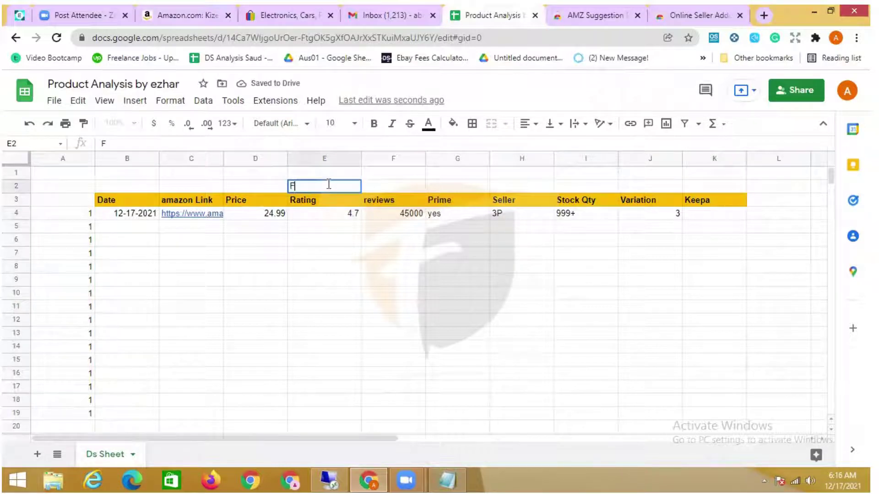
type("ilter")
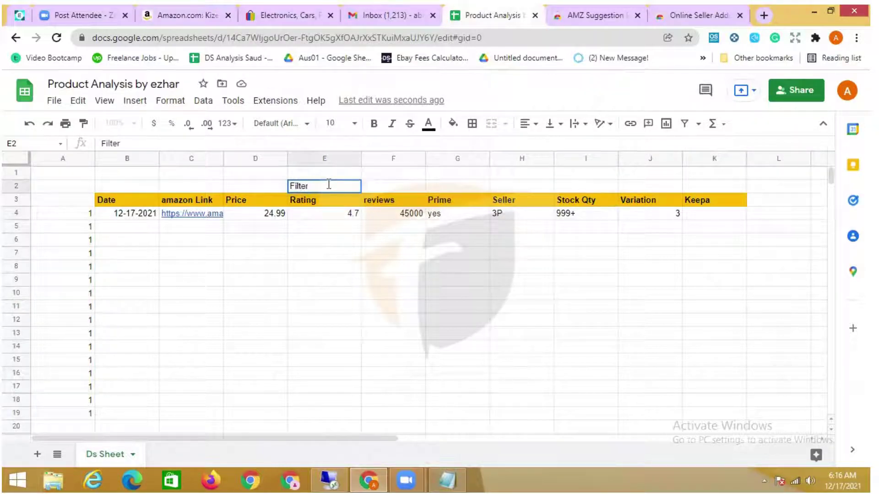
type(" 1")
left_click(337, 238)
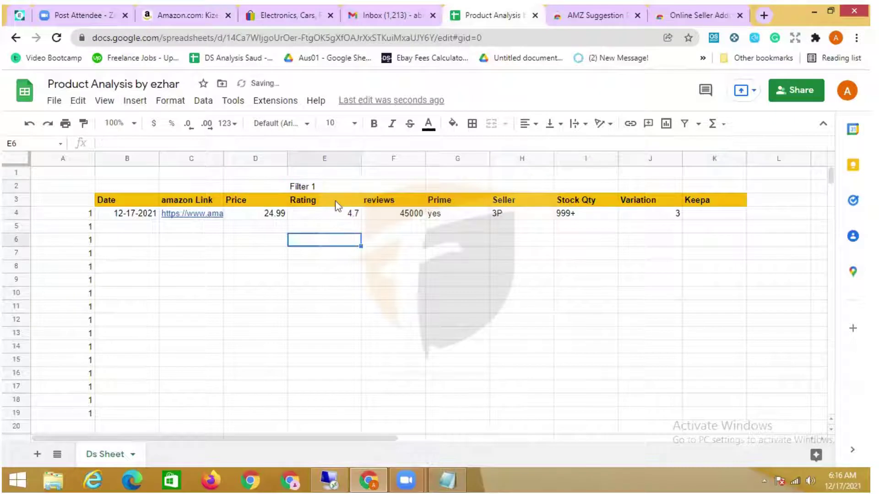
left_click(309, 415)
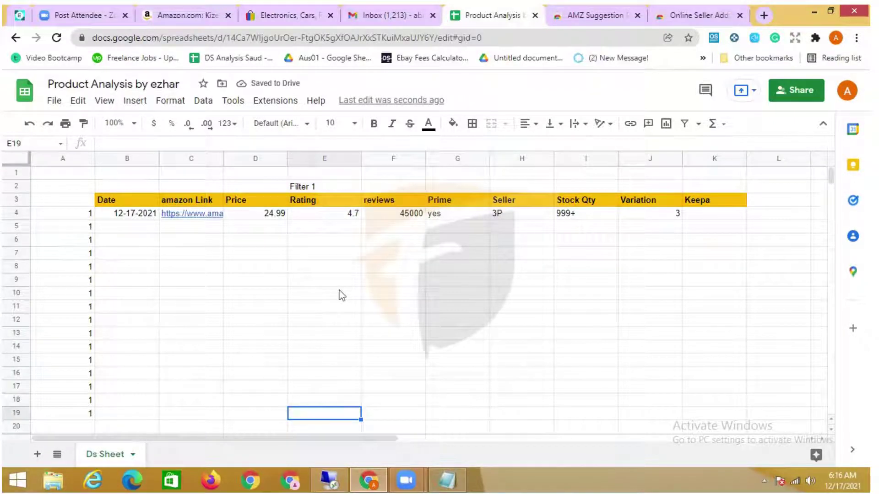
scroll(339, 296, "down", 2)
scroll(337, 297, "up", 2)
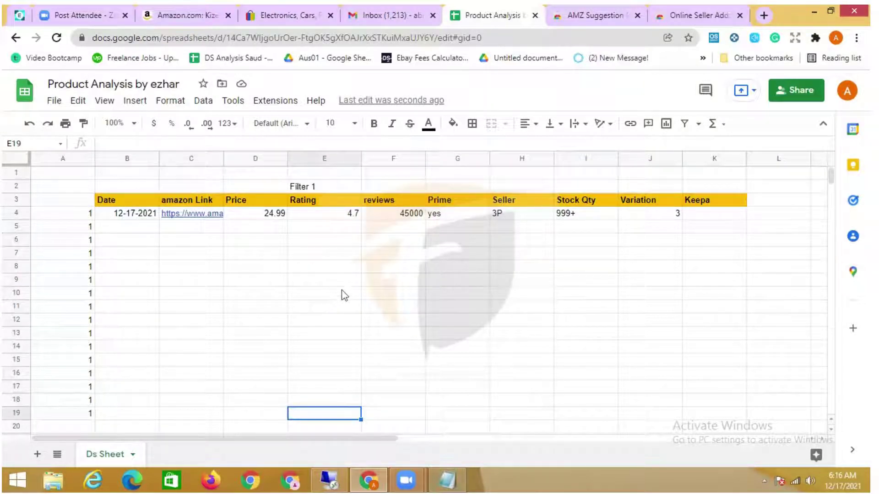
Search Google in a new tab for "ds amazon quick view chrome extension" and open the DS Amazon Quick View store page
left_click(711, 221)
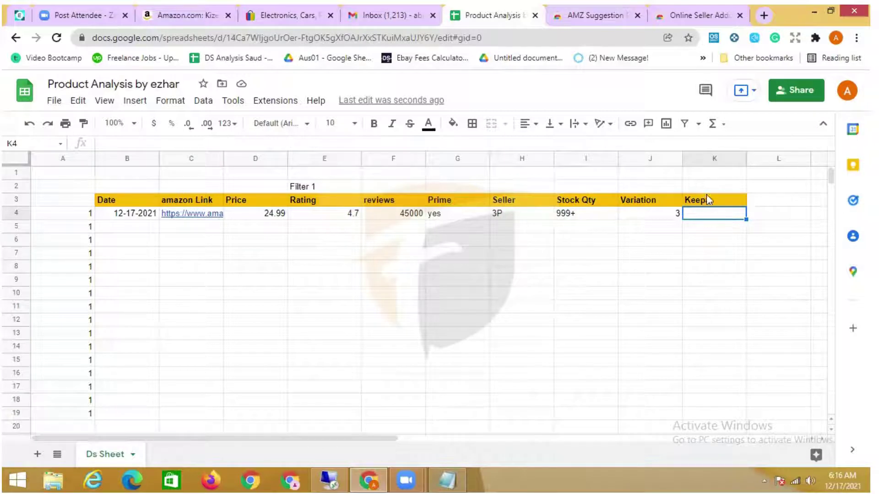
left_click(763, 15)
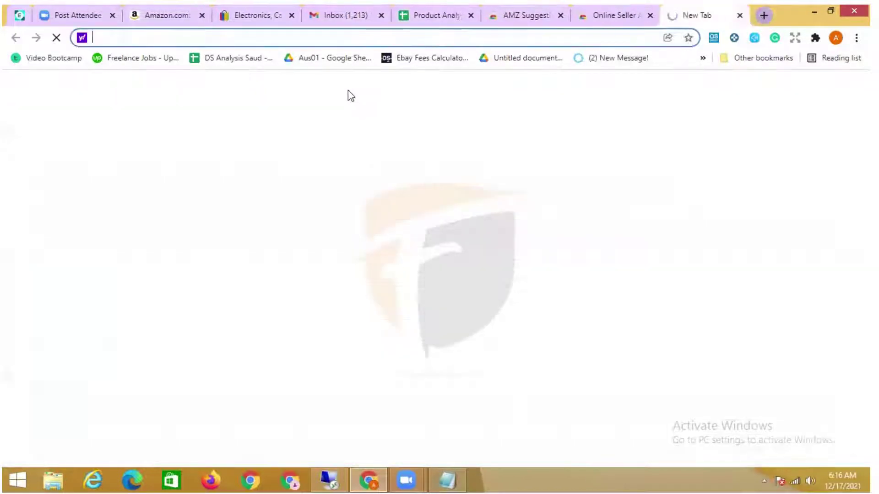
type("google.com")
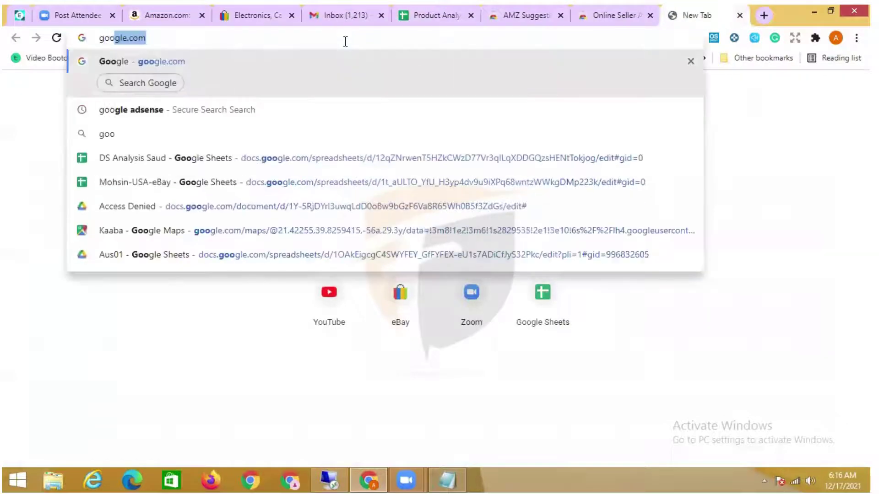
key("Return")
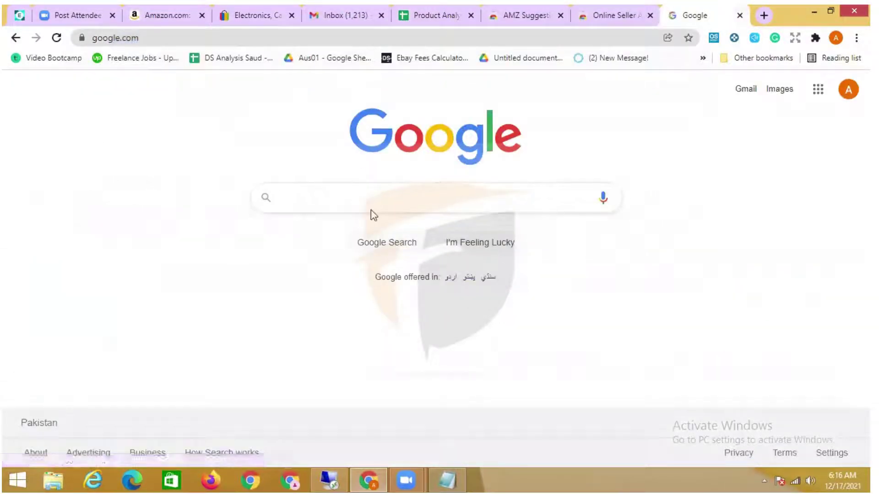
left_click(378, 200)
type("DS")
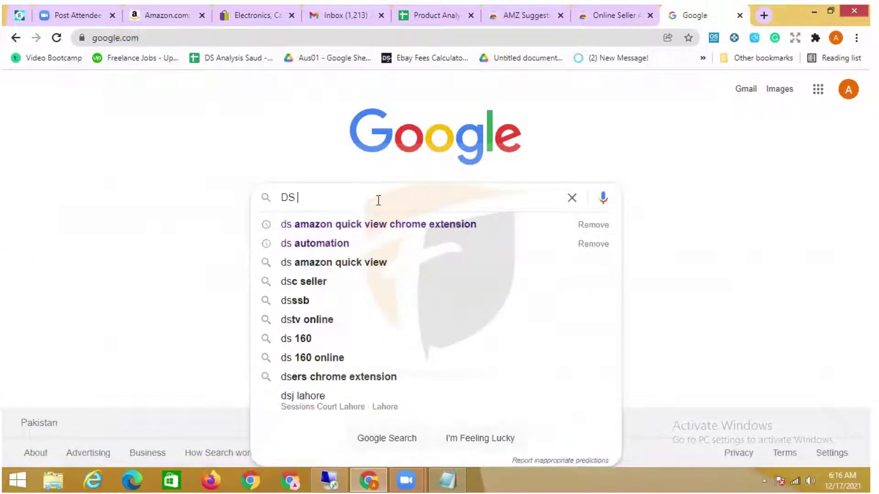
left_click(373, 226)
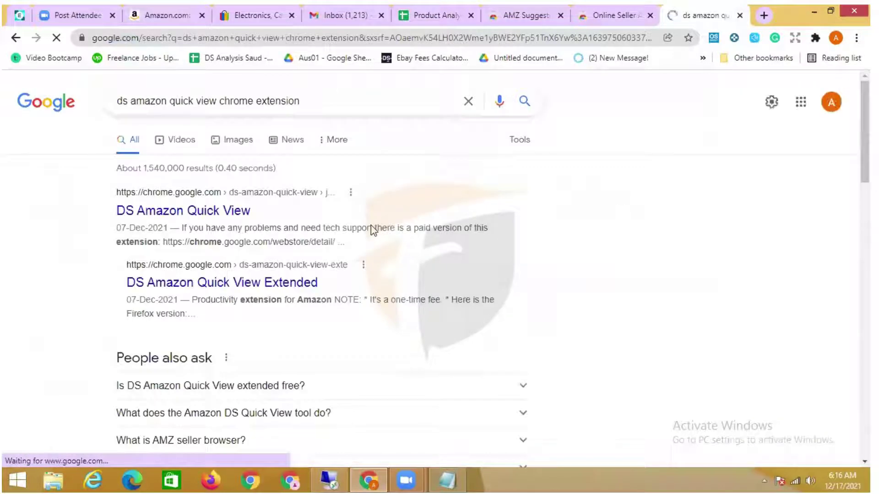
left_click(229, 211)
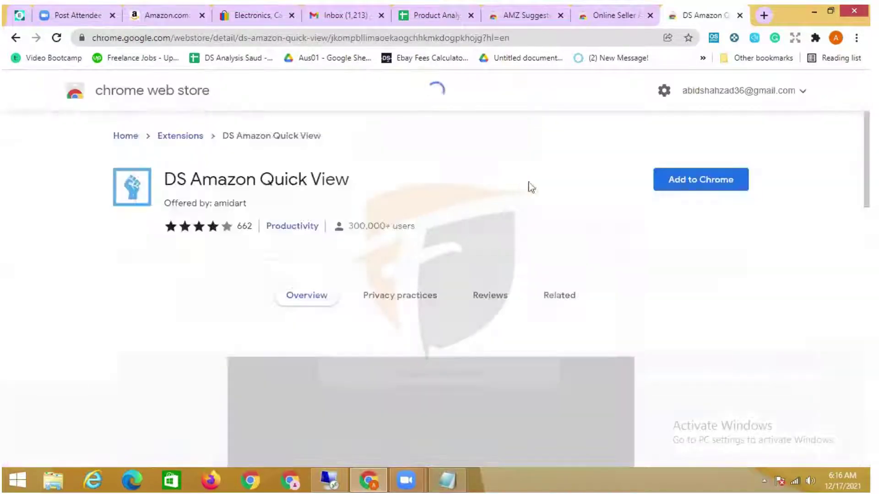
Install the DS Amazon Quick View extension in Chrome and pin it to the toolbar
left_click(690, 182)
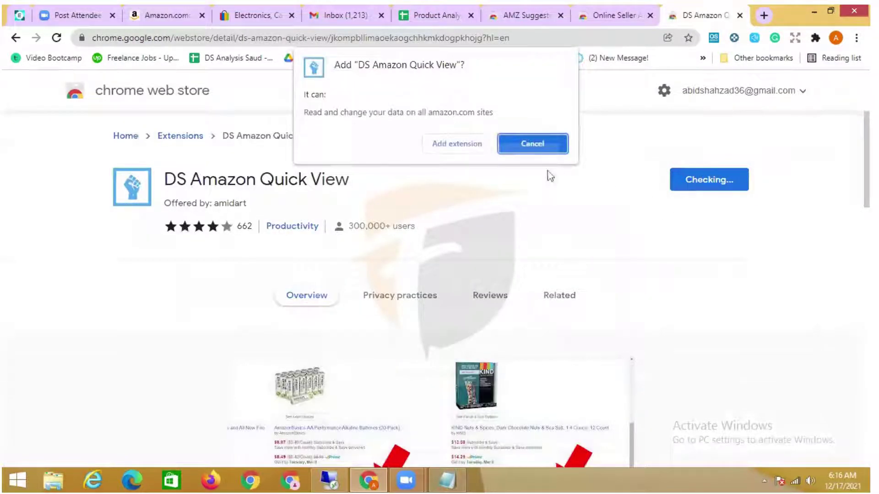
left_click(447, 143)
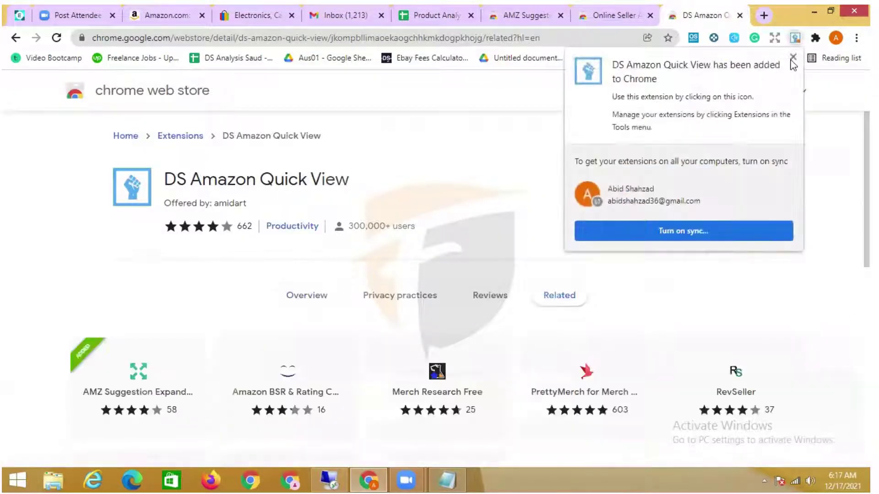
left_click(792, 60)
left_click(813, 39)
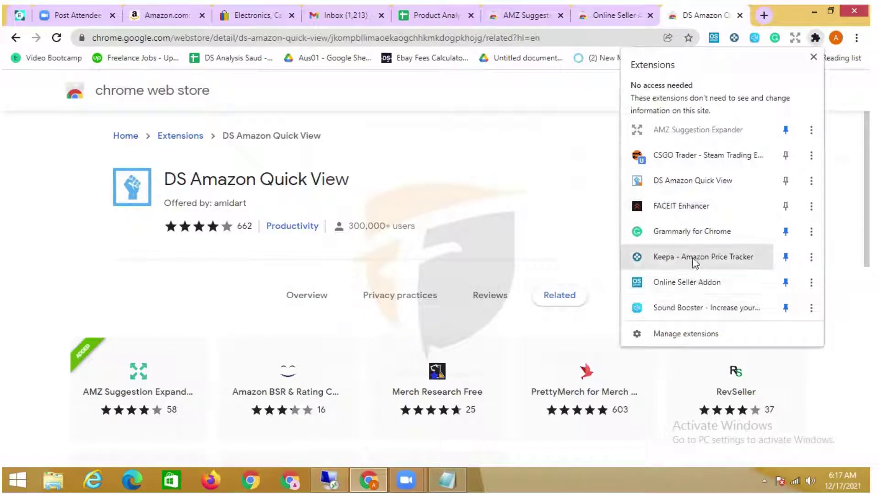
left_click(785, 181)
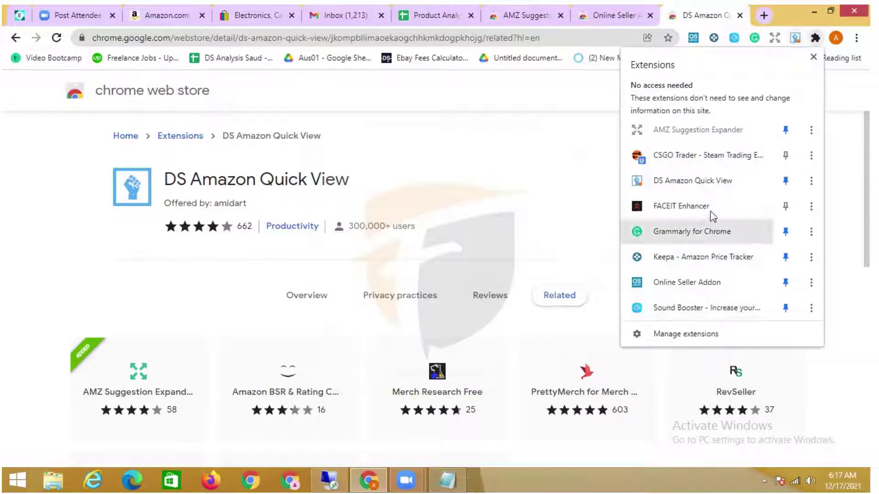
left_click(594, 114)
Load amazon.com in the browser tab that holds the AMZ Suggestion Expander store page
left_click(192, 14)
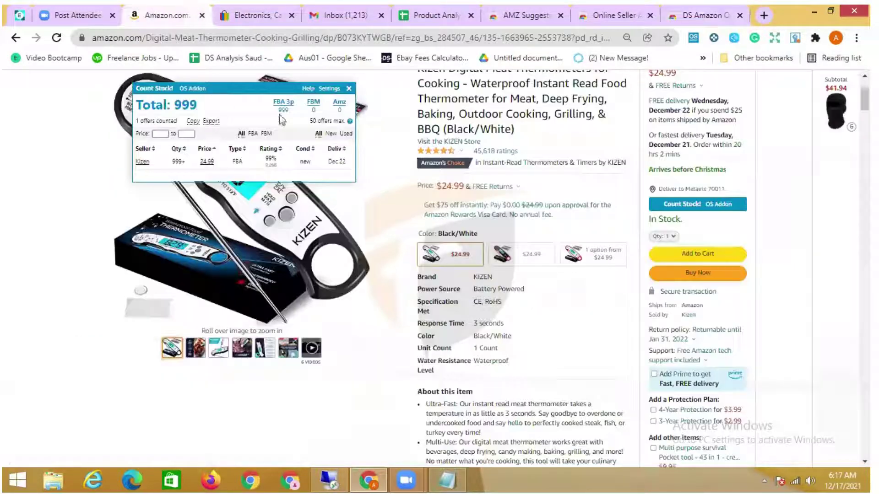
left_click(428, 16)
left_click(499, 10)
left_click(488, 38)
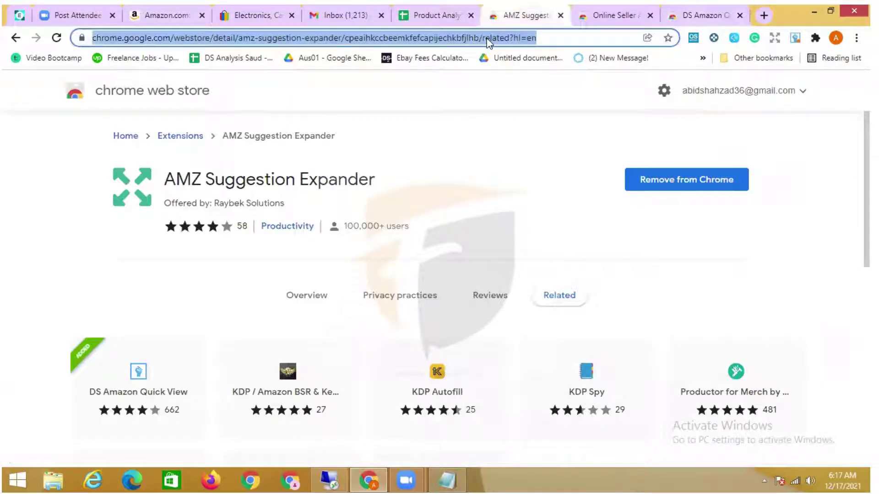
type("ama")
key("Return")
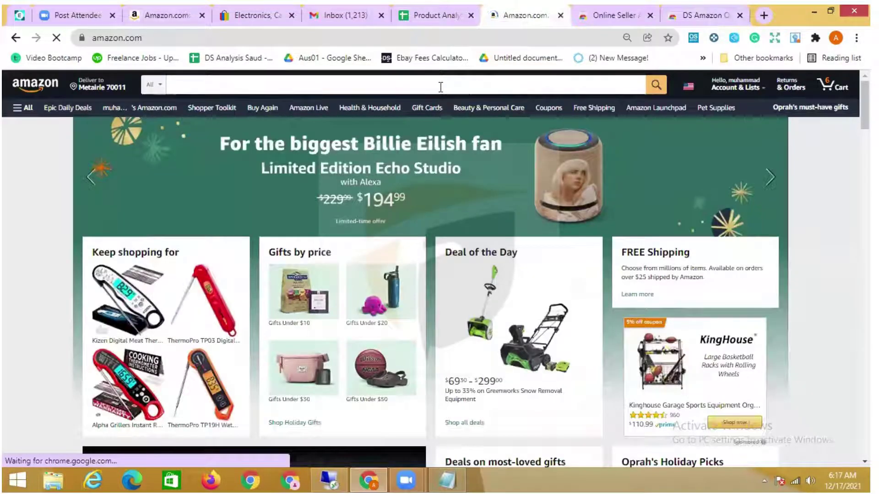
Search Amazon for "trash bag"
left_click(440, 87)
type("trash ")
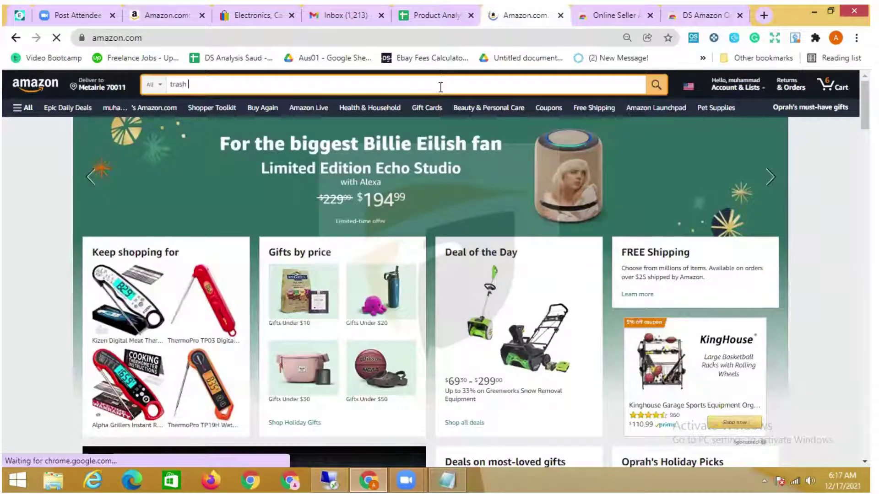
type("bag")
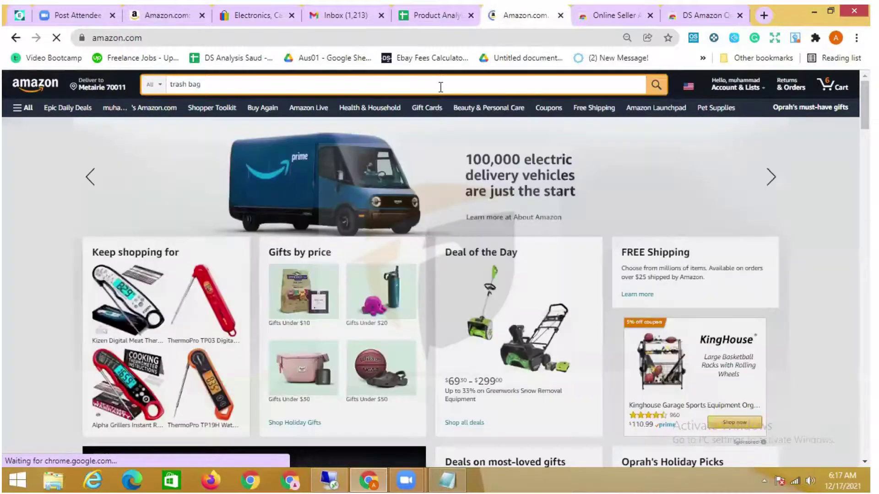
key("Return")
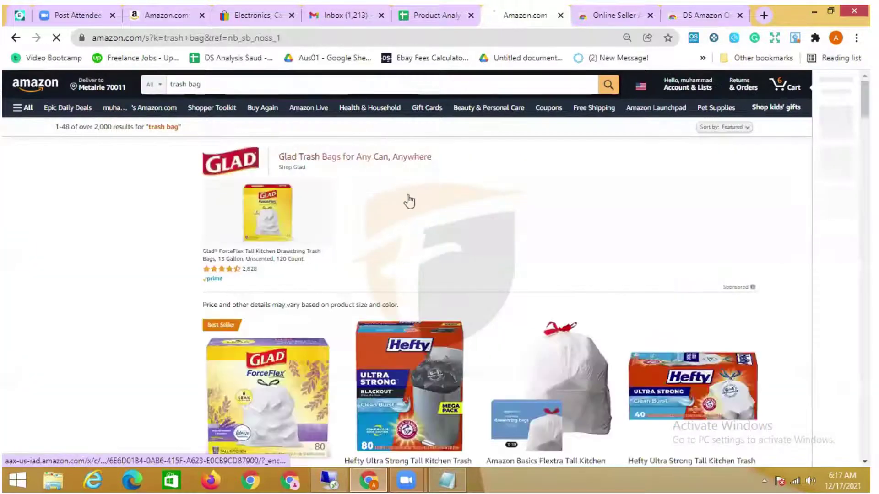
Examine the rank, ASIN and seller details that DS Amazon Quick View adds under the first trash bag results
scroll(412, 200, "down", 1)
scroll(415, 200, "down", 5)
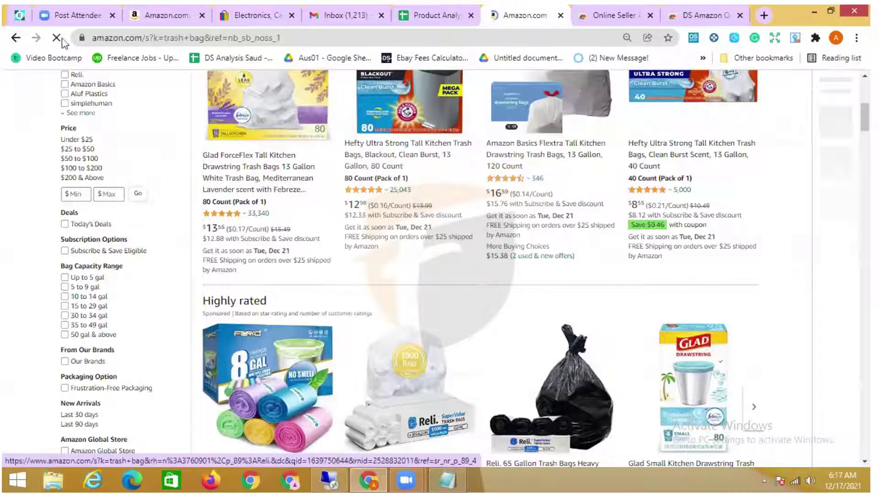
left_click(133, 37)
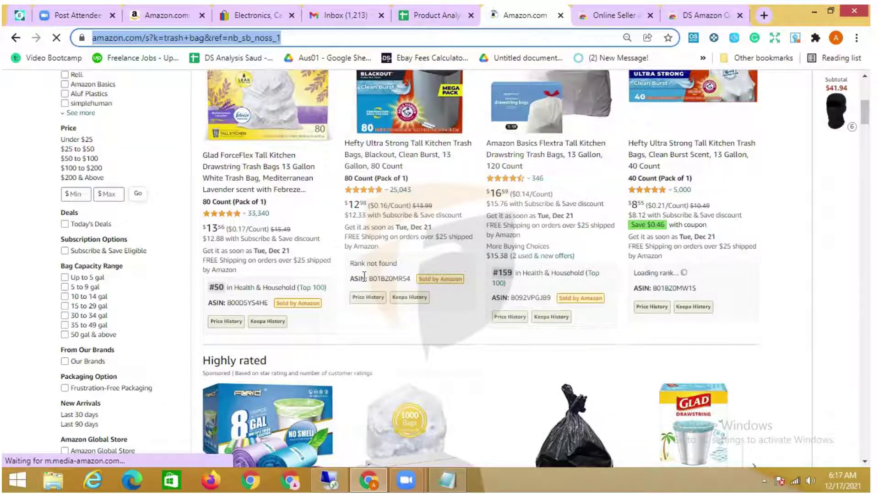
left_click(363, 277)
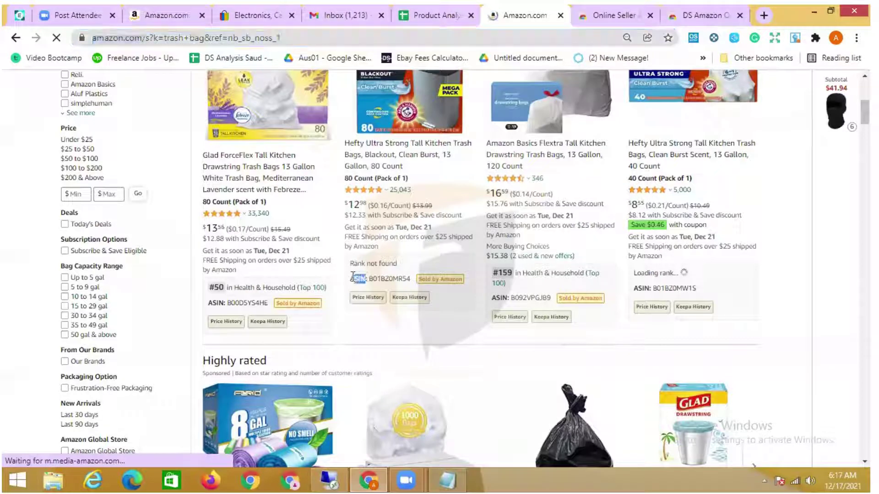
left_click_drag(353, 277, 349, 278)
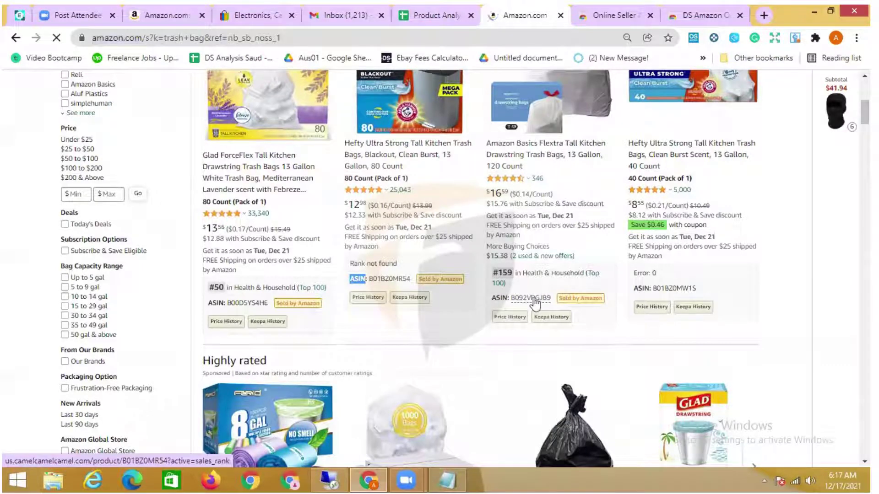
Browse further down the trash bag results and compare sales ranks and FBA or Amazon seller labels between products
scroll(535, 302, "down", 8)
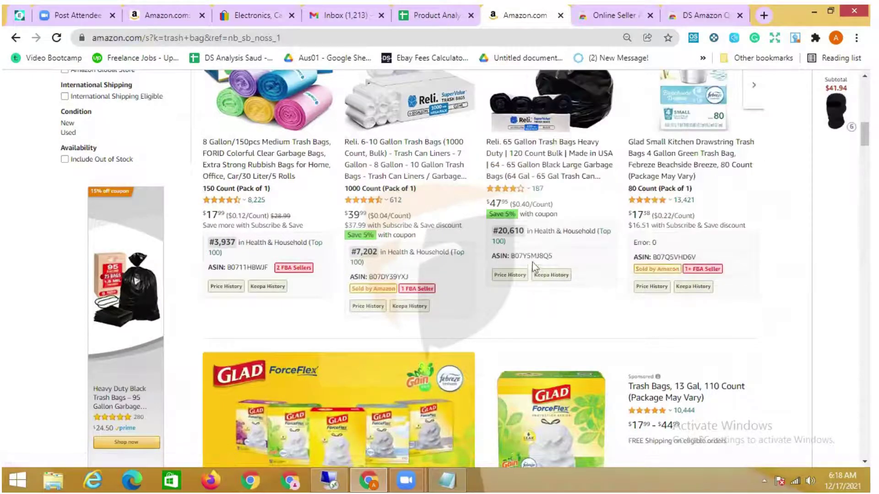
scroll(526, 284, "down", 10)
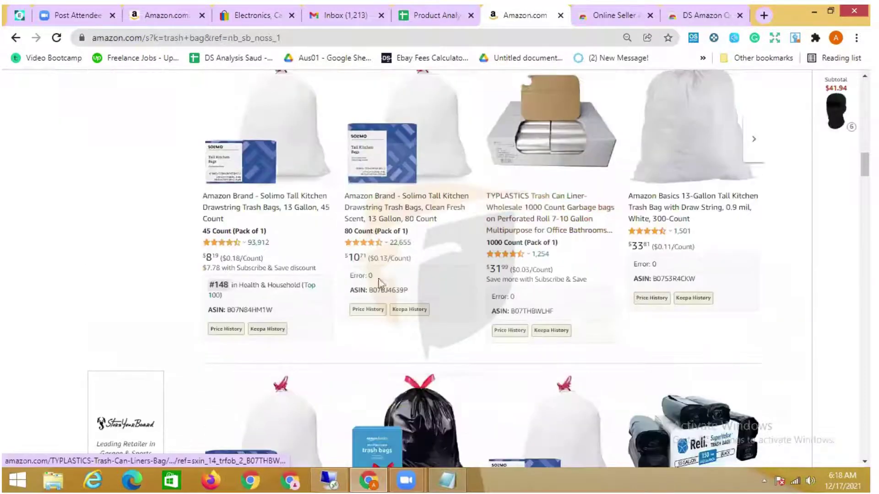
scroll(321, 288, "up", 10)
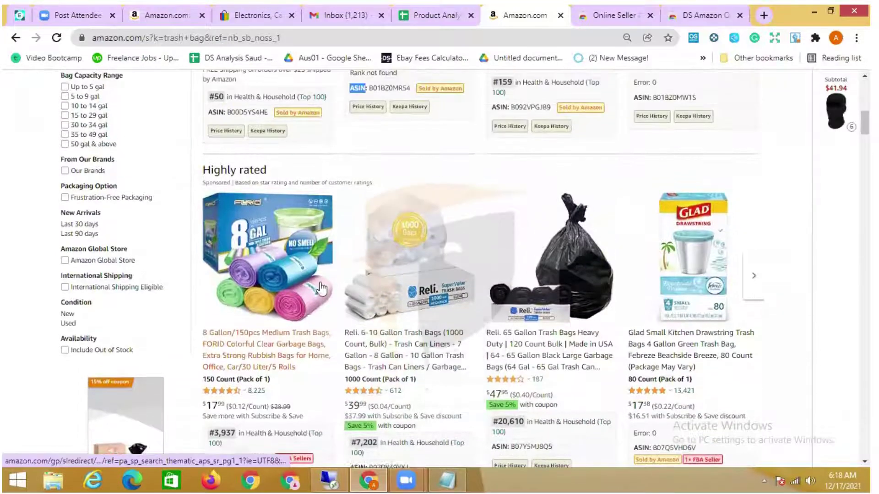
scroll(321, 289, "up", 5)
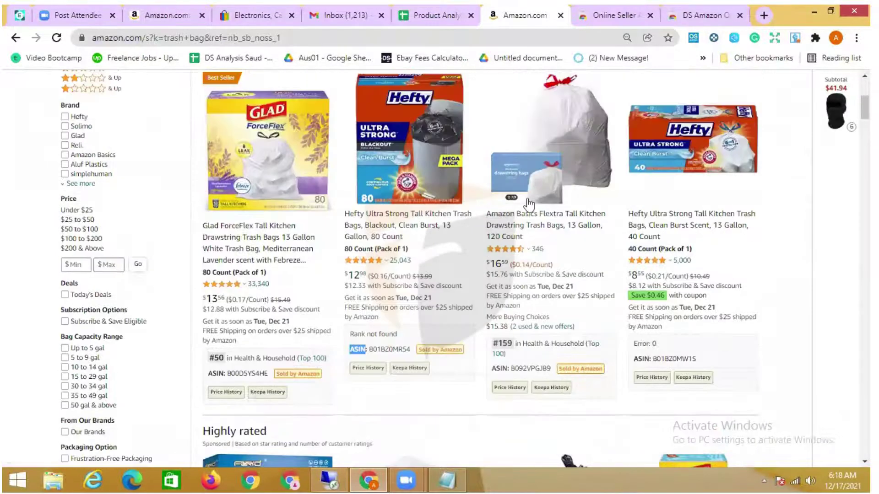
scroll(529, 203, "up", 2)
scroll(392, 227, "down", 4)
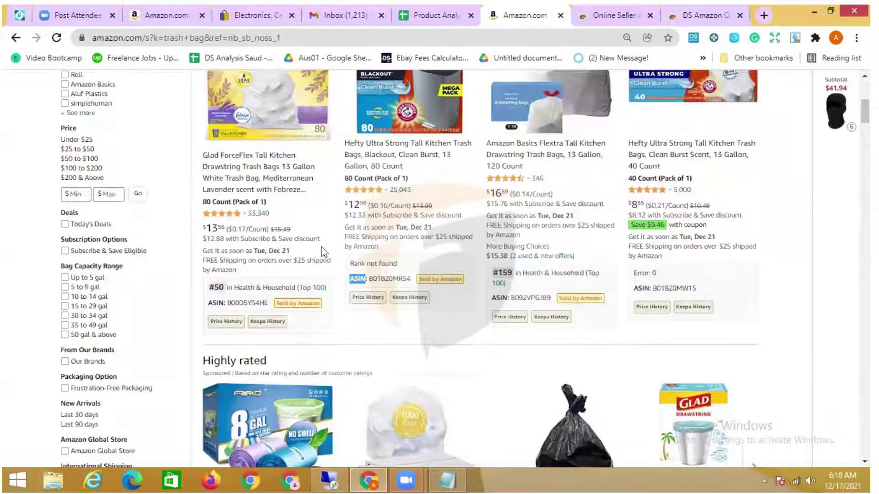
scroll(324, 252, "up", 1)
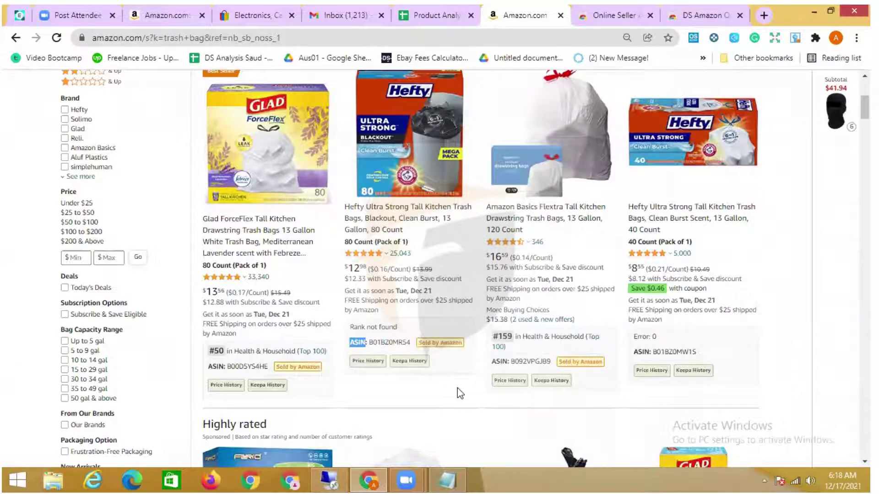
scroll(420, 277, "up", 3)
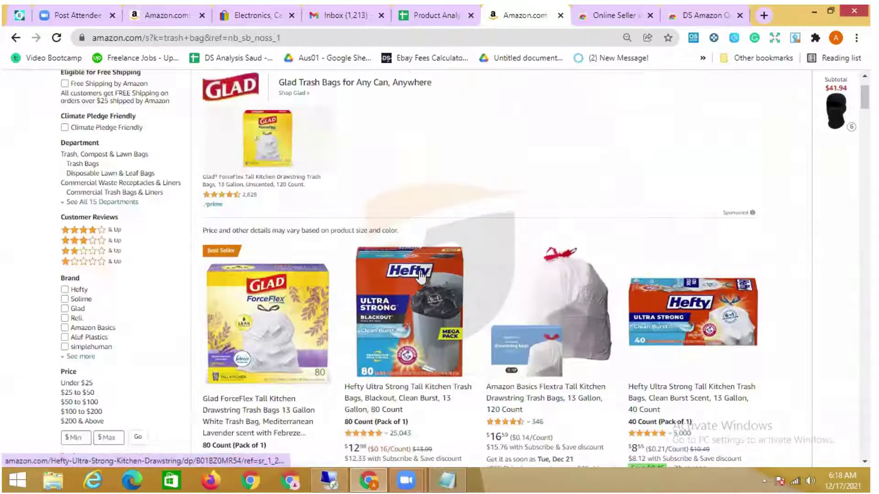
scroll(419, 277, "up", 1)
scroll(419, 277, "down", 6)
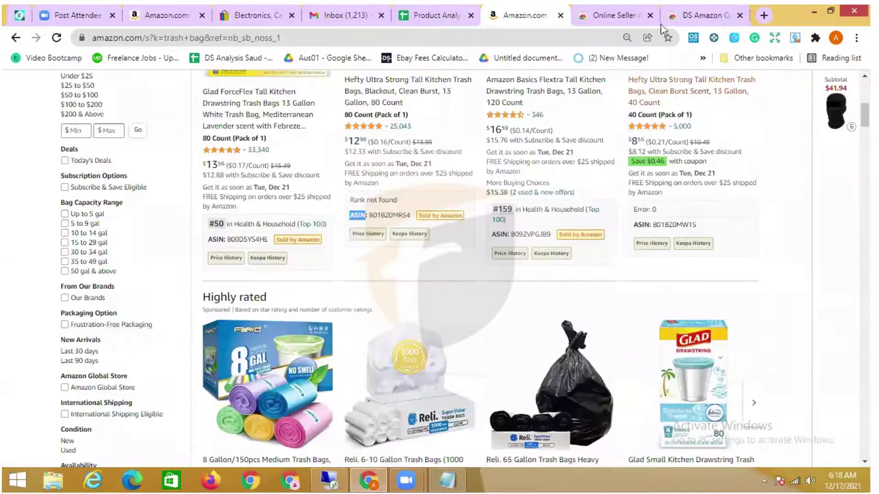
Review the Online Seller Addon page, the Product Analysis sheet and the DS Amazon Quick View page, and list the installed Chrome extensions
left_click(639, 18)
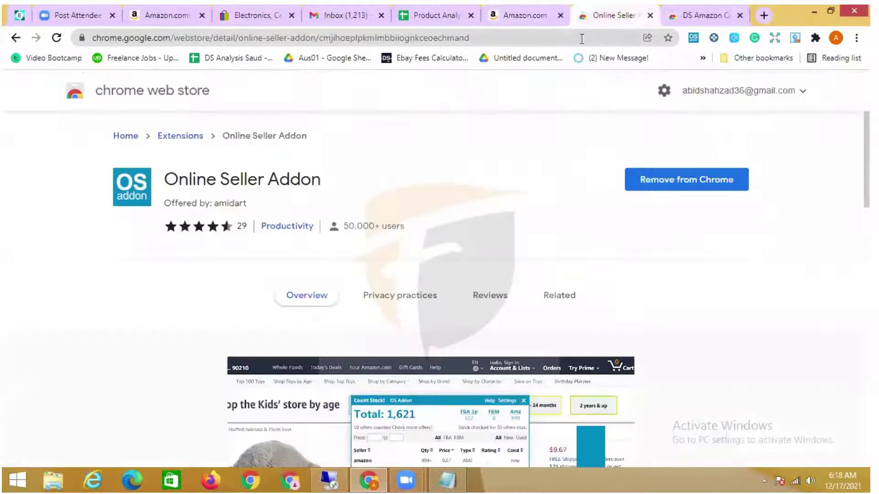
left_click(524, 15)
left_click(412, 15)
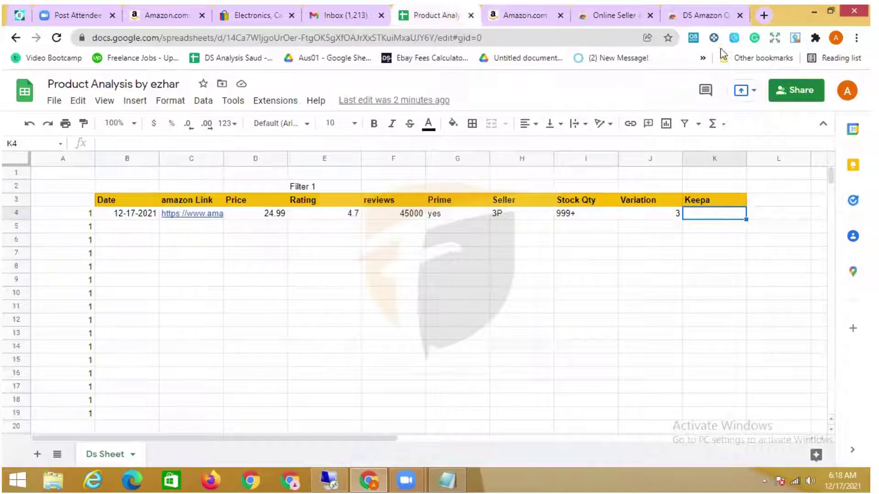
left_click(707, 15)
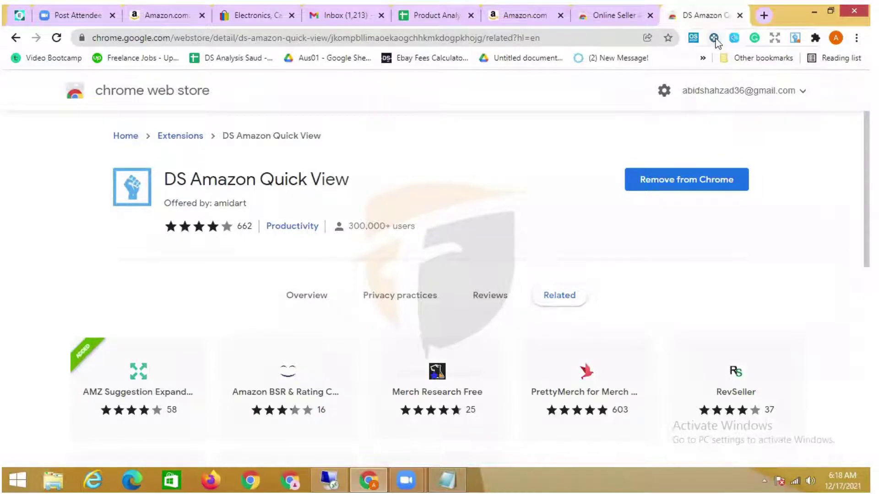
left_click(815, 38)
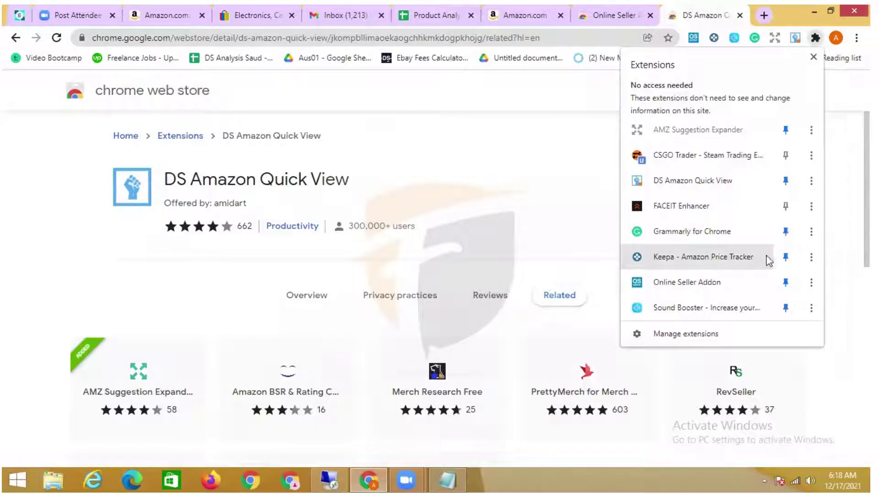
Return to the Amazon trash bag results and recheck the quick view details of the listed products
left_click(520, 10)
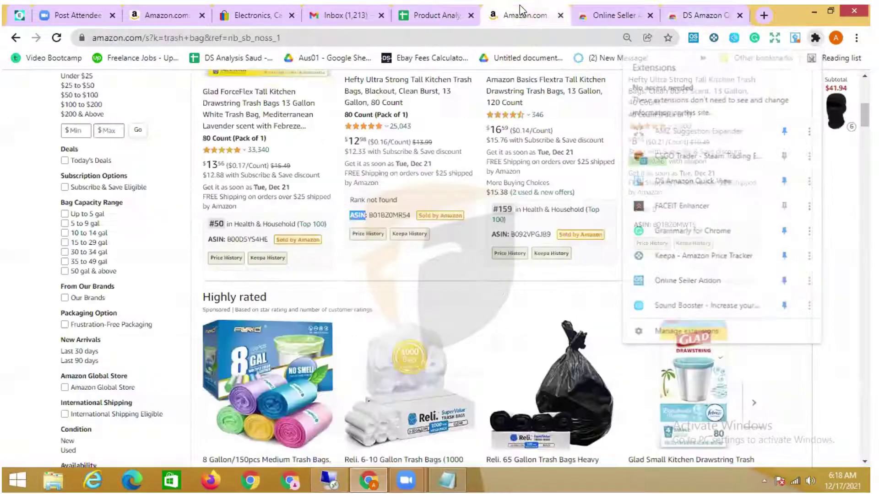
scroll(513, 183, "down", 5)
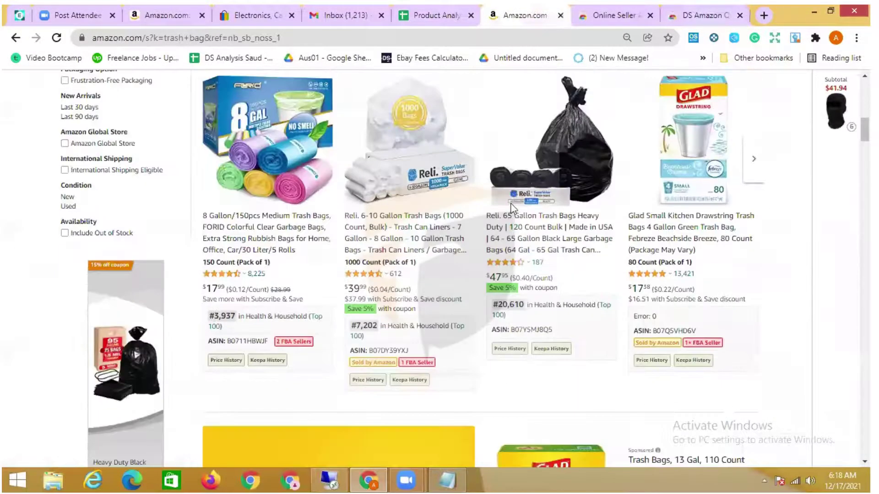
scroll(513, 209, "up", 5)
scroll(512, 210, "up", 4)
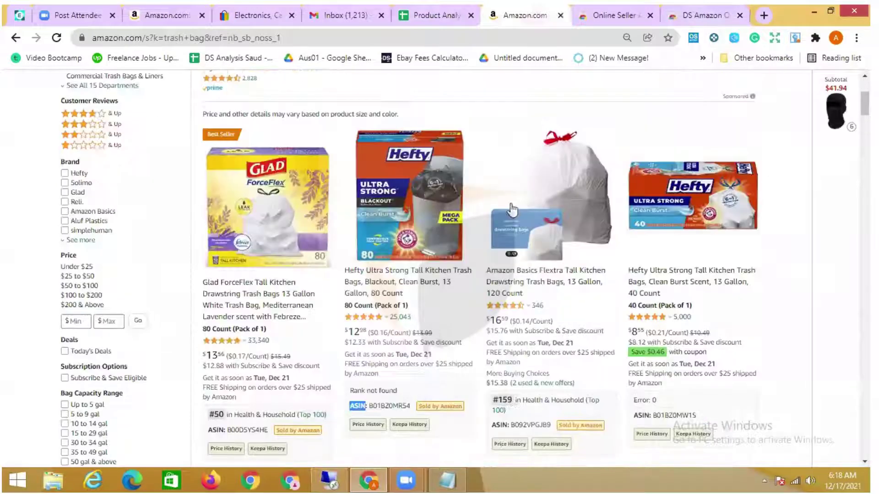
mouse_move(443, 246)
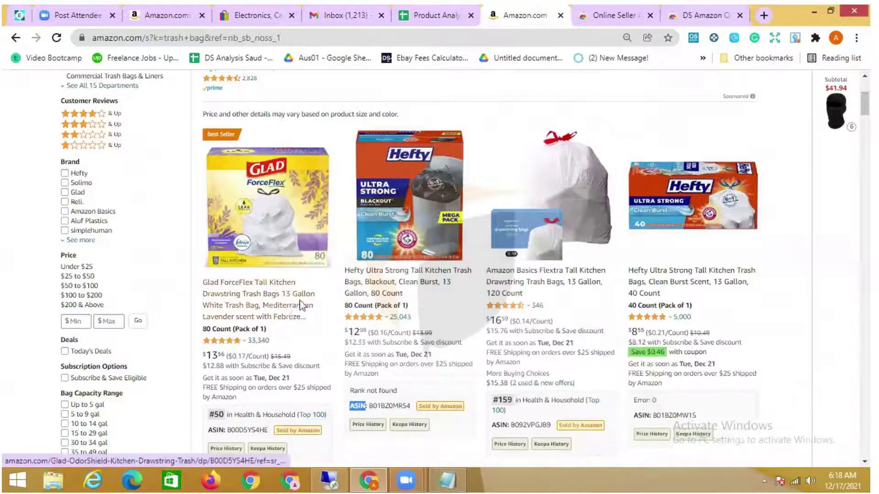
Go back to the Kizen meat thermometer listing, dismiss the stock count window and examine the Keepa price history graph
left_click(146, 10)
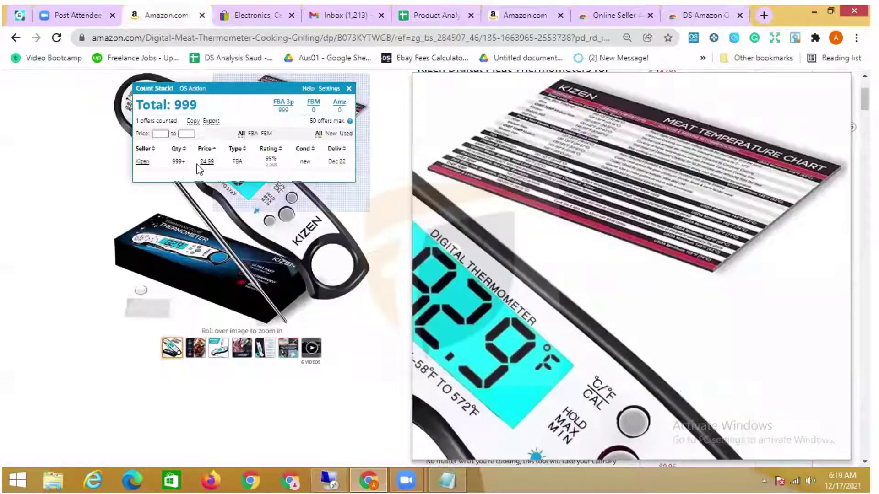
left_click(349, 89)
scroll(409, 210, "down", 10)
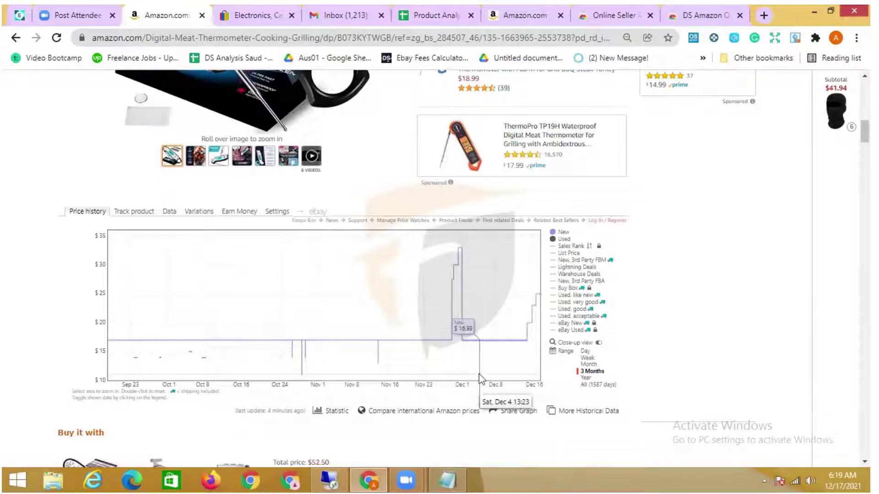
Check who ships and sells the thermometer, highlighting the sold-by line in the purchase details
scroll(631, 240, "up", 3)
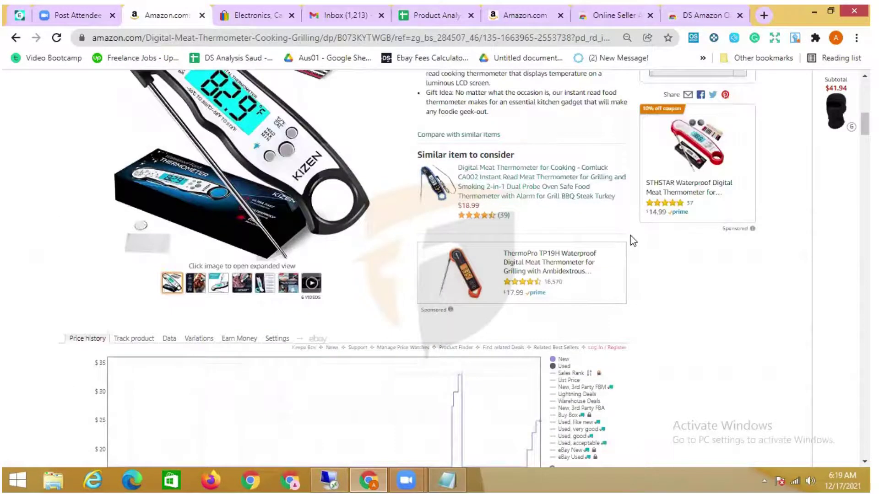
scroll(633, 240, "up", 7)
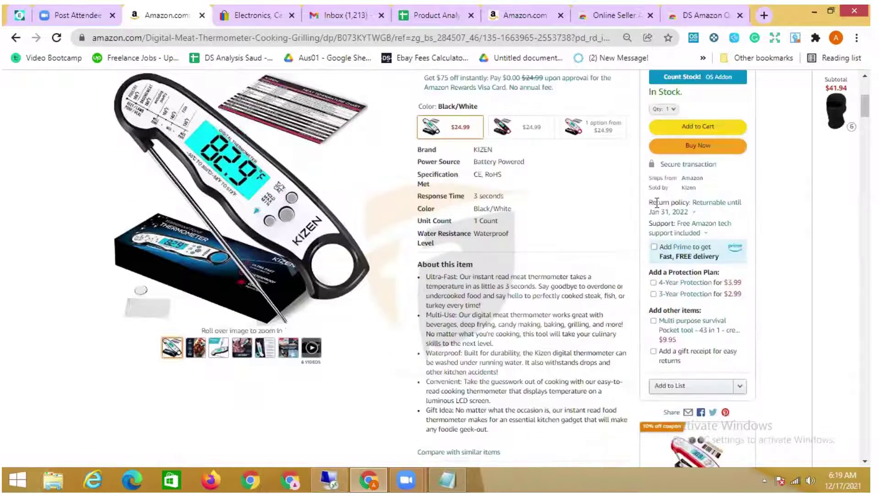
left_click_drag(647, 187, 693, 186)
scroll(445, 432, "down", 3)
scroll(444, 427, "down", 4)
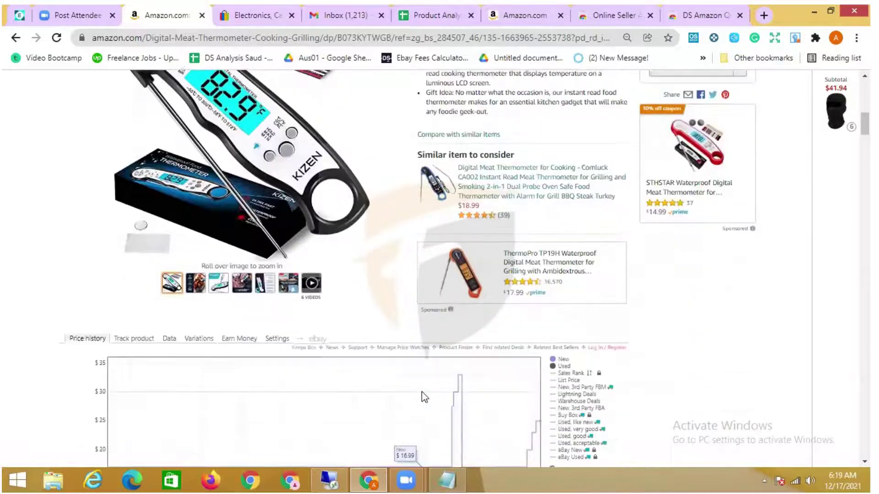
scroll(476, 380, "up", 5)
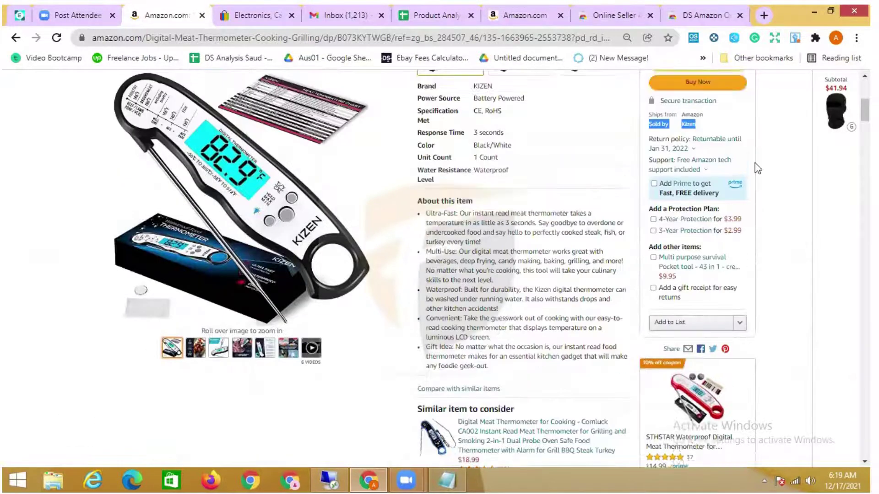
left_click_drag(649, 124, 683, 127)
scroll(684, 127, "up", 3)
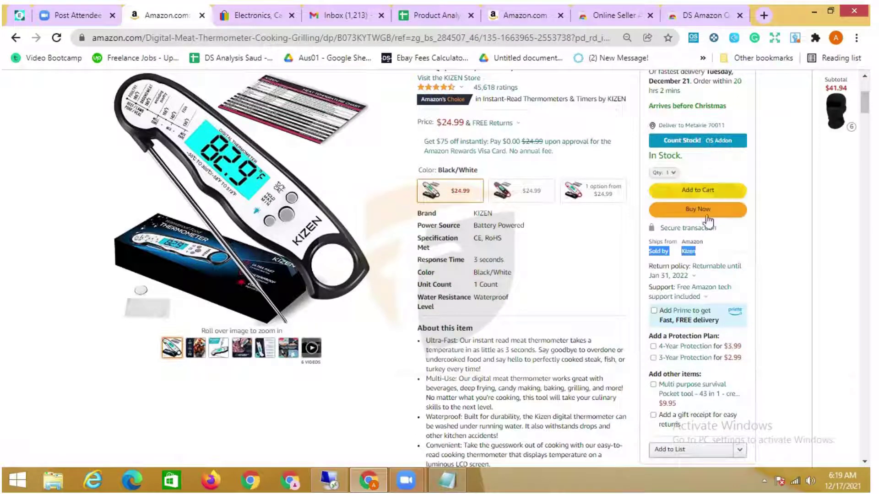
Hide the New price series in the Keepa price history graph and show it again
scroll(443, 326, "down", 10)
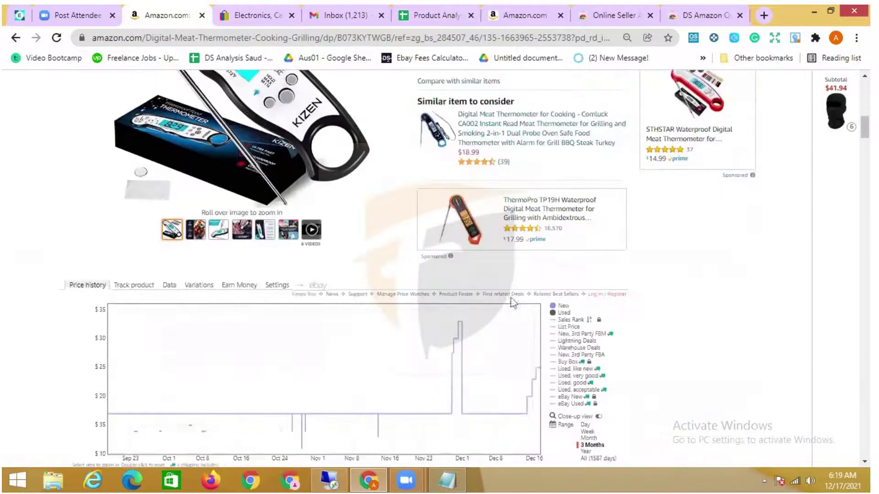
scroll(443, 327, "down", 1)
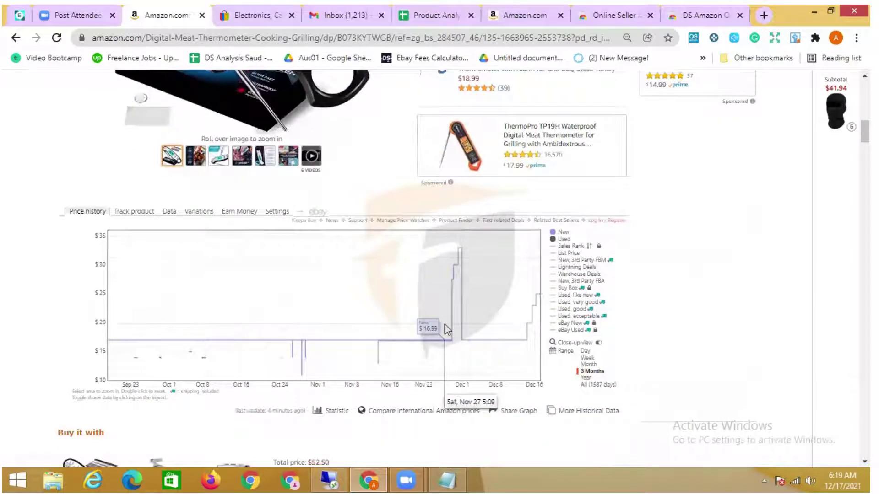
left_click(554, 244)
left_click(554, 232)
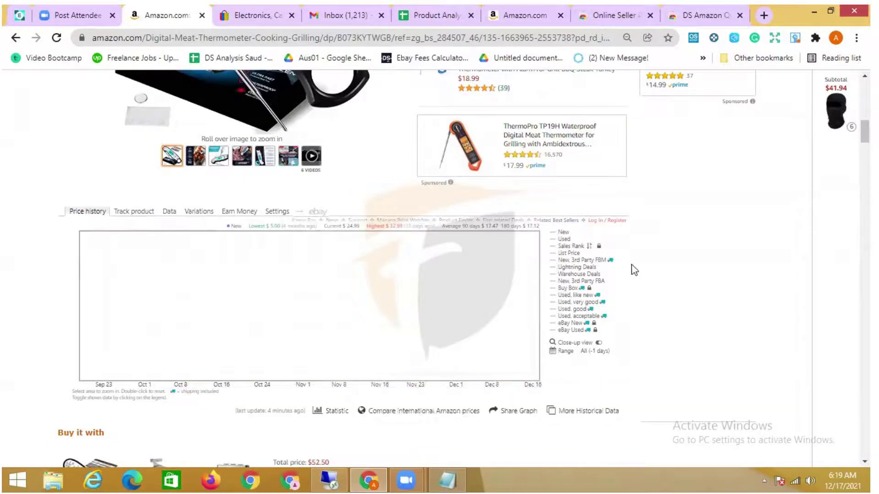
scroll(721, 250, "up", 5)
scroll(682, 193, "up", 3)
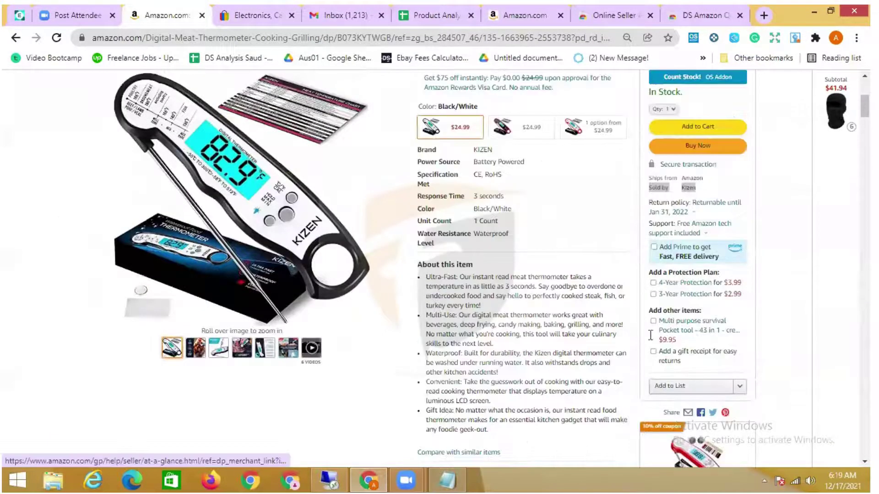
scroll(613, 359, "down", 7)
left_click(555, 296)
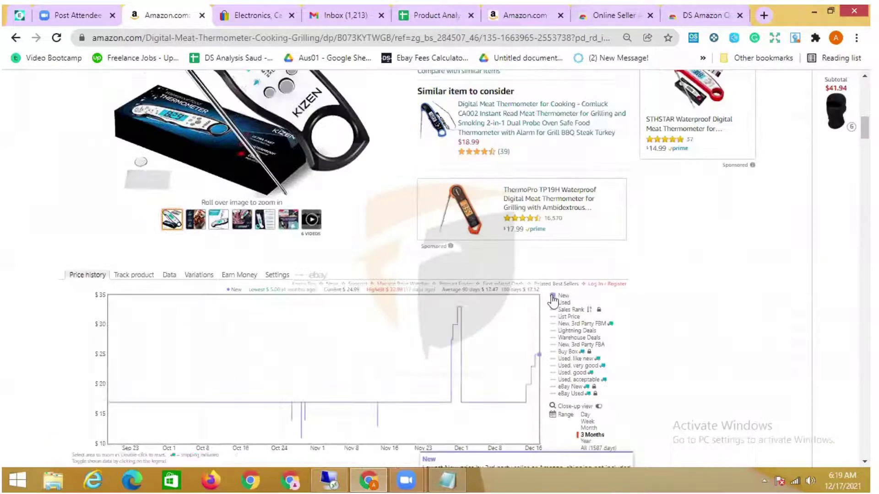
Compare the thermometer's seller details with the New price curve in the three-month Keepa graph
scroll(719, 286, "up", 5)
scroll(677, 307, "up", 5)
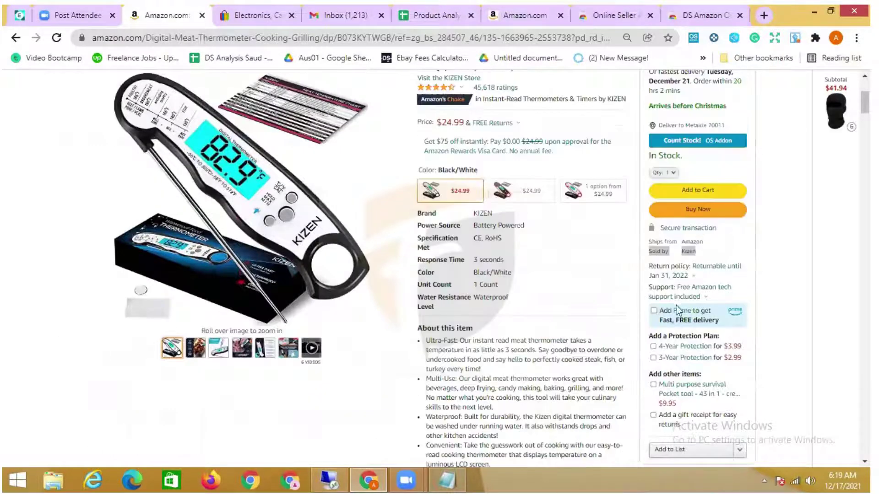
scroll(609, 337, "down", 8)
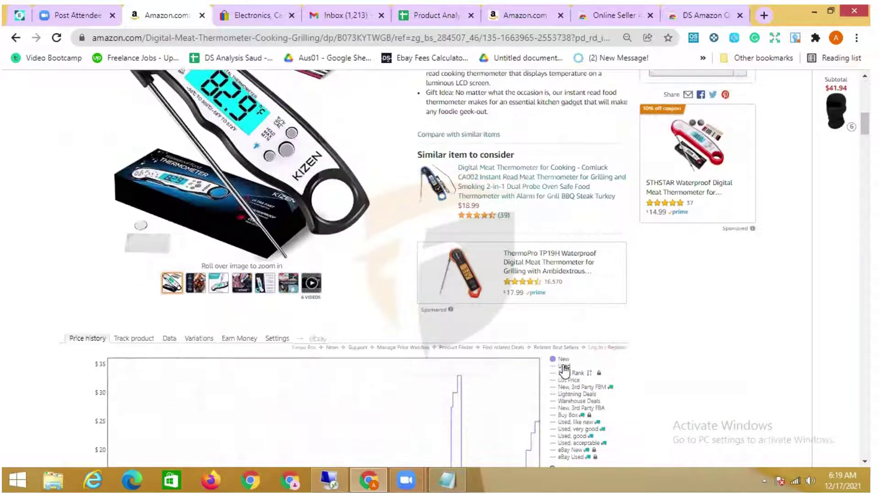
scroll(577, 368, "down", 3)
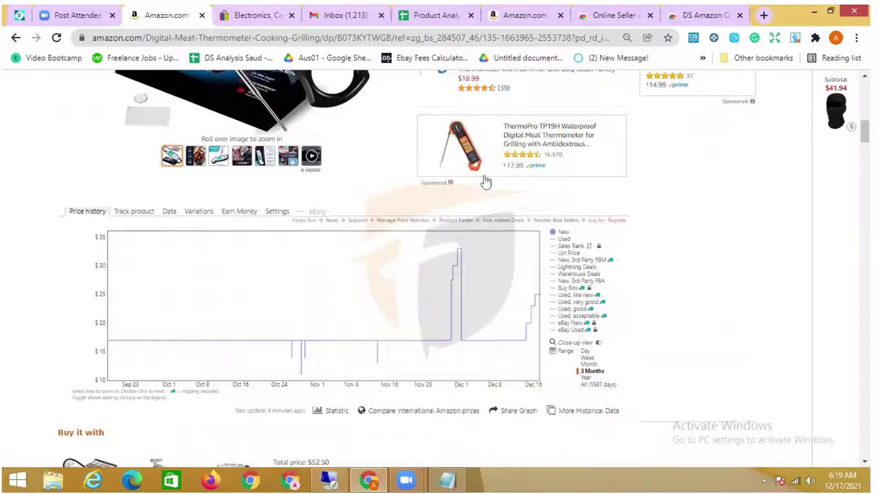
Open the Glad ForceFlex trash bags listing from the trash bag results and show only the Amazon price series in its Keepa graph
left_click(522, 15)
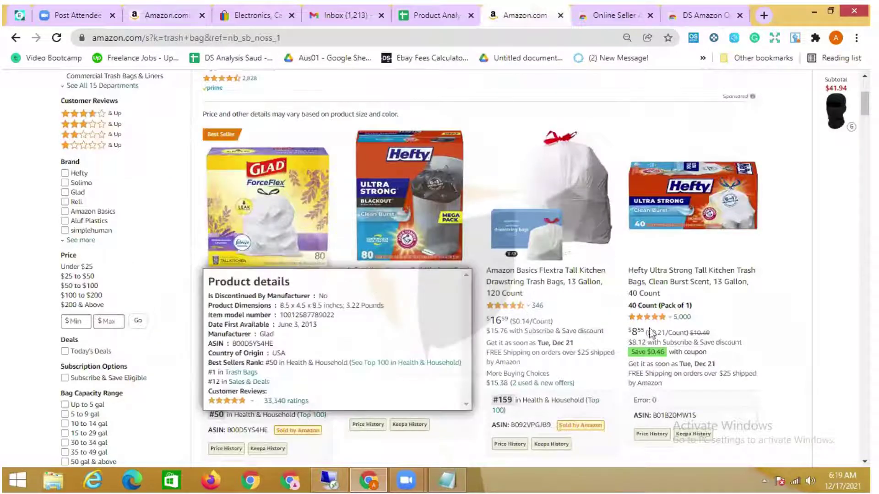
mouse_move(308, 431)
left_click(231, 295)
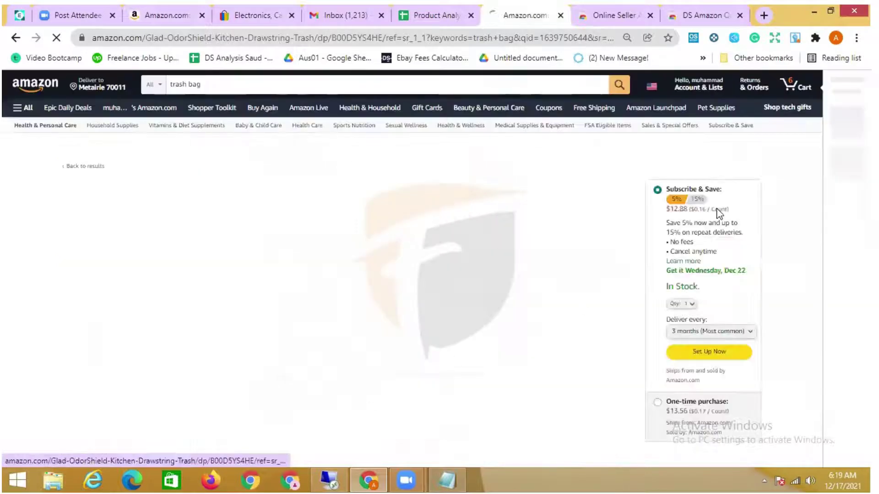
scroll(565, 236, "down", 6)
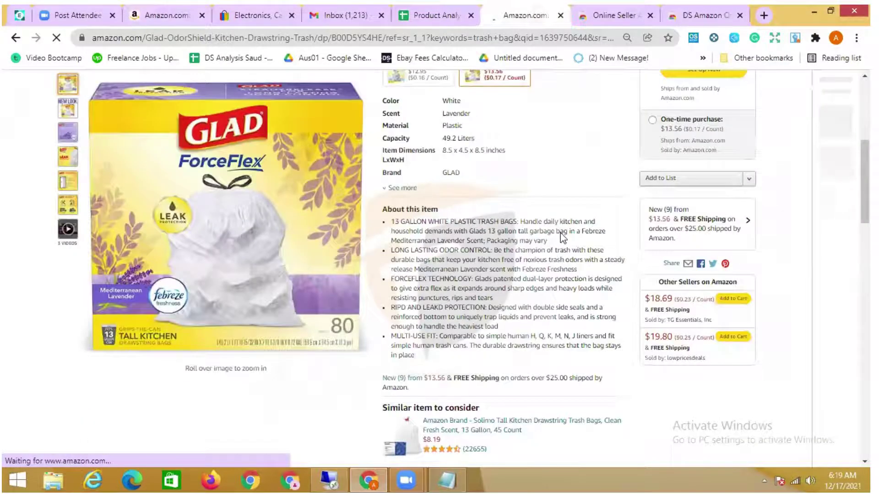
scroll(563, 237, "down", 5)
scroll(451, 234, "down", 3)
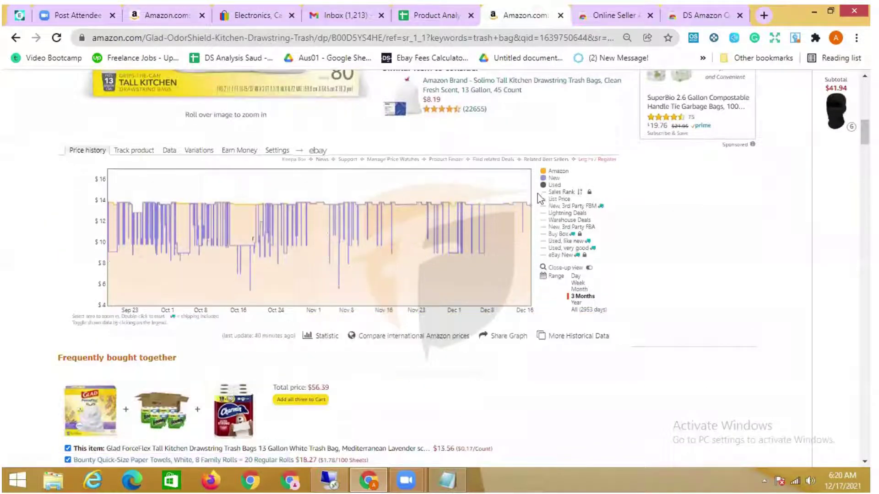
mouse_move(544, 184)
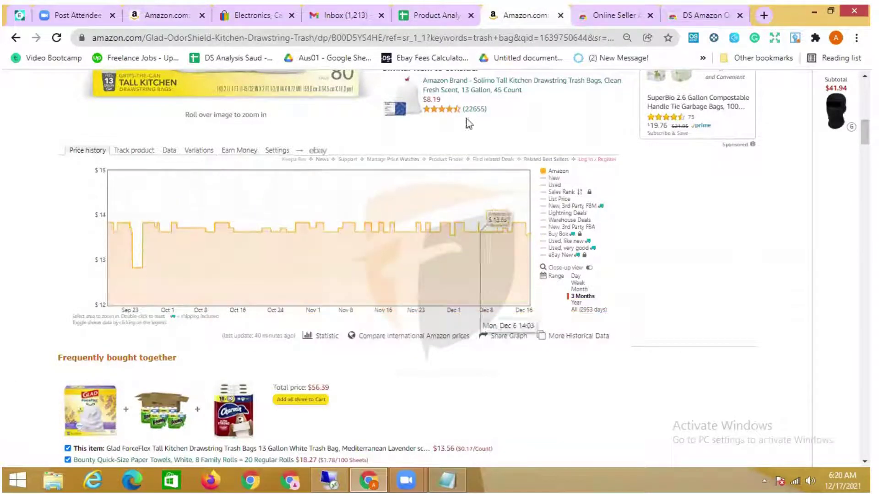
Go back to the thermometer listing and view its Keepa graph over the Day, Week, Month, 3 Months, Year and All ranges
left_click(167, 15)
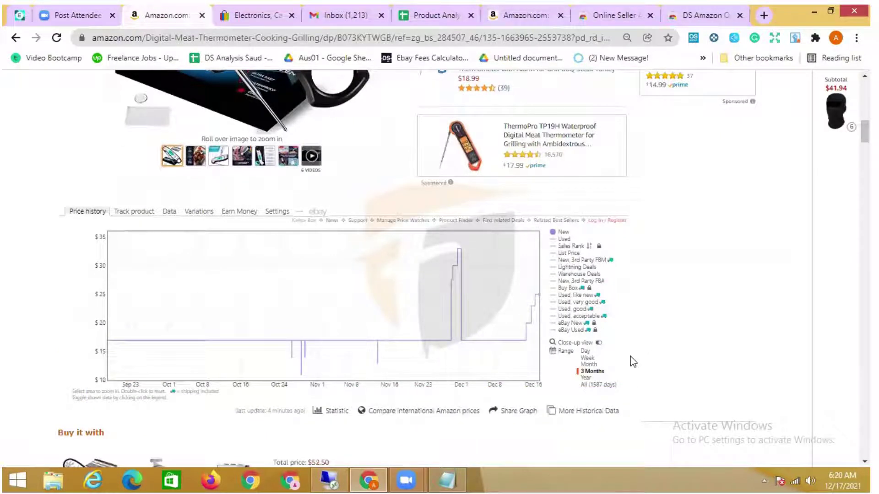
left_click(586, 351)
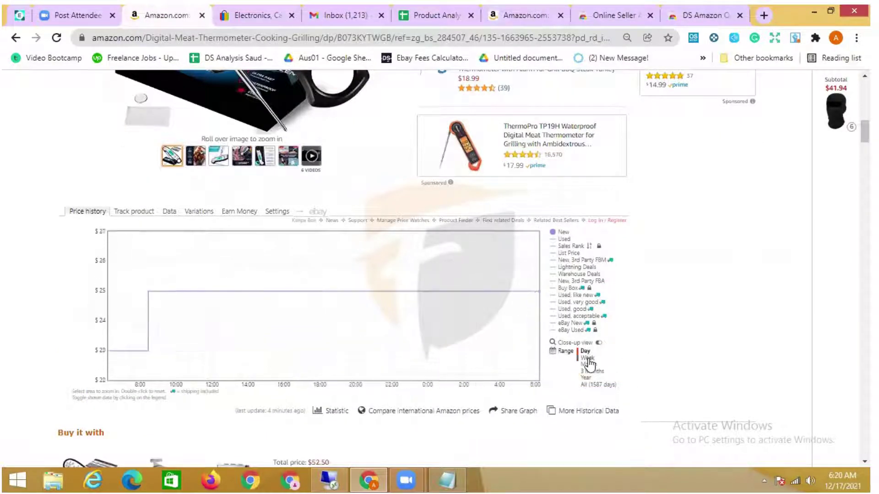
left_click(588, 358)
left_click(589, 365)
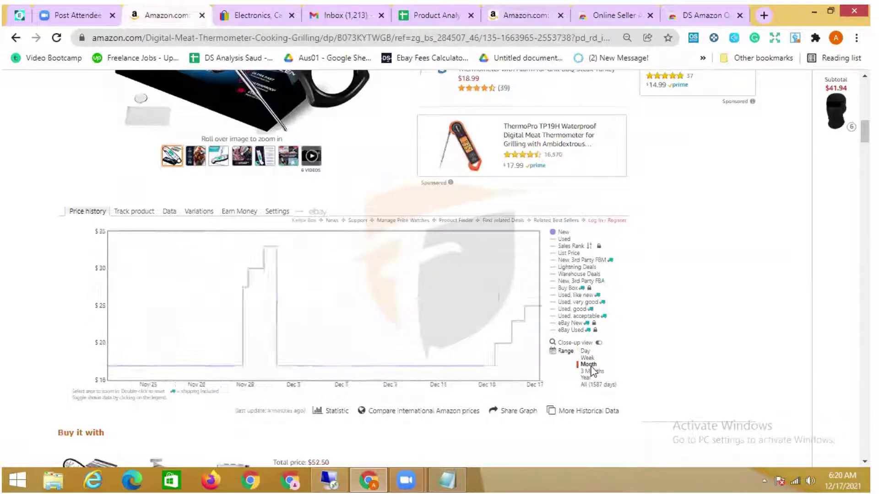
left_click(593, 372)
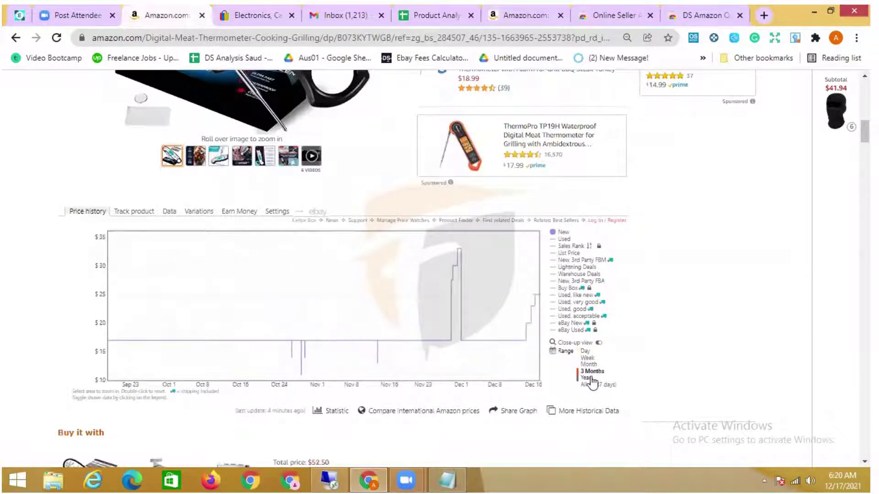
left_click(589, 378)
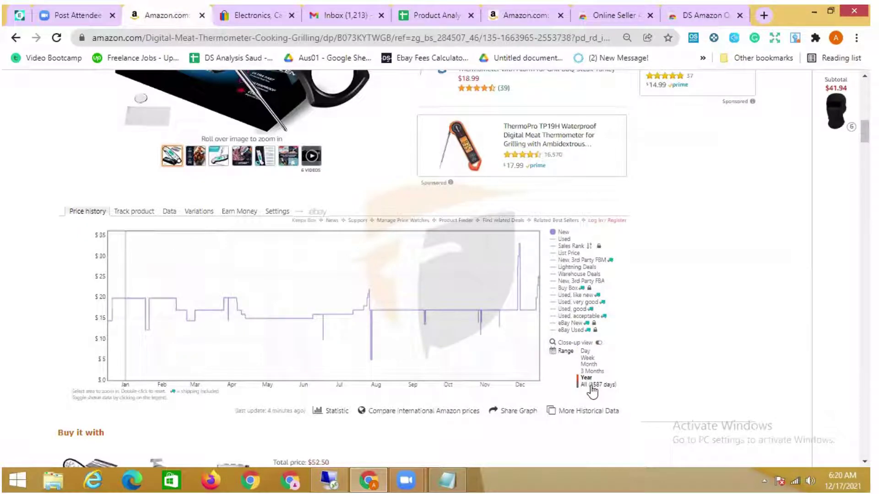
left_click(593, 389)
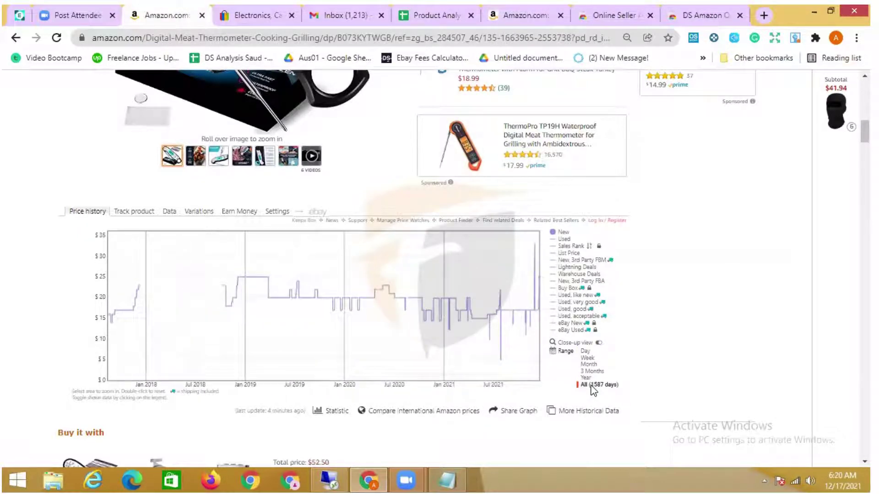
Zoom into the late September to October stretch of the three-month Keepa graph, and switch the range to Month to examine the price rises
left_click(592, 371)
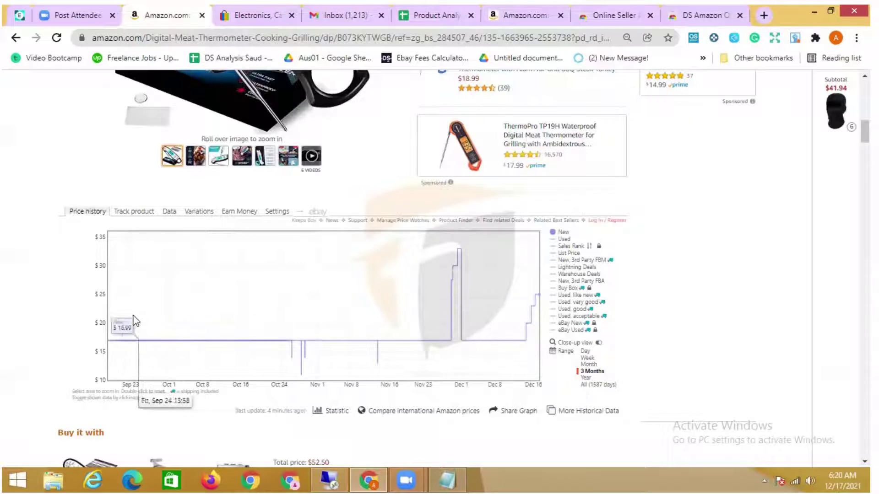
left_click_drag(124, 298, 257, 364)
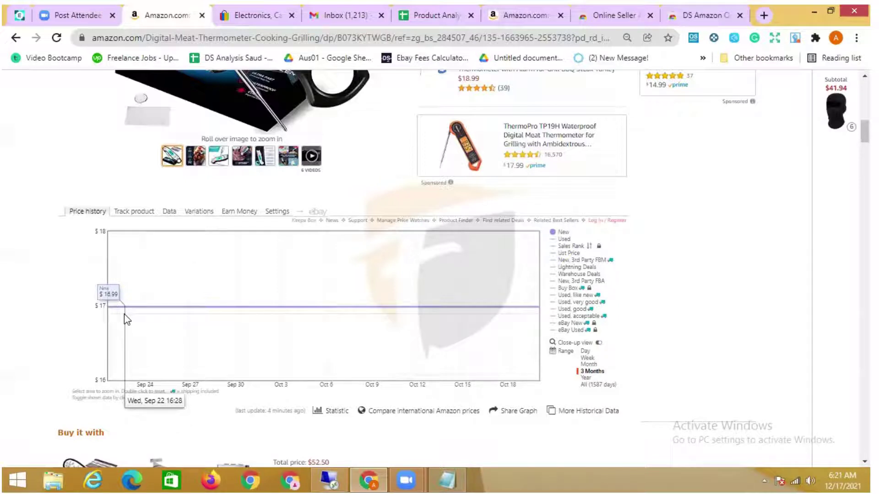
left_click(587, 364)
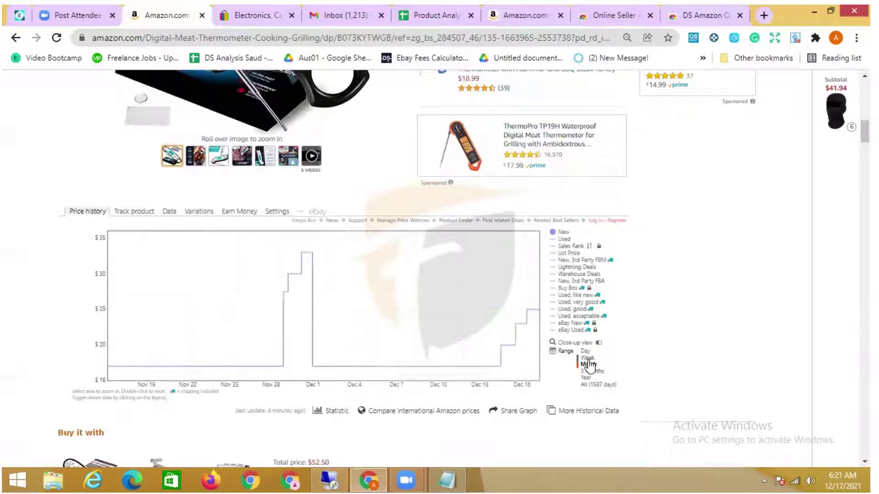
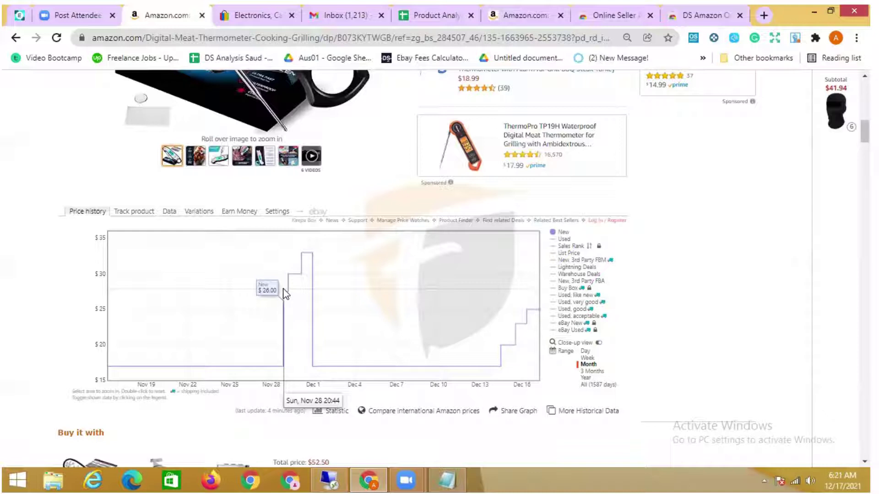
Return to the Product Analysis spreadsheet and select the Keepa column cells K4:K19
left_click(531, 10)
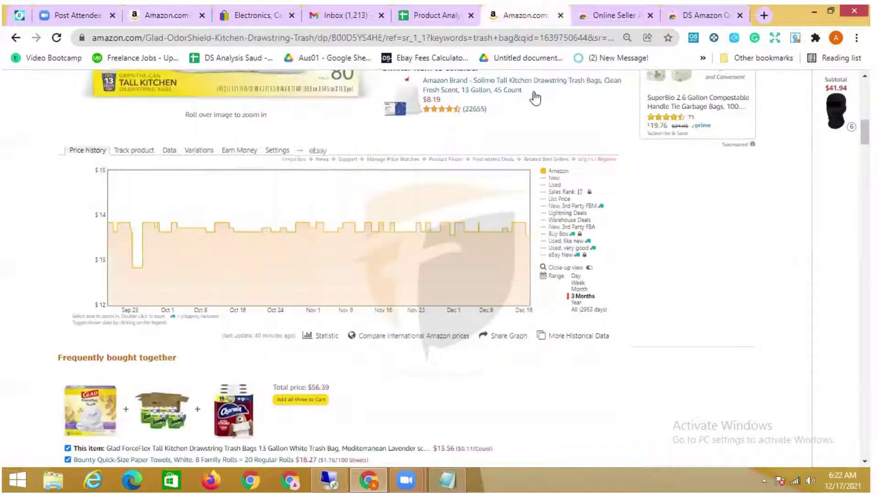
left_click(462, 10)
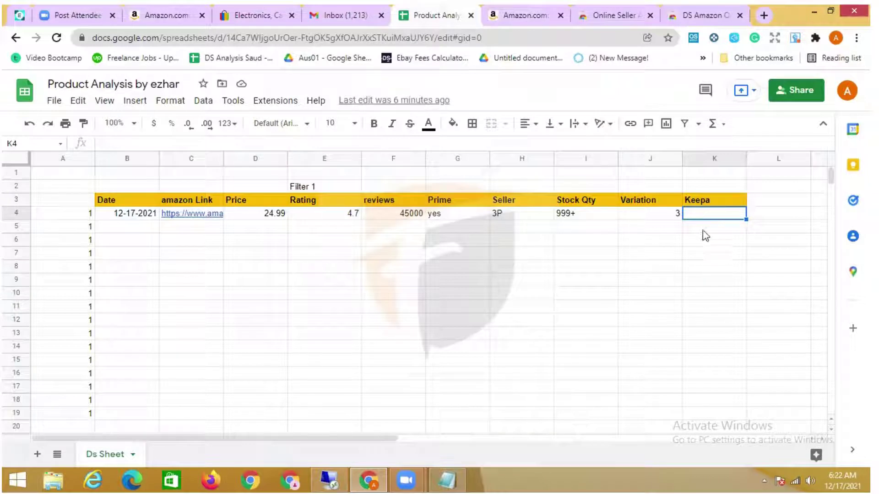
left_click_drag(702, 222, 714, 413)
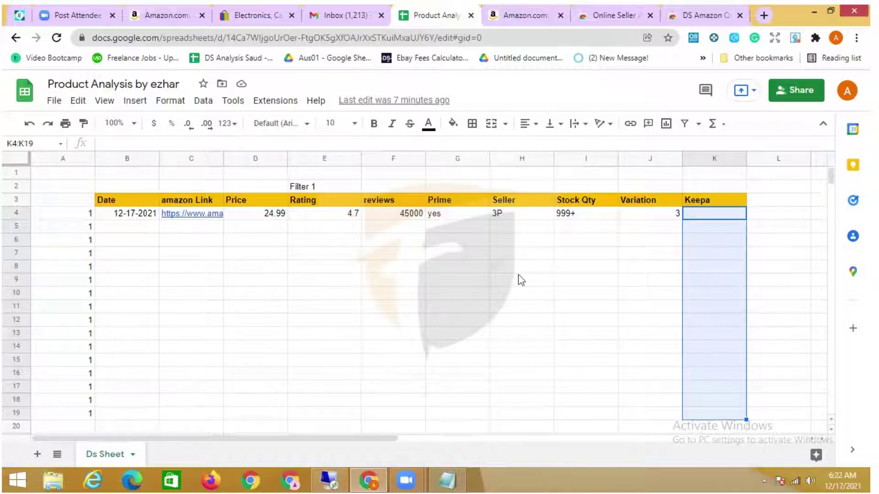
Check who ships and sells the Glad trash bags under the one-time purchase option and compare it with the Amazon price curve
left_click(504, 7)
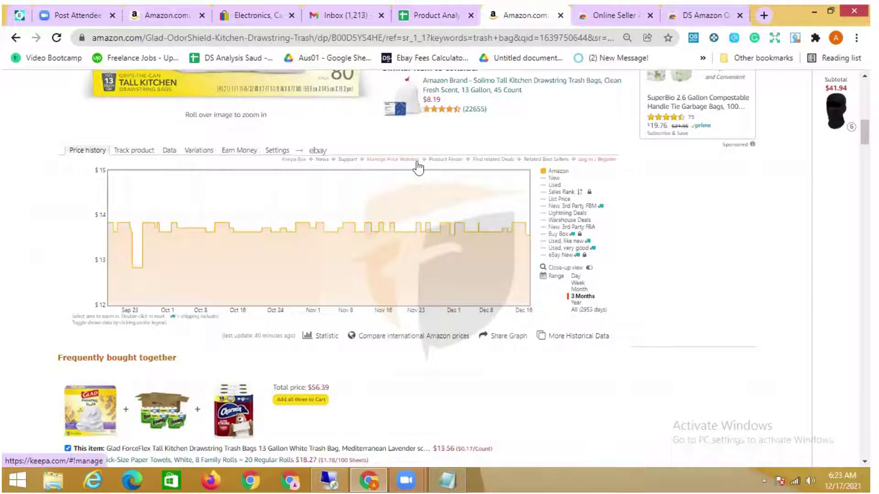
scroll(657, 202, "up", 4)
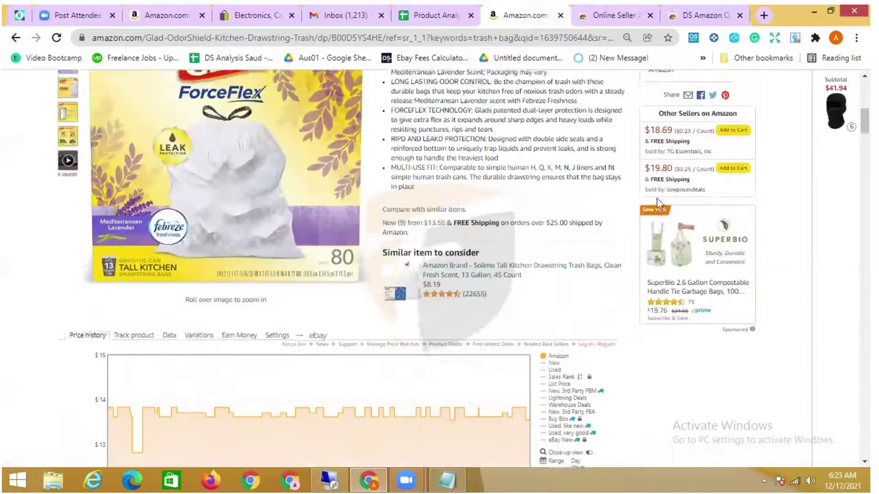
scroll(657, 201, "up", 8)
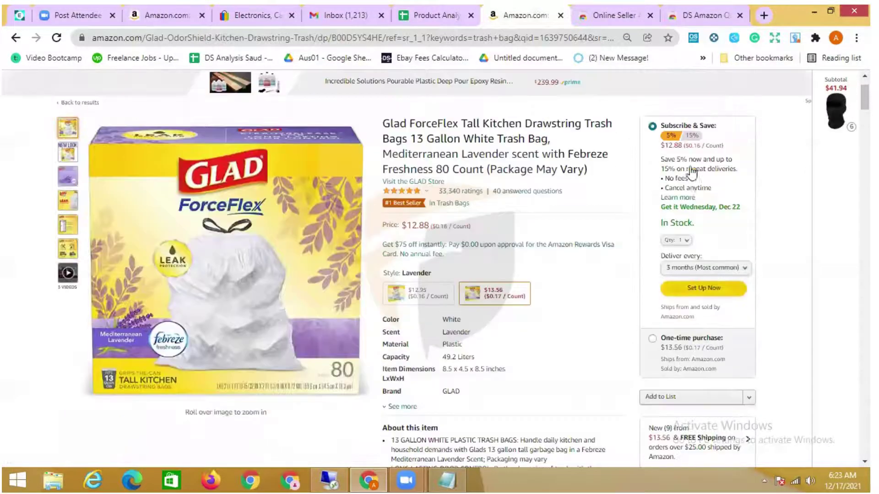
left_click(677, 341)
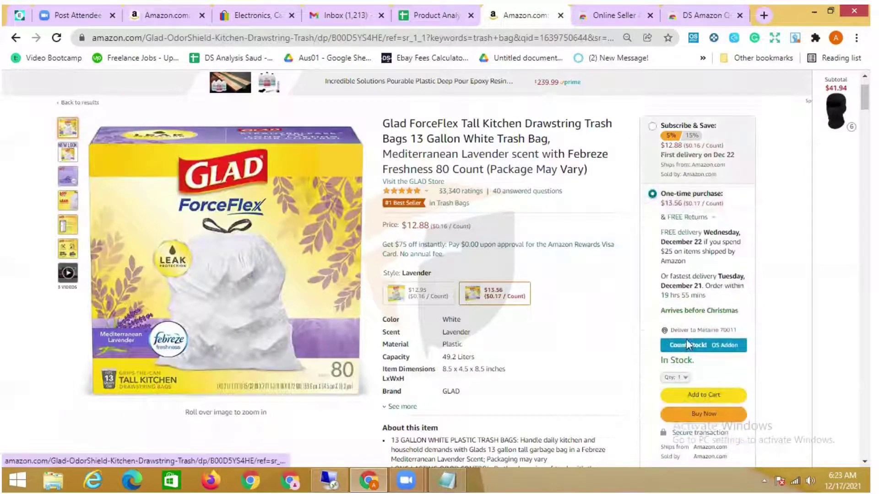
scroll(687, 344, "down", 3)
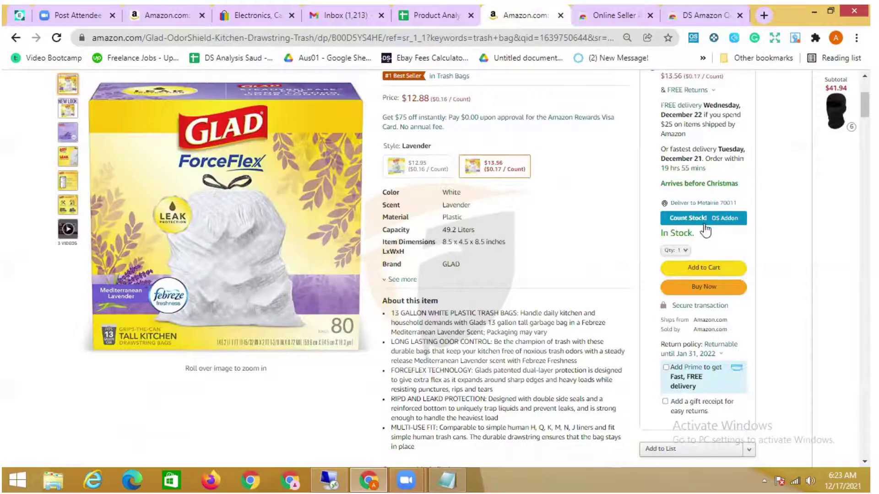
scroll(702, 247, "down", 4)
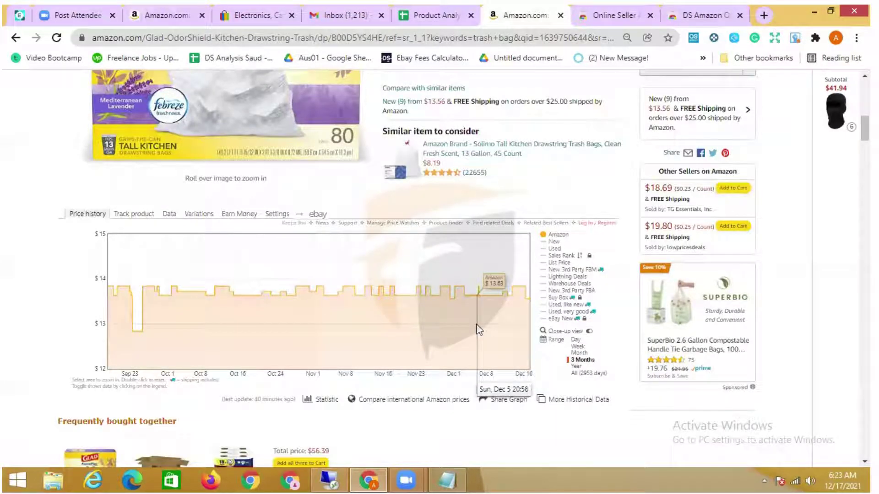
Check the Kizen thermometer's shipper and seller again and compare them with the one-month Keepa price graph
left_click(163, 12)
scroll(652, 284, "up", 4)
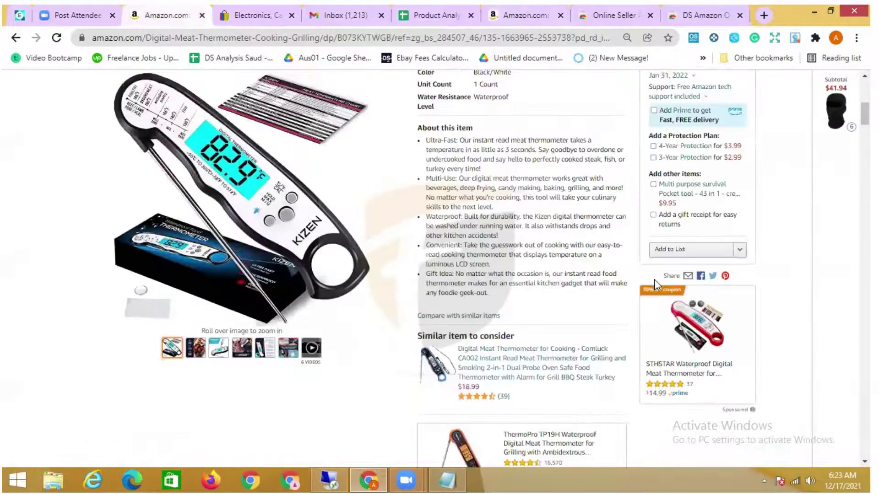
scroll(654, 279, "up", 4)
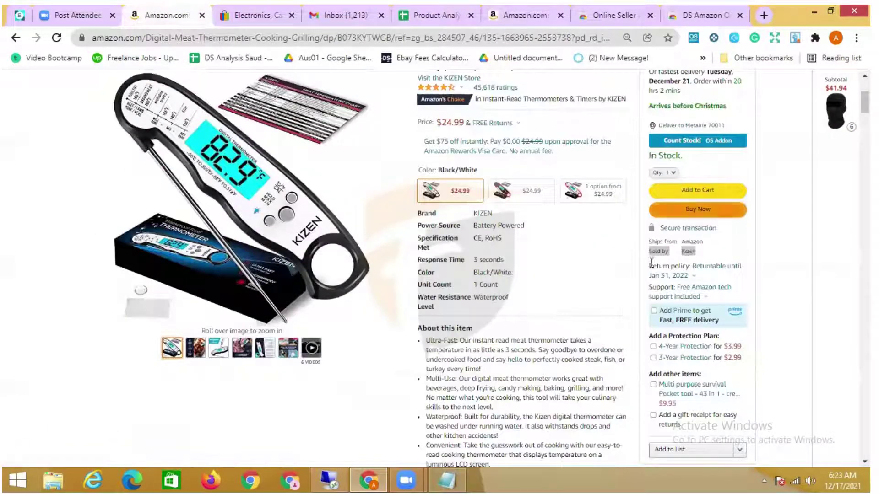
scroll(563, 306, "down", 5)
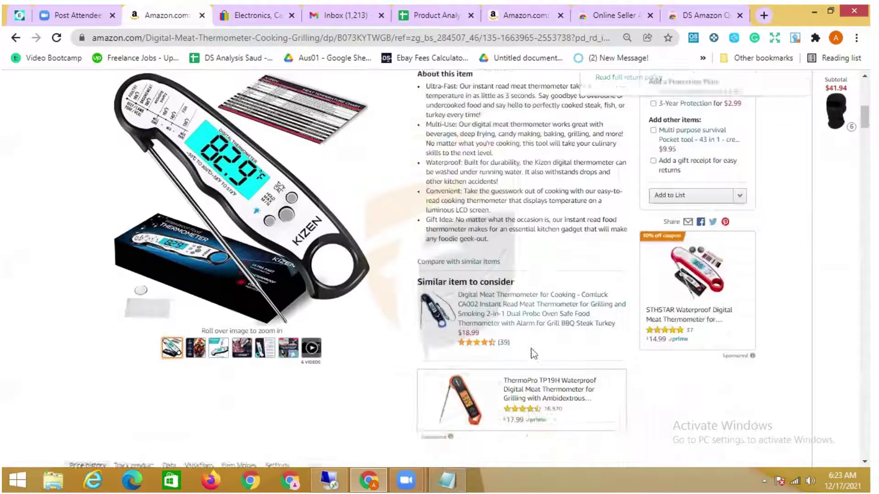
scroll(532, 352, "down", 5)
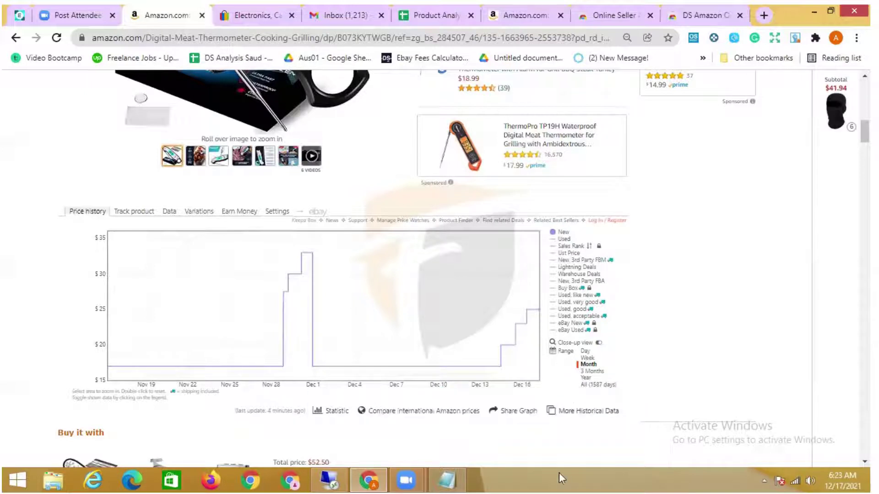
Switch to the Notepad notes and start a second numbered list below the research methods with "1. Keepa", keeping the unsaved file open
left_click(455, 473)
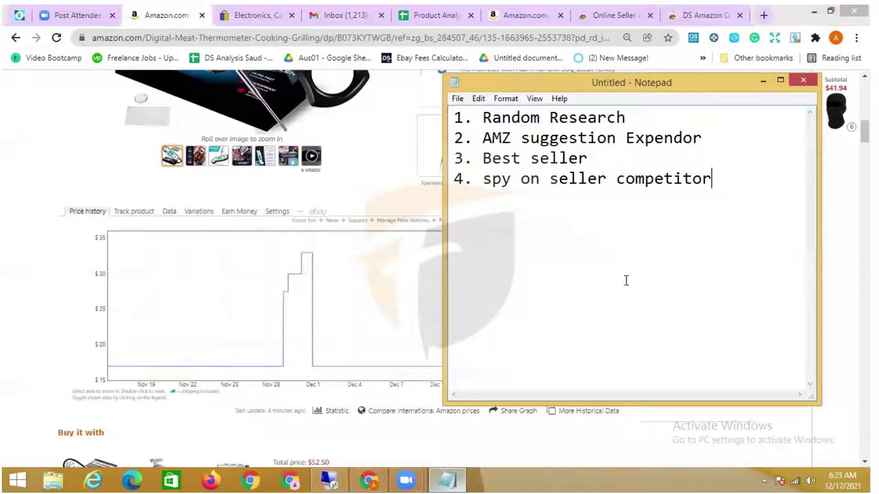
key("Return")
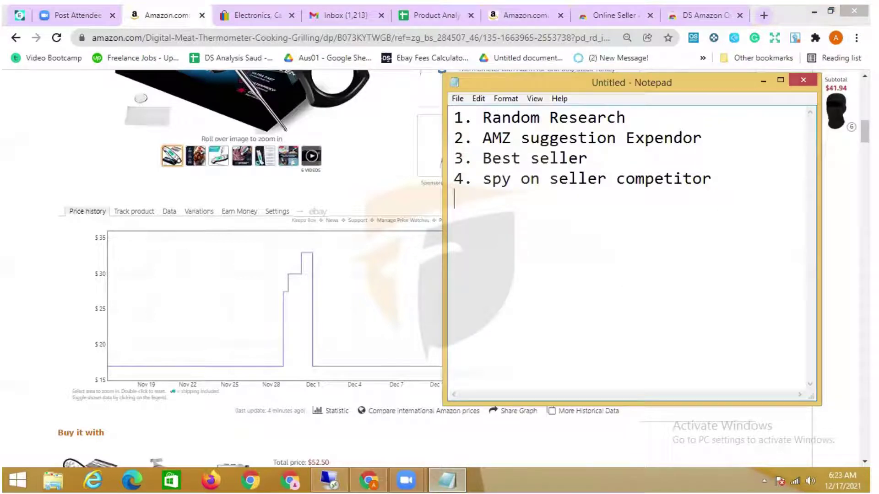
left_click(802, 84)
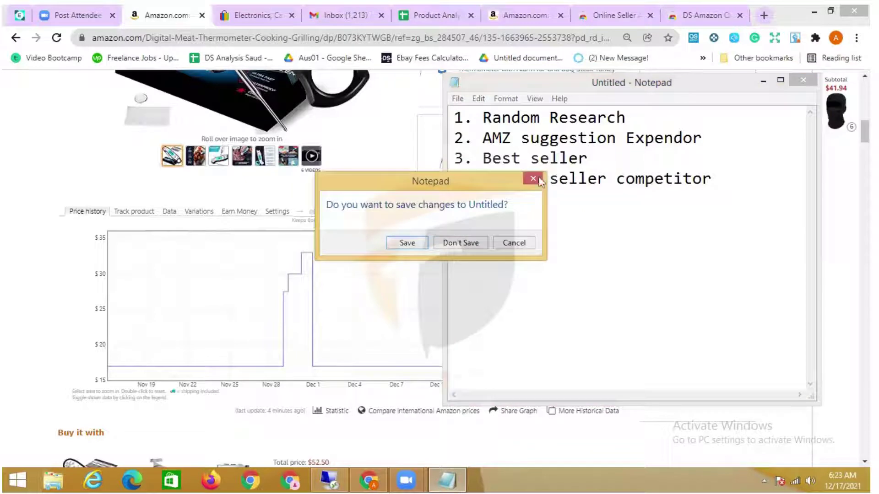
left_click(539, 180)
key("Return")
type("1")
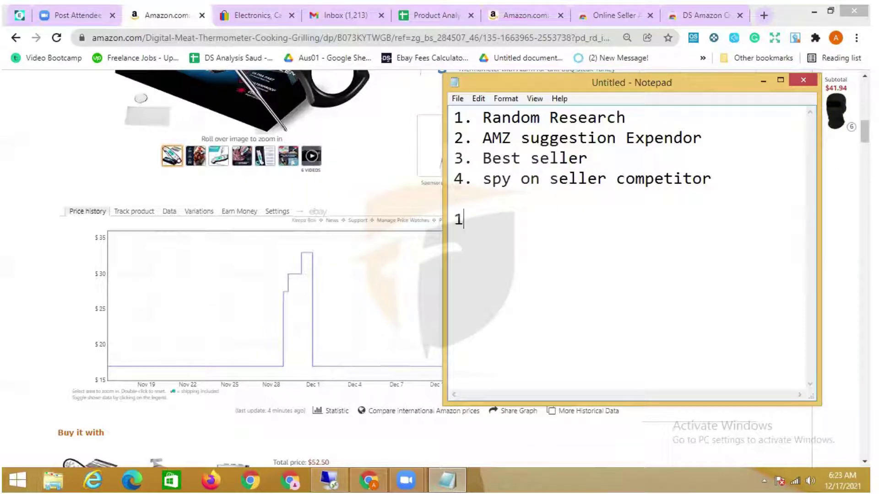
type(". Kee")
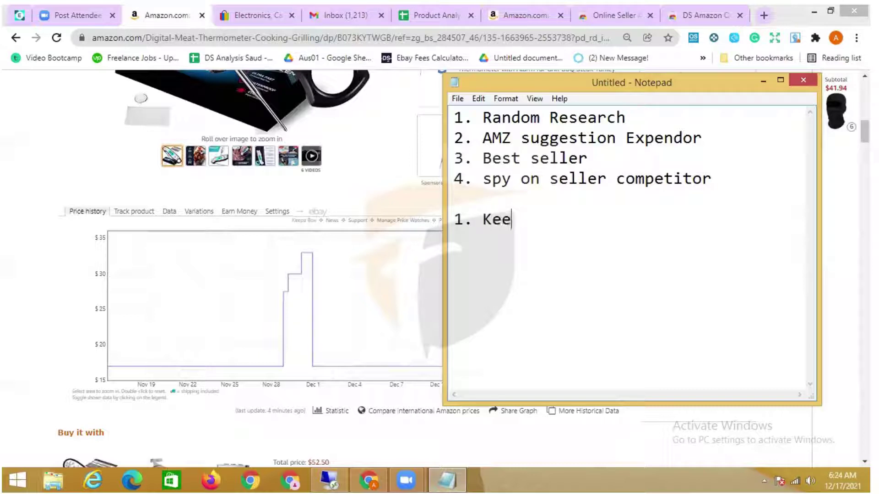
type("pa")
Add "2. DS amazon quick view" as the second item of the extensions list in the notes
key("Return")
type("2. D")
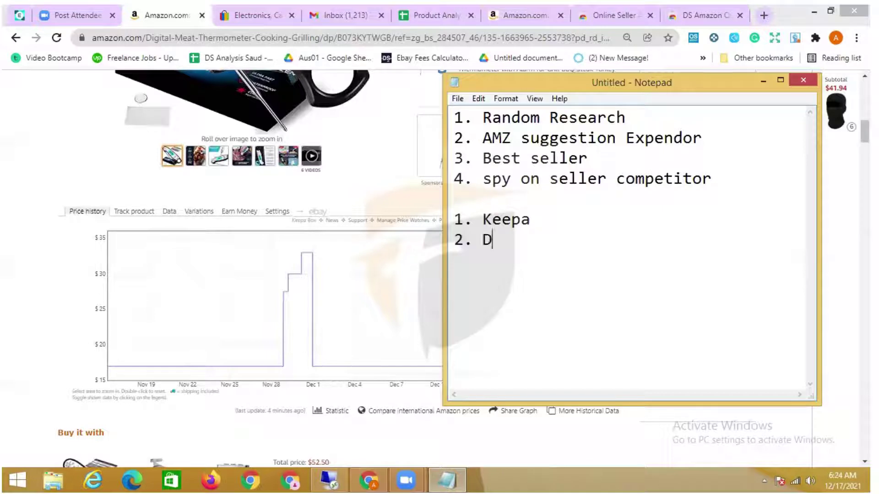
type("S a,")
key("BackSpace")
type("mazon ")
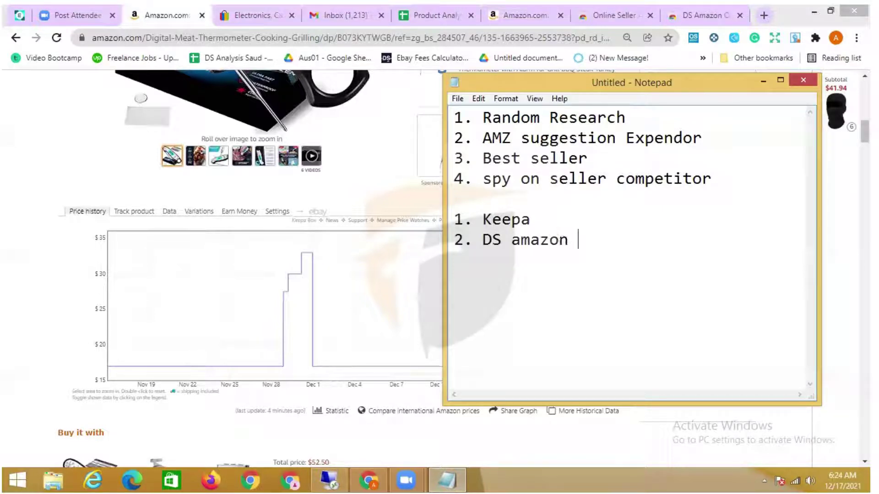
type("quick vie")
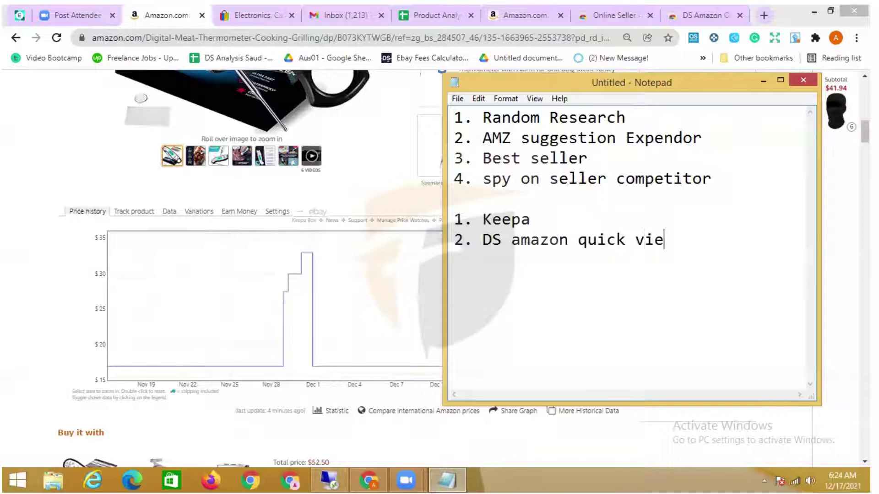
type("w")
Add "3. online seller addon" as the third extension, correcting the spelling of "addon"
key("Return")
type("3. onli")
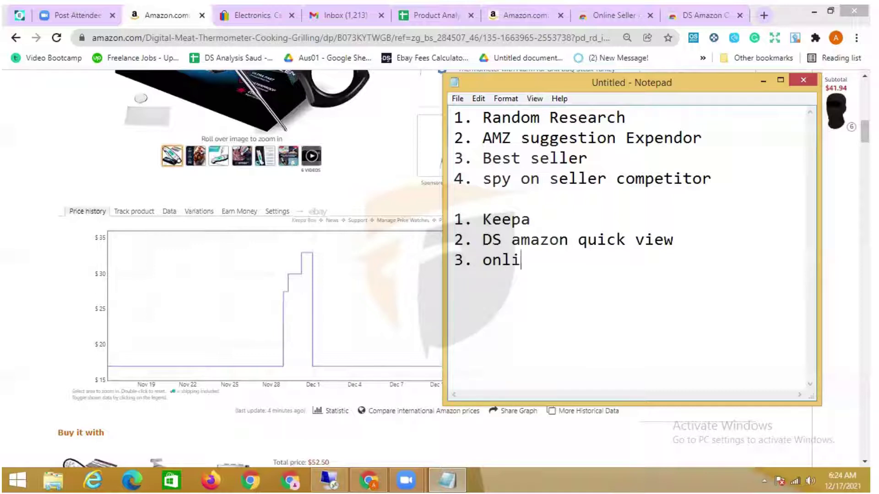
type("ne seller ad")
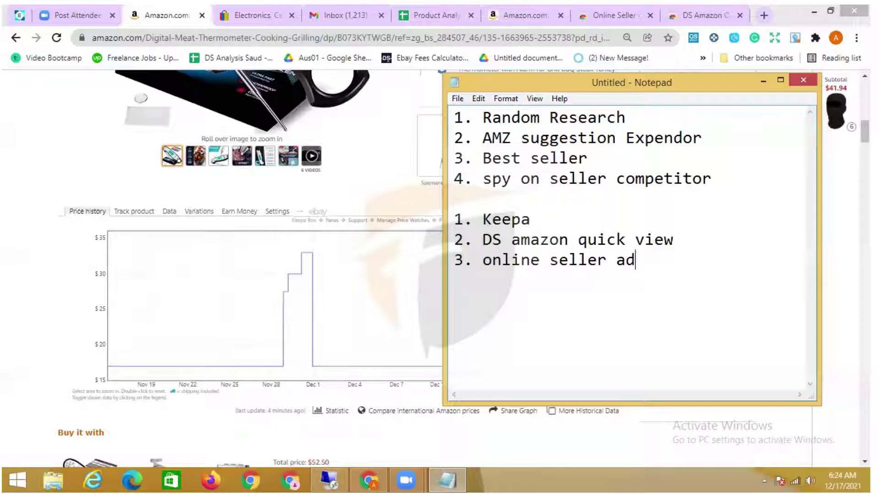
type("on")
key("Left")
key("Left")
key("Left")
type("d")
key("Right")
key("Right")
key("Right")
Add "AMz suggestion expendor" on a new line of the extensions list and number it 4
key("Return")
type("3. AM")
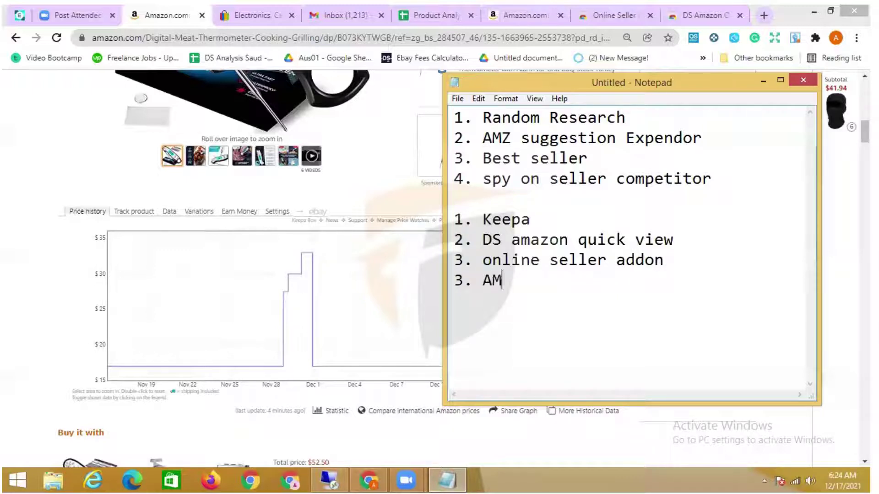
type("z sugg")
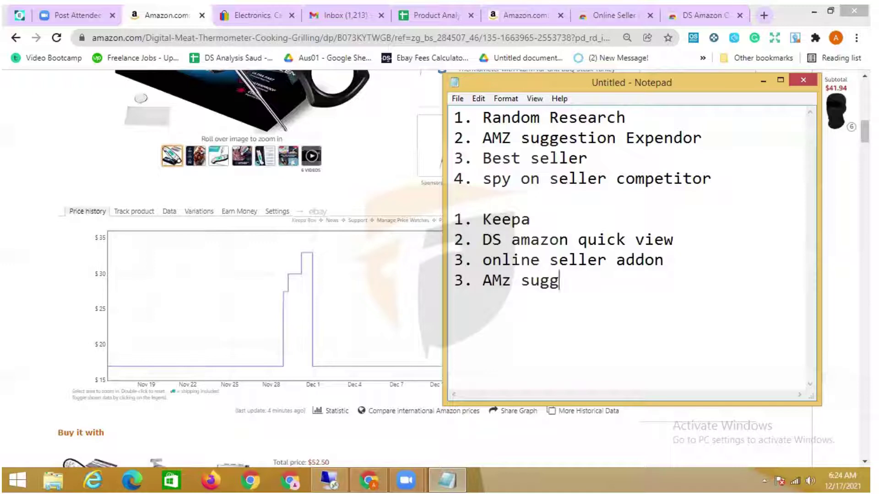
type("estion e")
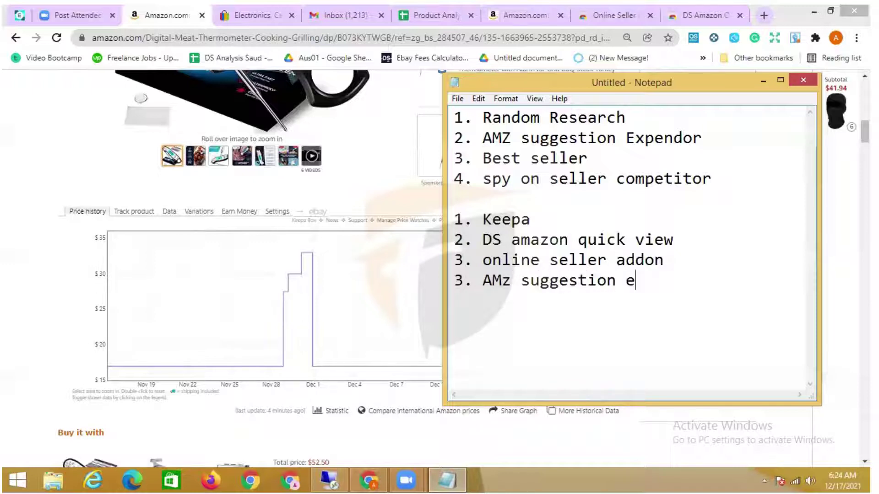
type("xpendor")
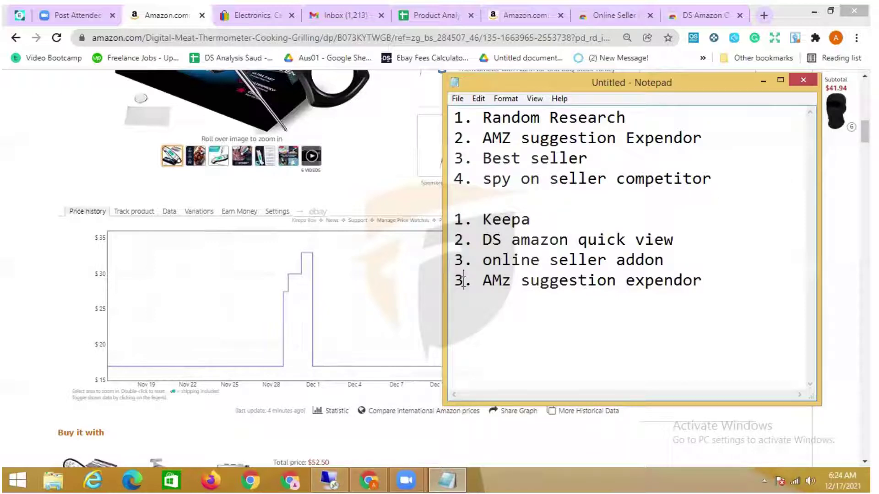
left_click(464, 280)
key("BackSpace")
type("4")
Highlight the four listed extensions and minimize the Notepad window without saving or closing the notes
left_click_drag(704, 280, 456, 223)
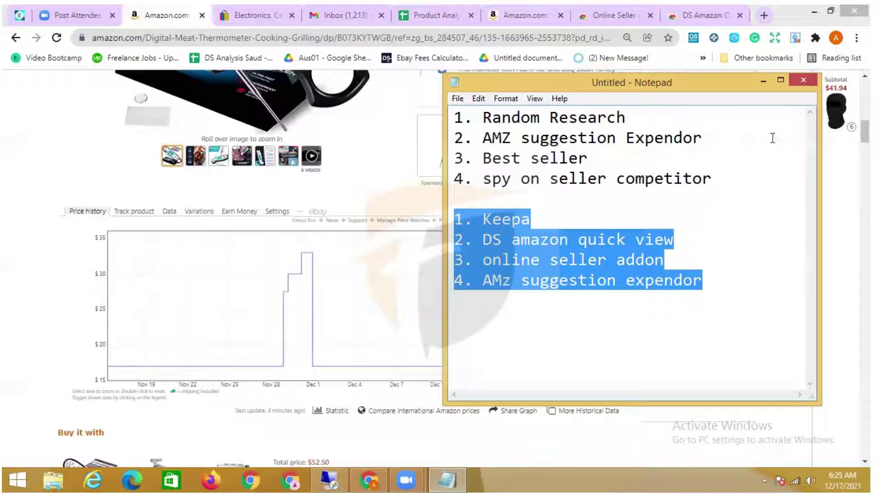
left_click(803, 81)
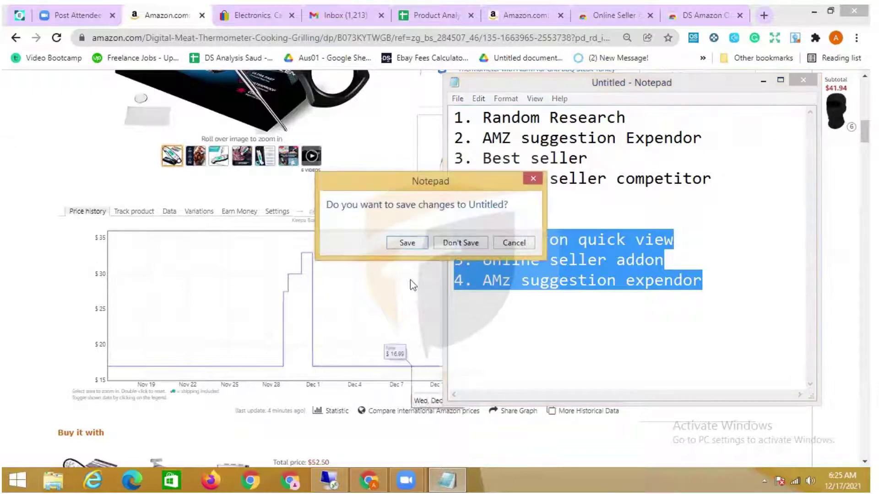
left_click(531, 178)
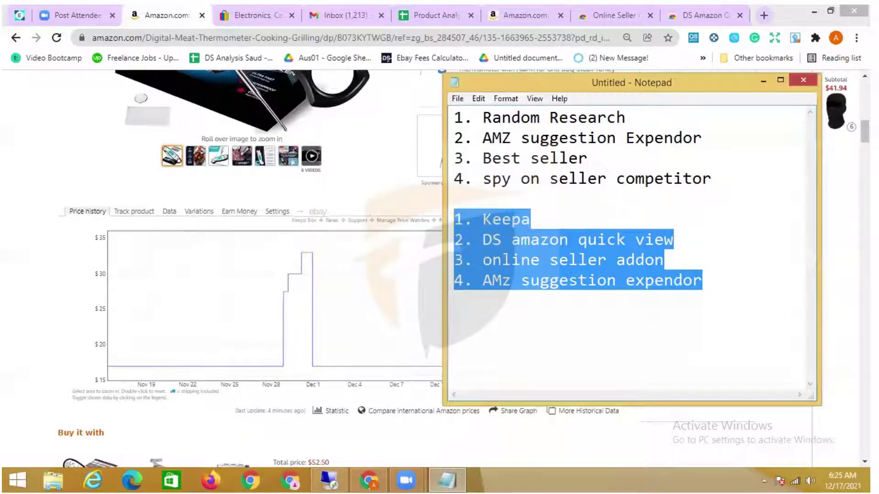
left_click(803, 81)
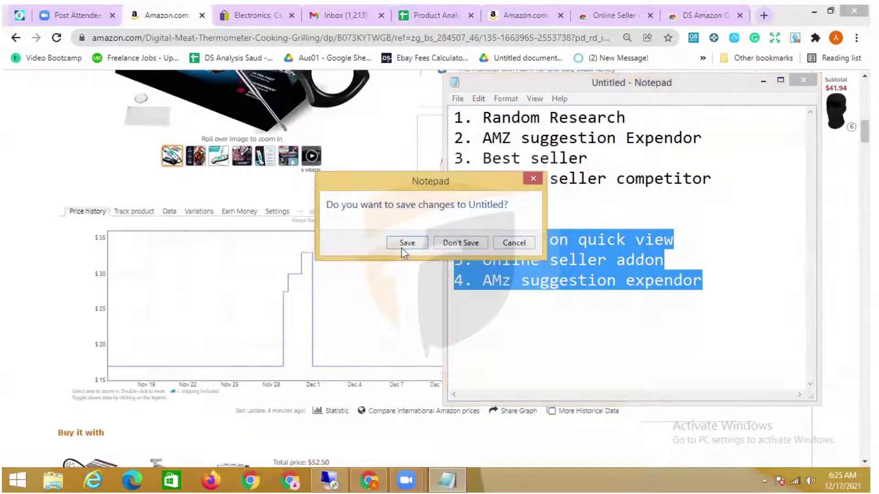
key("Escape")
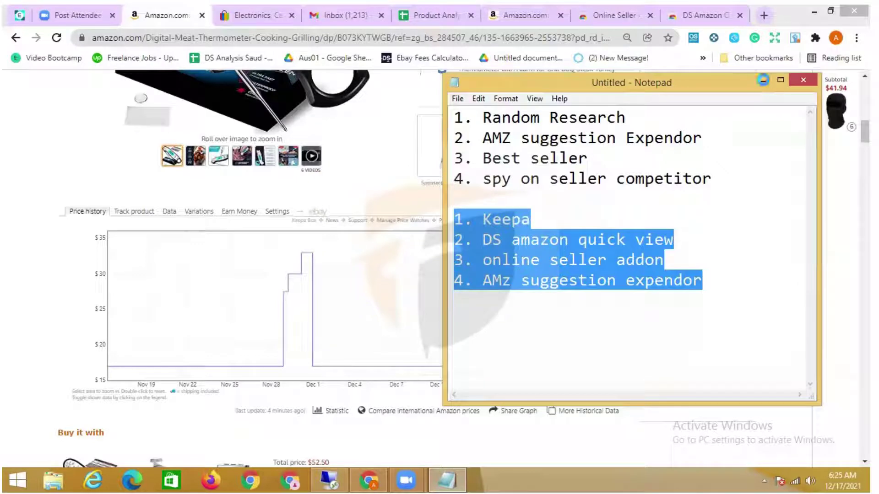
key("ctrl+s")
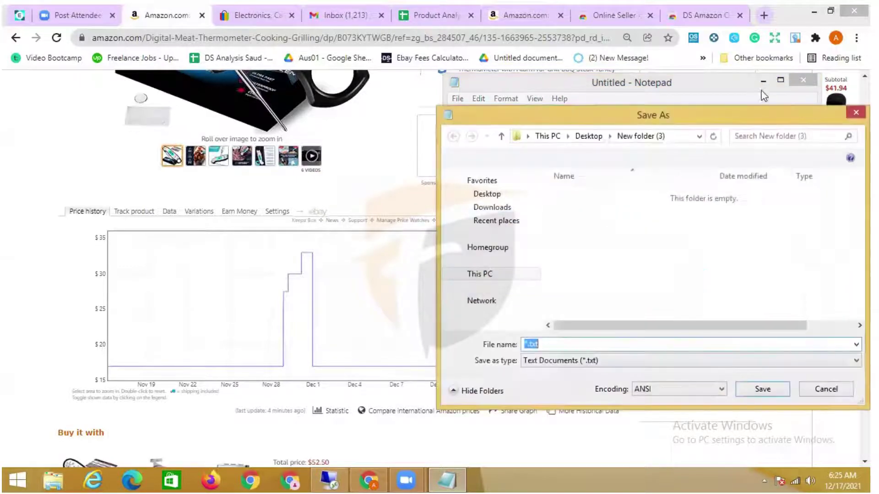
key("Escape")
left_click(763, 81)
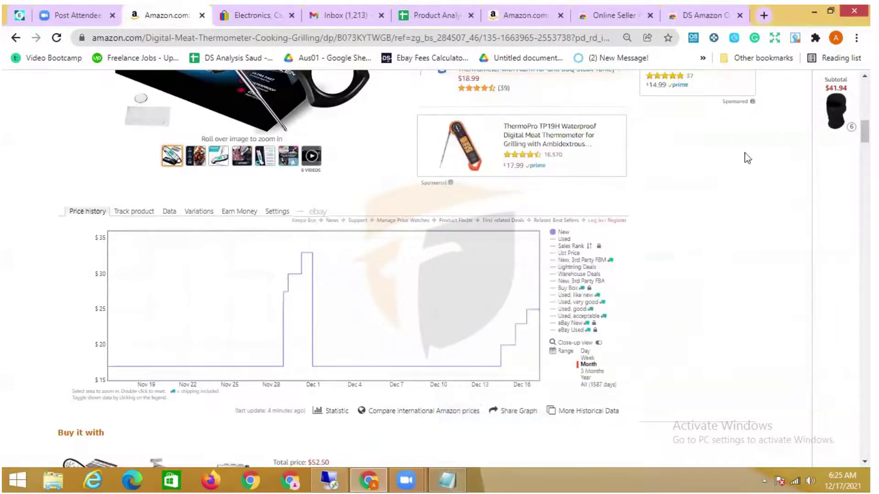
Review the Kizen thermometer's price, delivery dates, shipper, seller and return policy on its Amazon page
scroll(732, 178, "up", 4)
scroll(723, 185, "up", 8)
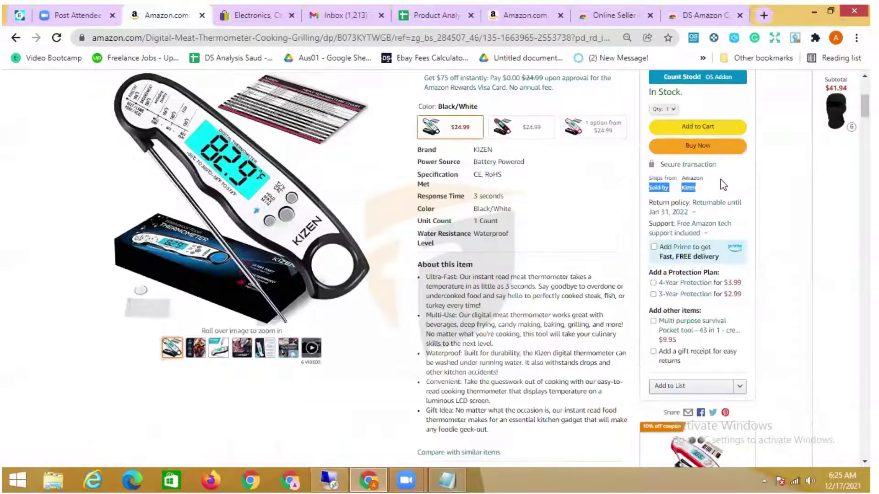
scroll(723, 185, "up", 2)
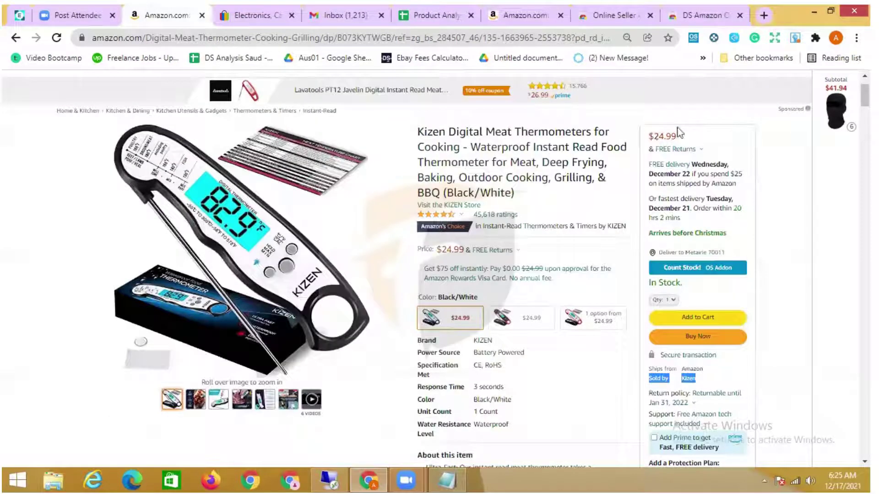
scroll(723, 396, "down", 3)
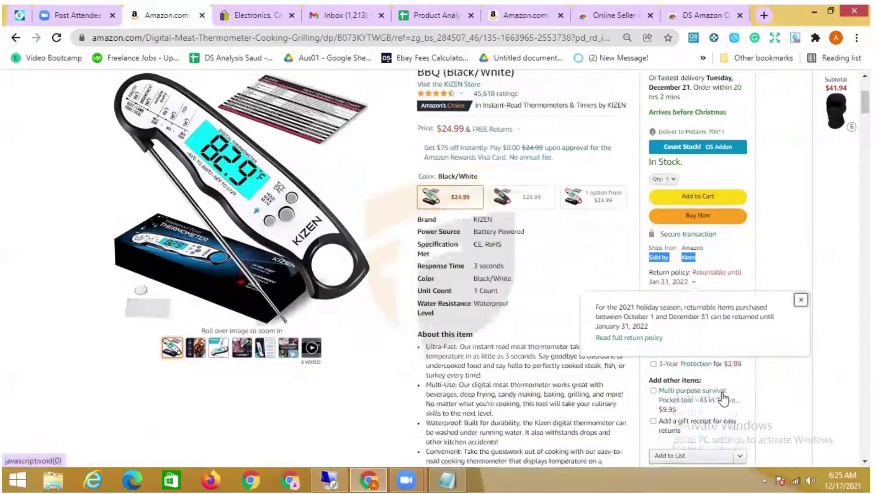
scroll(622, 177, "up", 3)
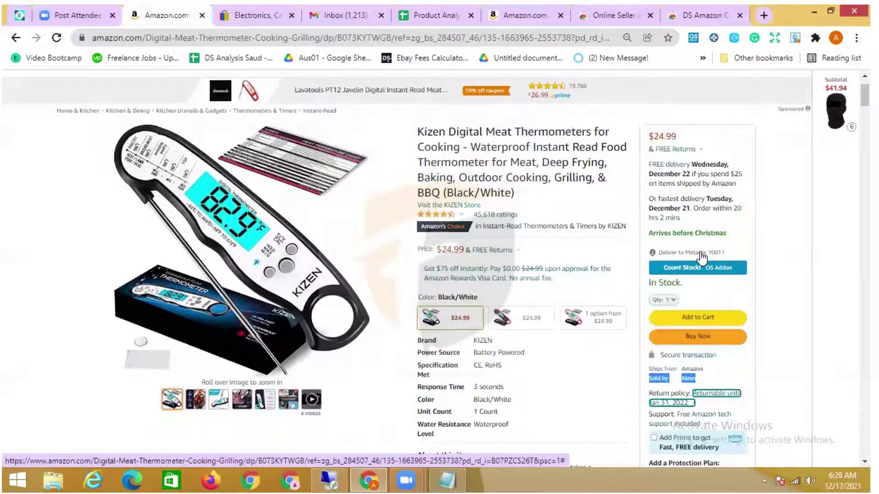
left_click(808, 273)
scroll(807, 273, "down", 4)
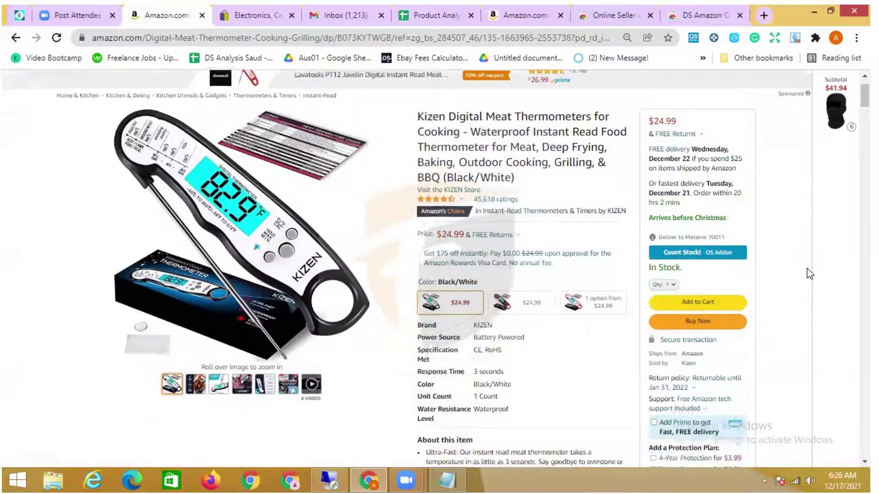
scroll(809, 273, "down", 3)
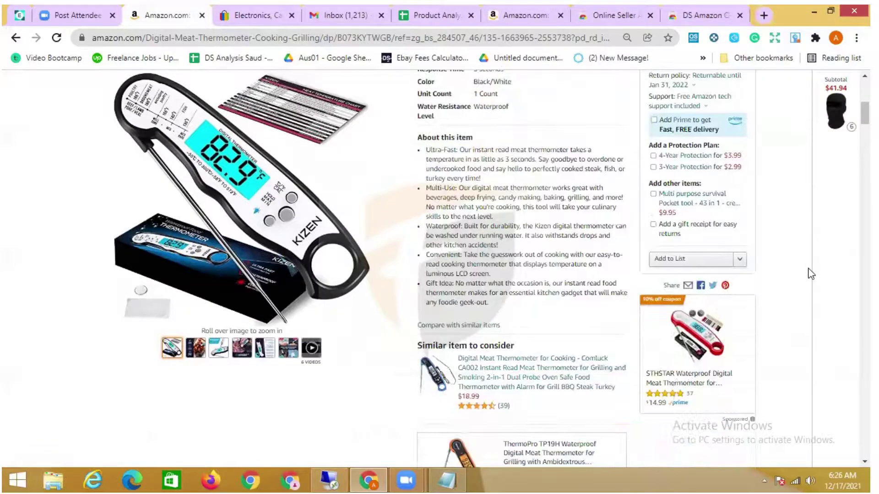
scroll(810, 274, "up", 5)
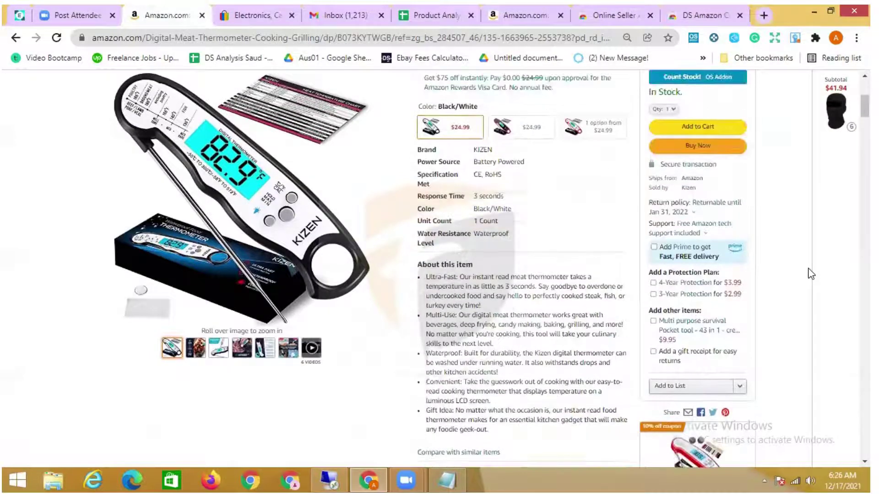
scroll(810, 274, "up", 1)
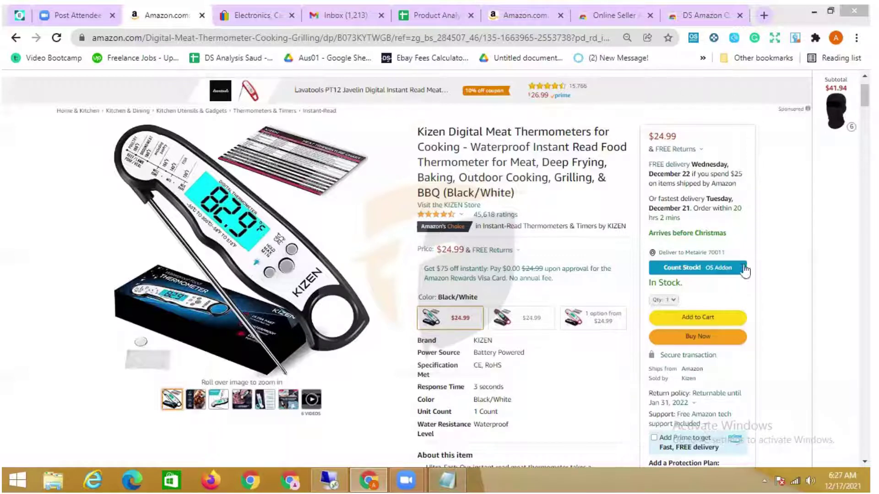
Switch to the Glad trash bags page and compare the prices, delivery dates and ratings of all other sellers' offers
left_click(526, 15)
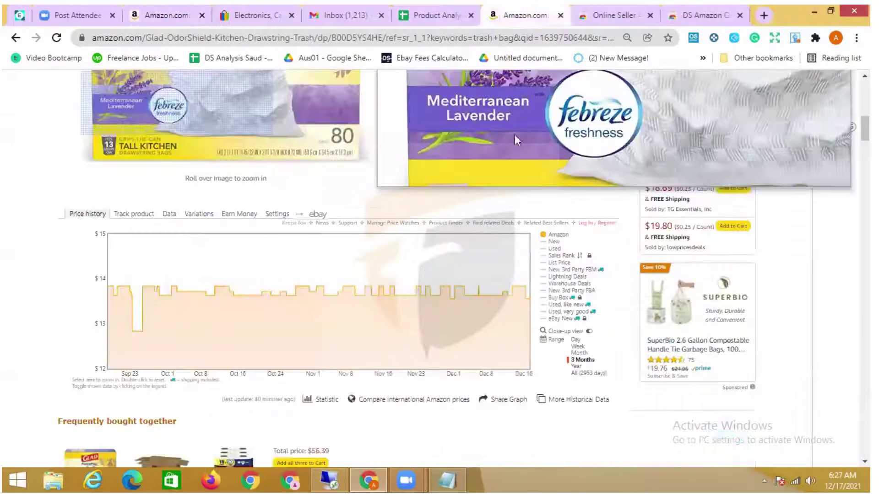
scroll(828, 267, "up", 2)
scroll(827, 268, "up", 3)
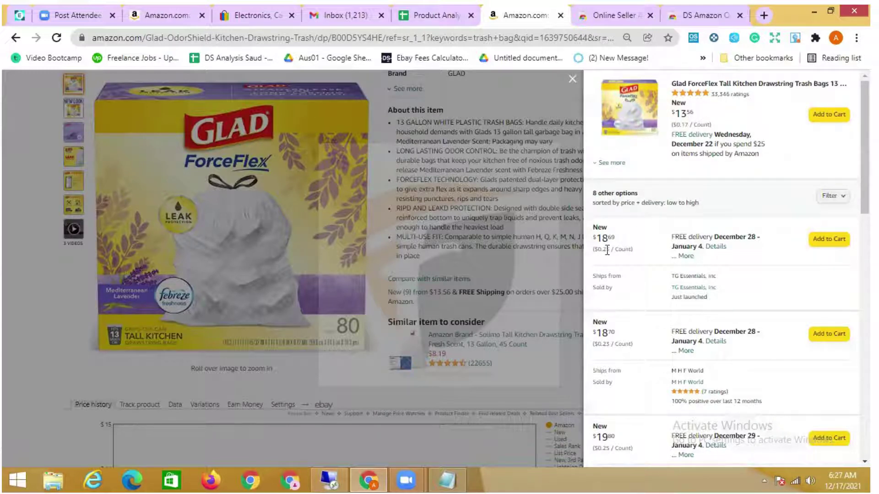
scroll(628, 433, "down", 7)
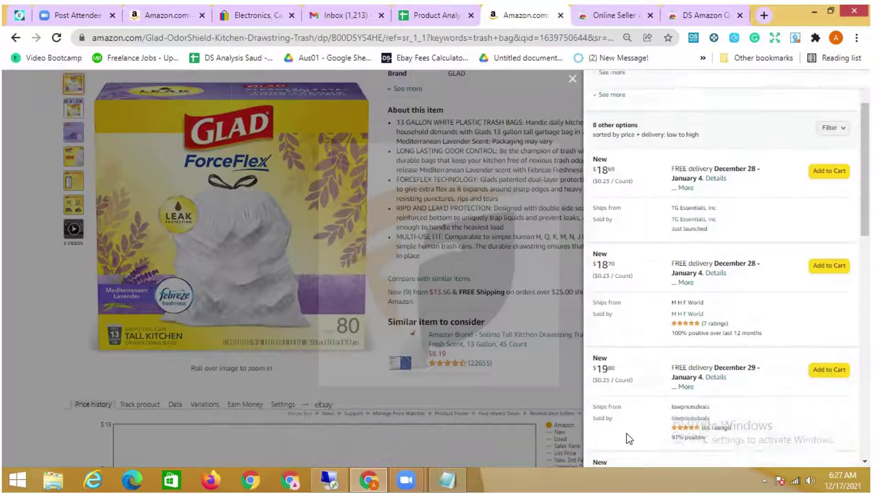
scroll(605, 379, "down", 2)
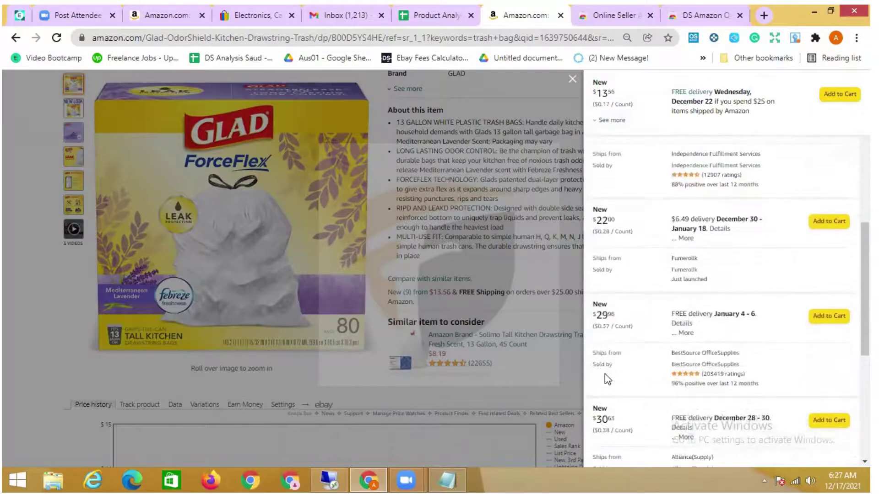
scroll(606, 376, "up", 10)
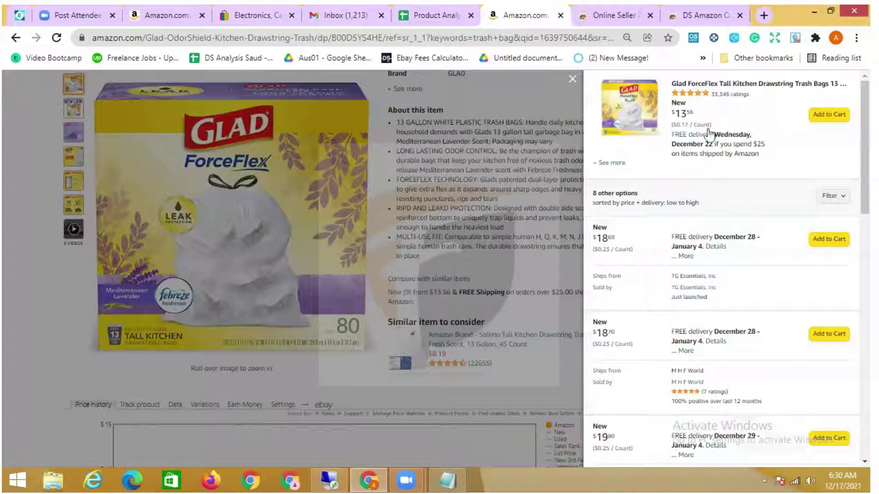
scroll(692, 147, "down", 1)
scroll(730, 127, "down", 15)
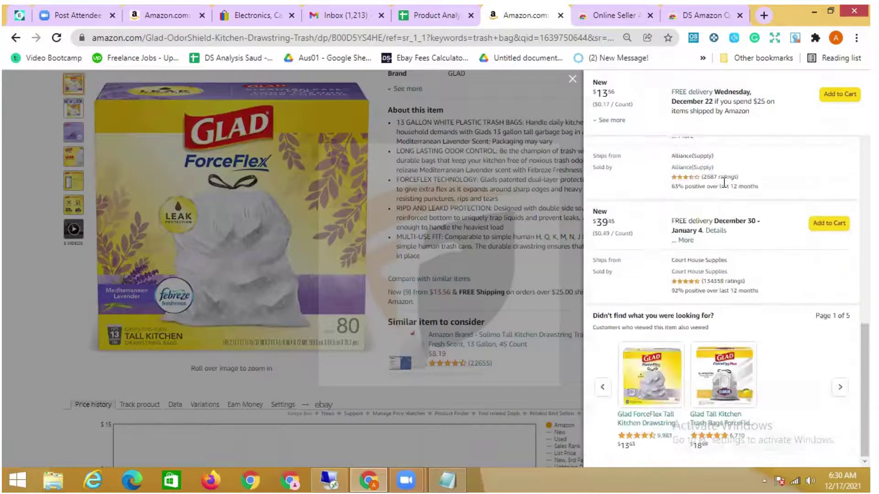
scroll(724, 182, "up", 15)
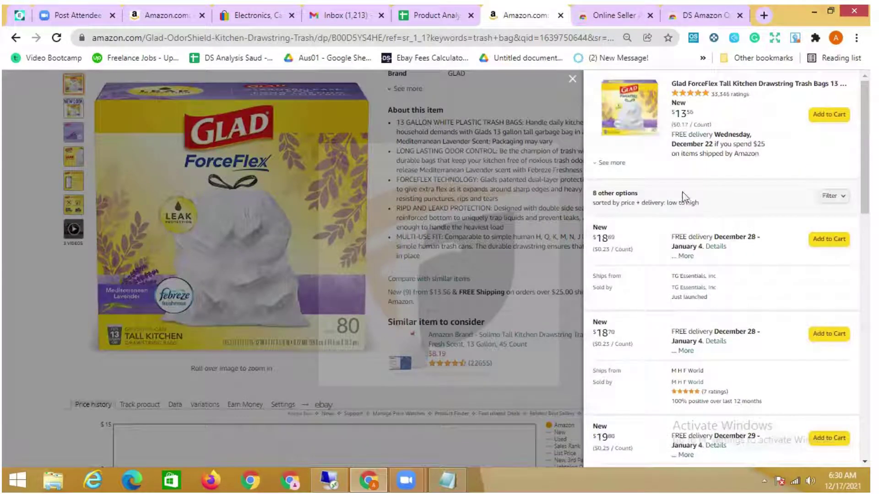
Close the other sellers' offers and examine the Glad trash bags' one-time purchase price, delivery and seller details
left_click(572, 79)
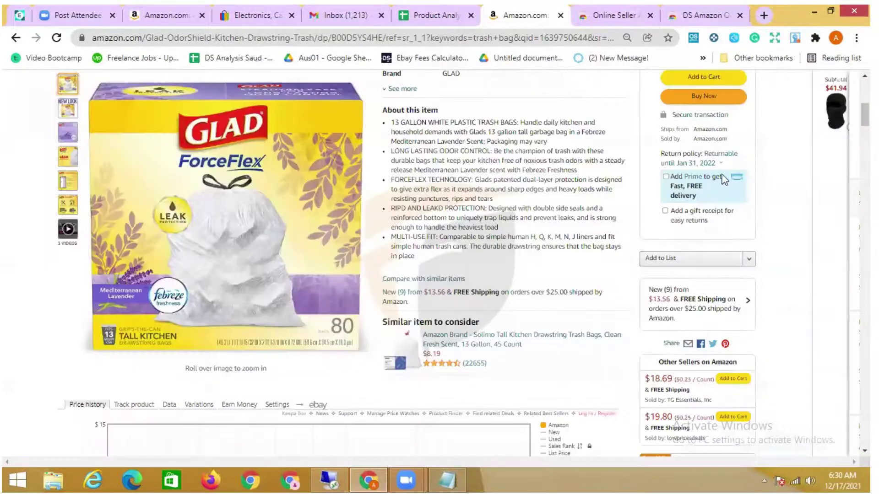
scroll(721, 178, "up", 5)
scroll(671, 158, "up", 3)
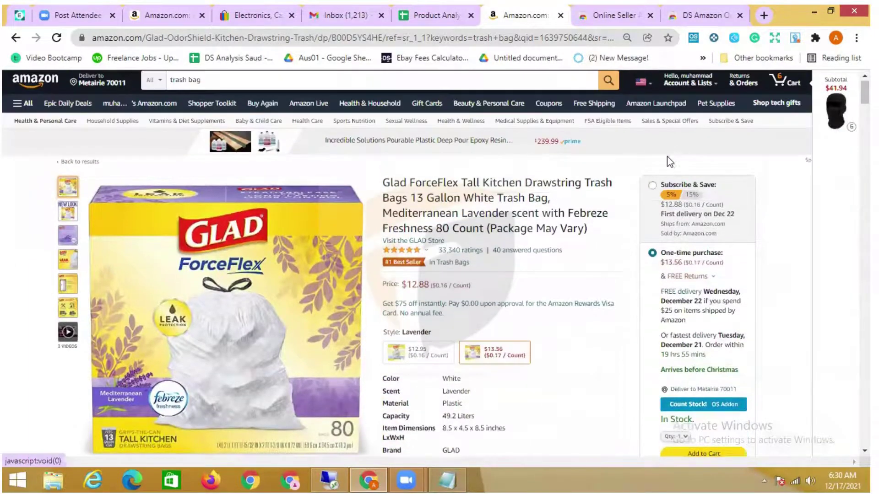
scroll(685, 277, "down", 1)
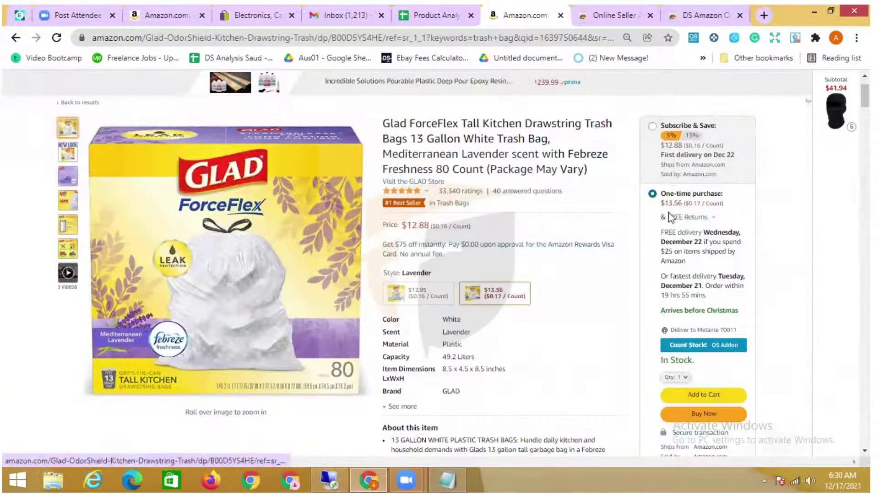
scroll(675, 220, "down", 1)
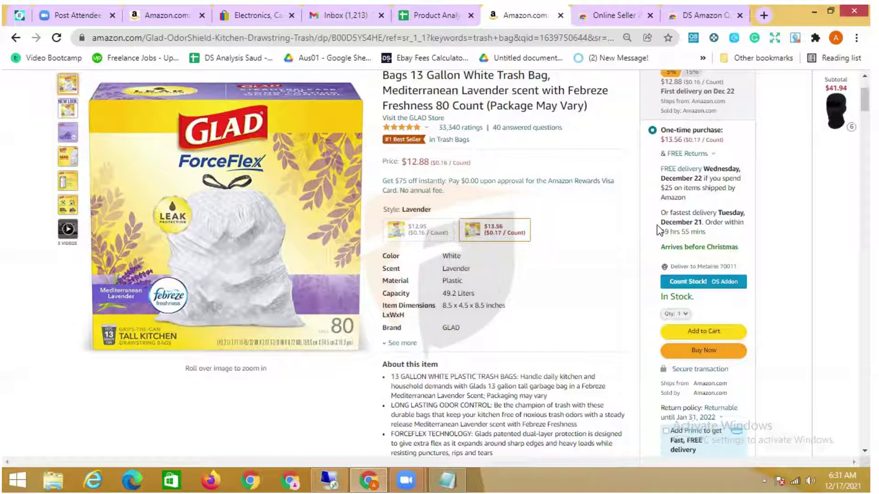
Look through the Glad trash bags' description, product images and product details, and highlight the rank number in Health & Household
scroll(486, 347, "down", 5)
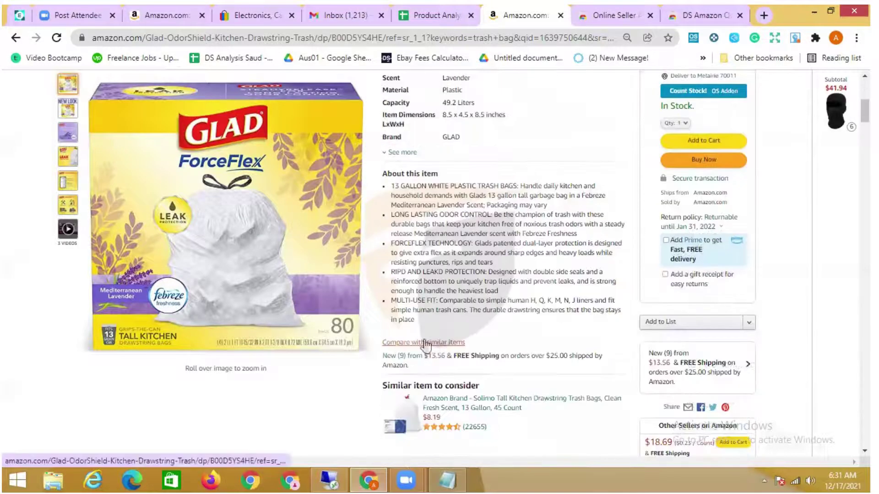
scroll(364, 317, "down", 5)
scroll(367, 321, "up", 5)
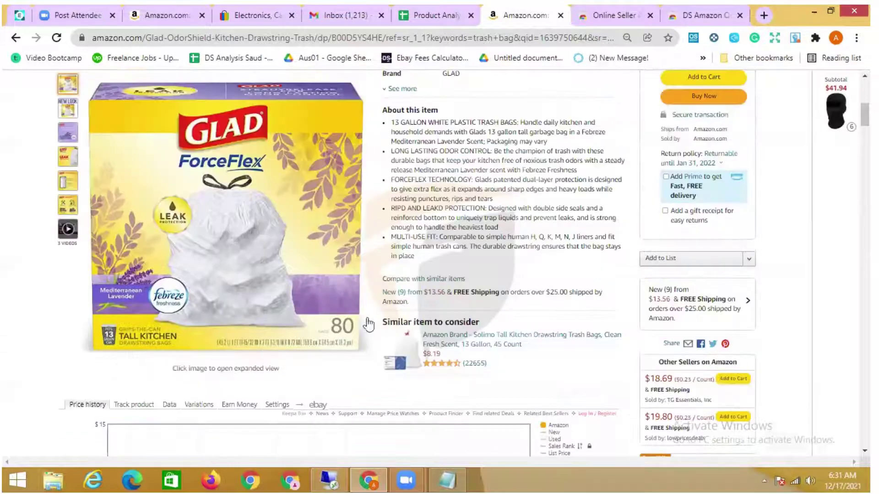
mouse_move(369, 325)
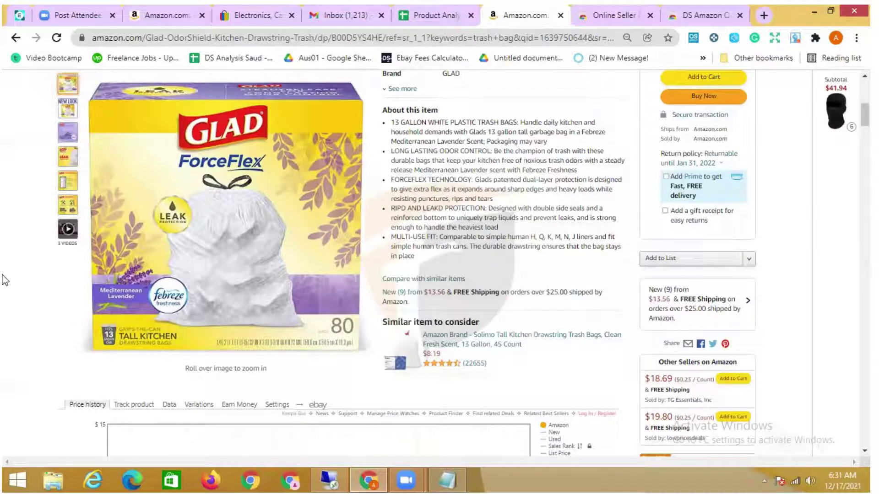
mouse_move(68, 204)
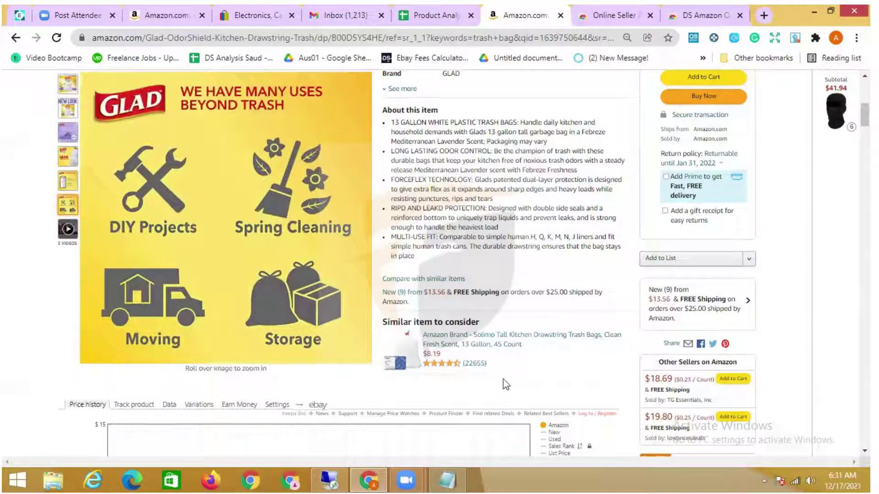
scroll(503, 379, "down", 15)
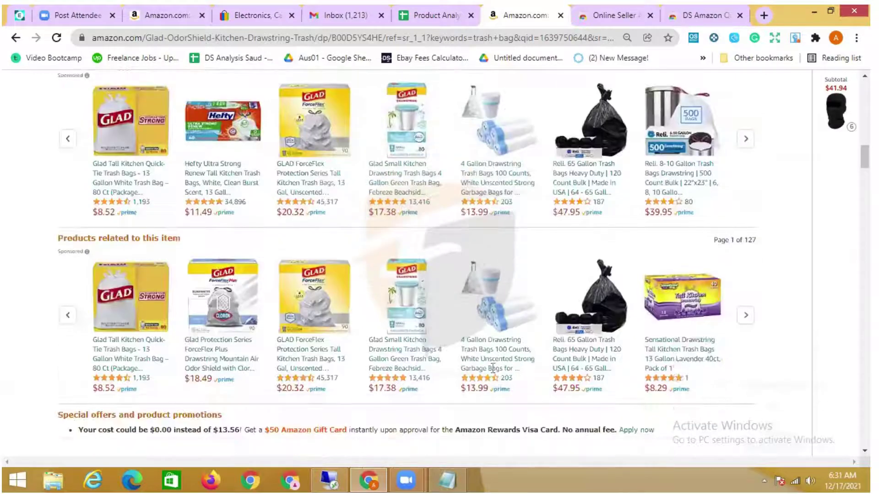
scroll(493, 368, "down", 10)
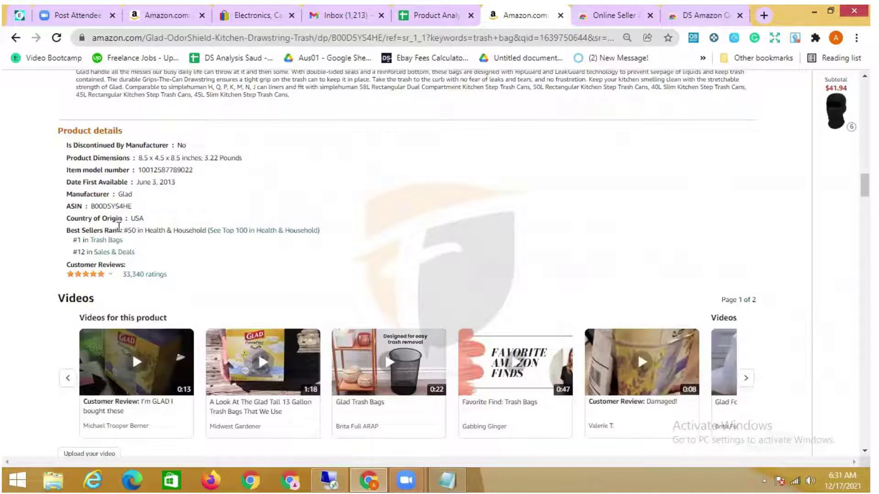
left_click_drag(128, 230, 136, 230)
Replace the DS Amazon Quick View page with Google, search for "jungle scout/estimator" and open Jungle Scout's Amazon Sales Estimator form
left_click(696, 16)
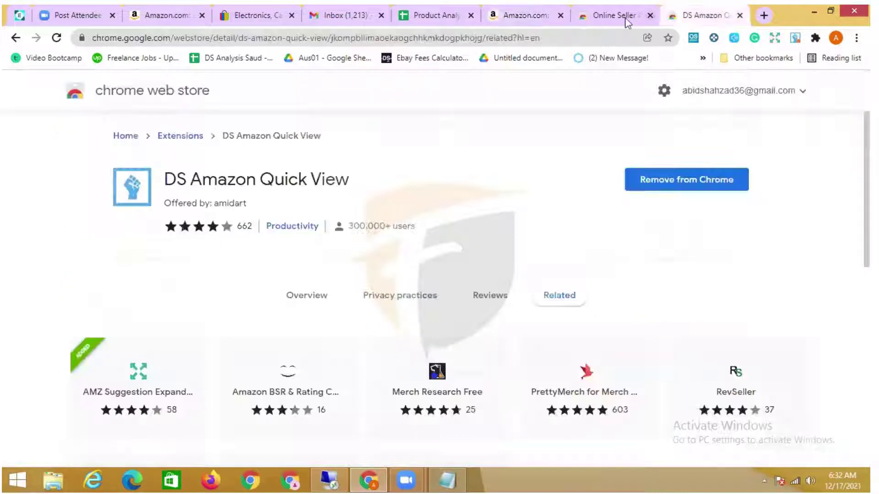
left_click(458, 39)
type("goog")
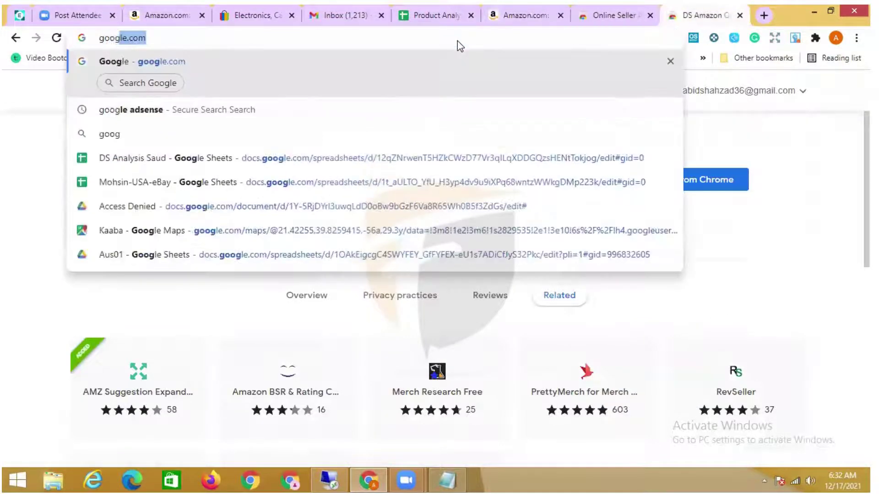
key("Return")
left_click(419, 206)
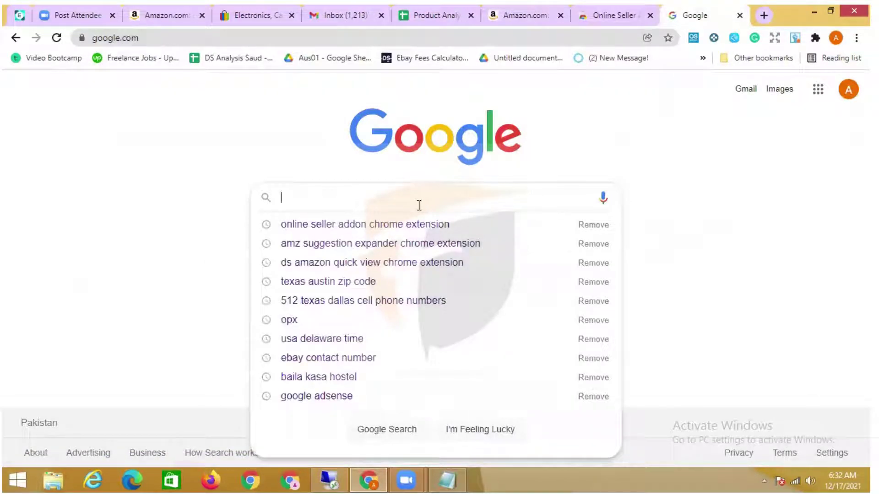
type("jungle")
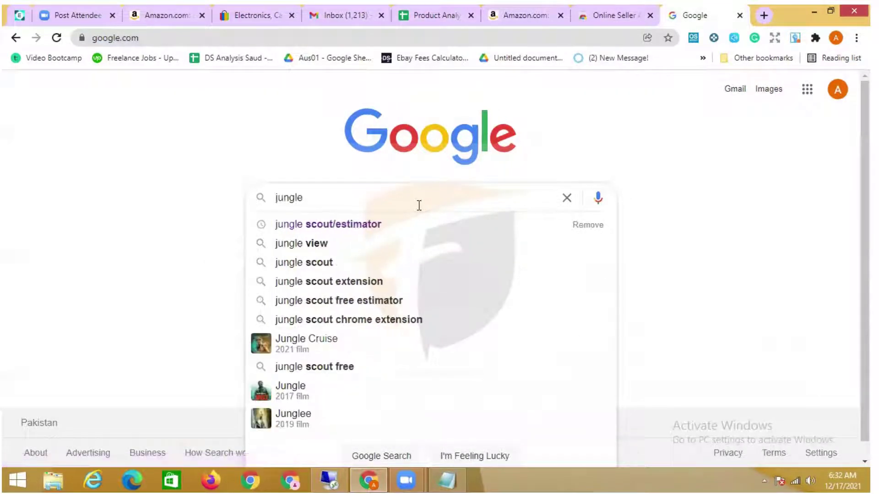
key("Down")
key("Return")
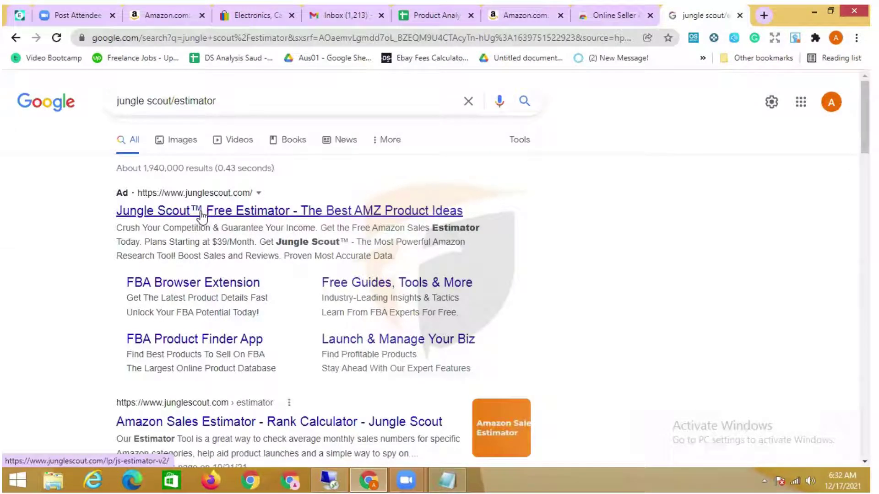
left_click(245, 421)
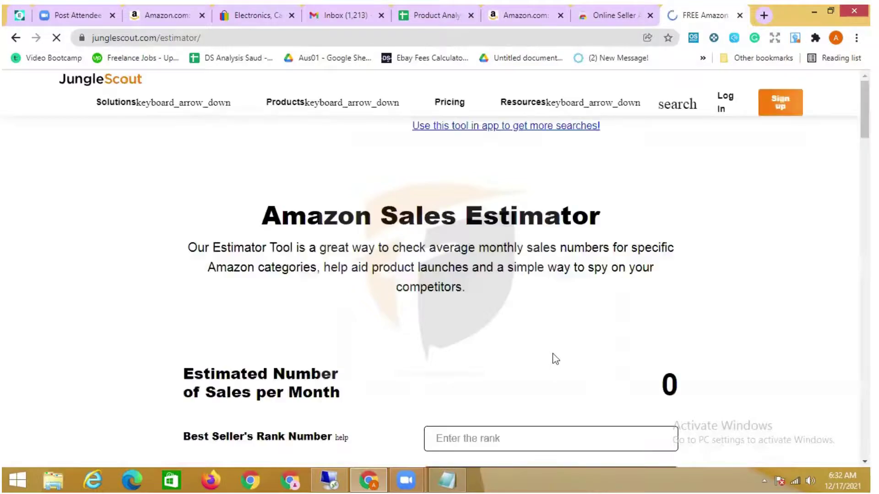
scroll(540, 343, "down", 3)
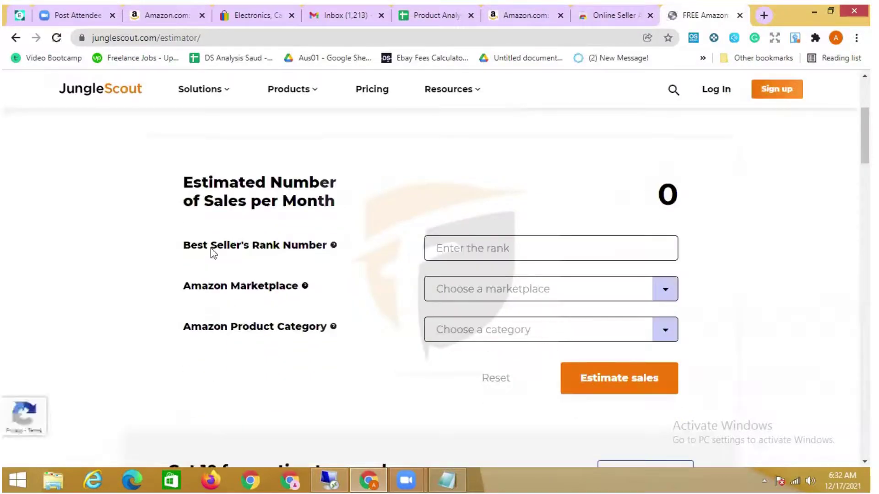
Recheck the best sellers rank on the Glad trash bags page and enter 50 as the rank in the sales estimator
left_click(252, 15)
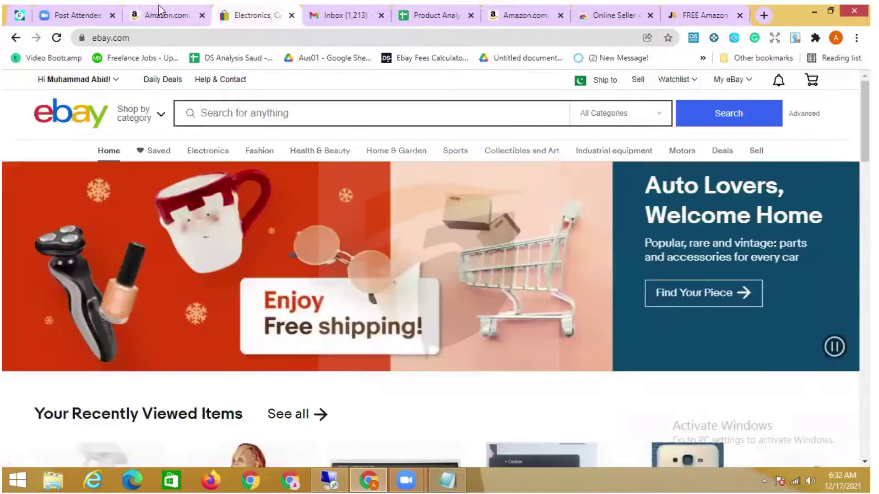
left_click(160, 15)
left_click(514, 15)
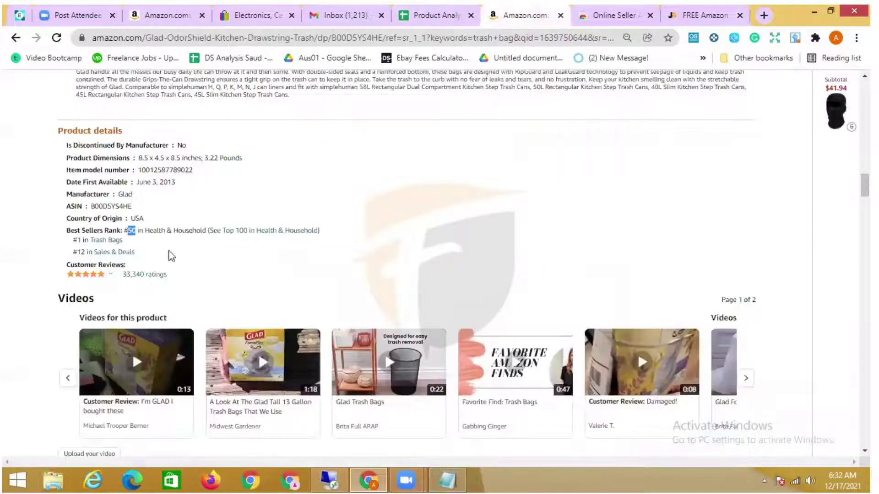
left_click(680, 13)
left_click(506, 249)
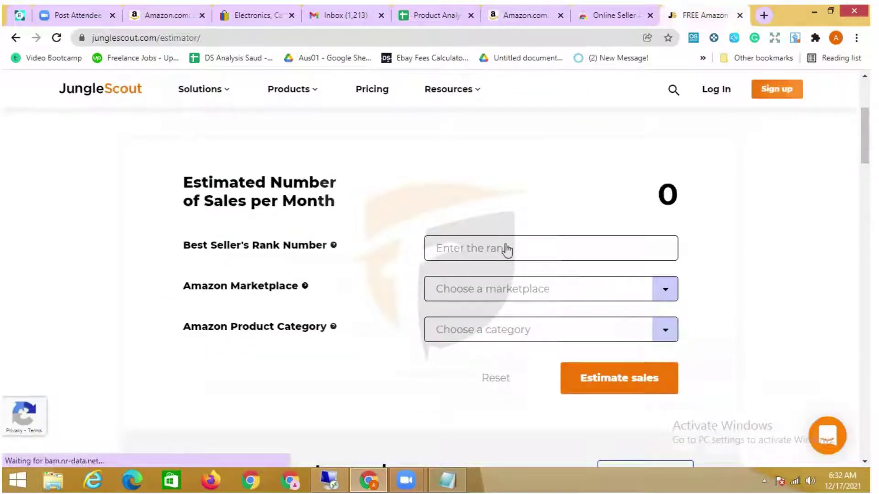
type("50")
Estimate the monthly sales for the United States of America marketplace and the Health & Household category, and highlight "Sales" in the result heading
left_click(535, 294)
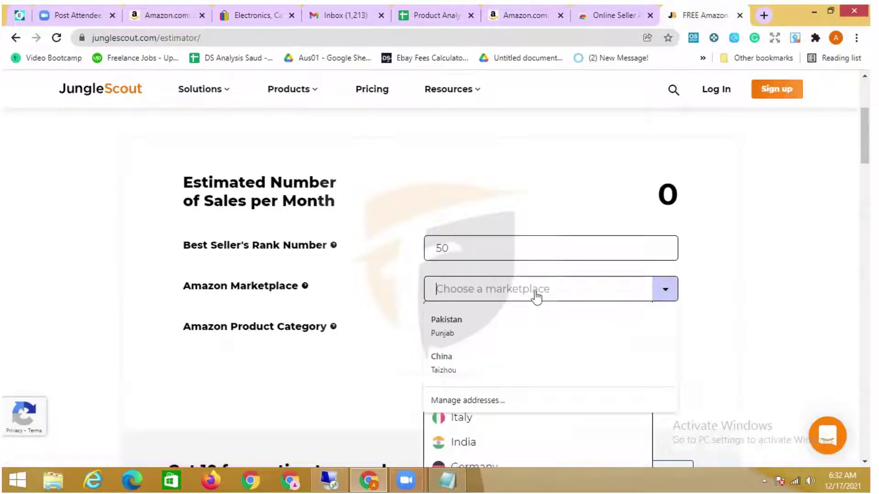
type("un")
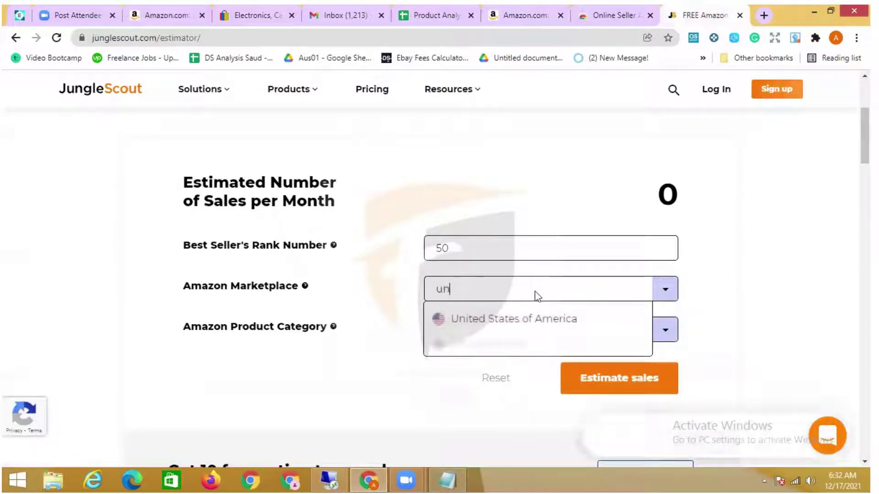
left_click(525, 326)
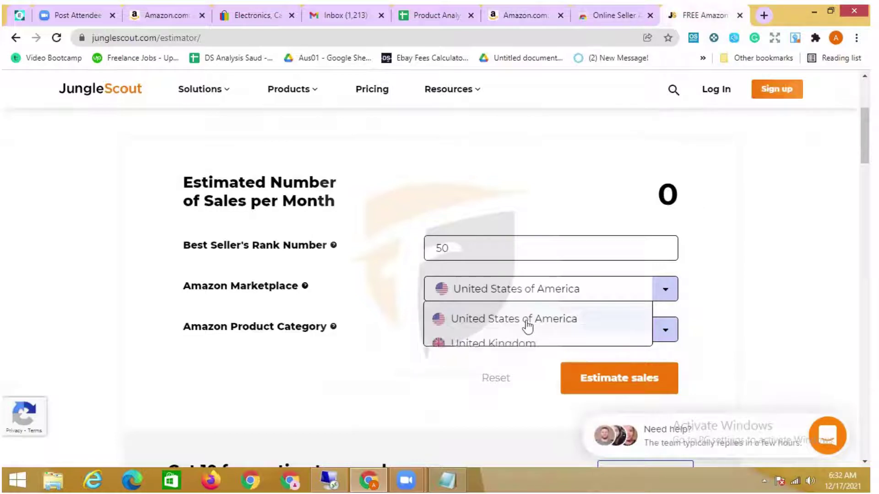
left_click(528, 330)
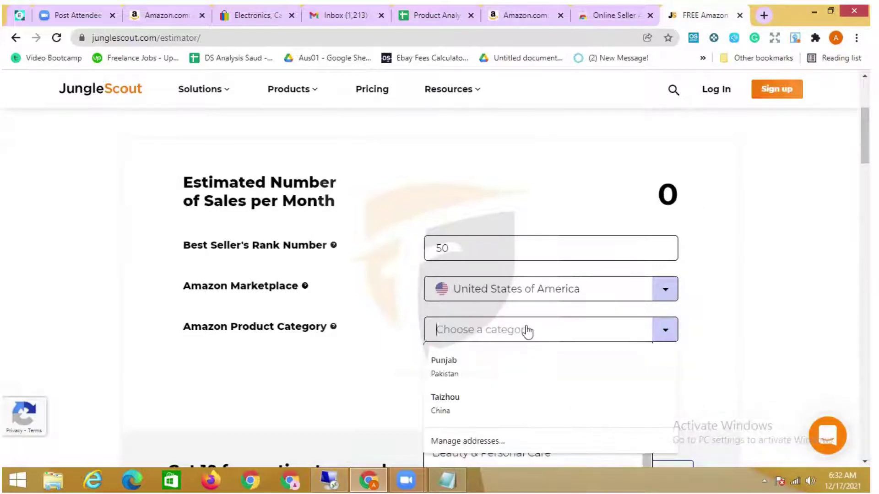
type("ho")
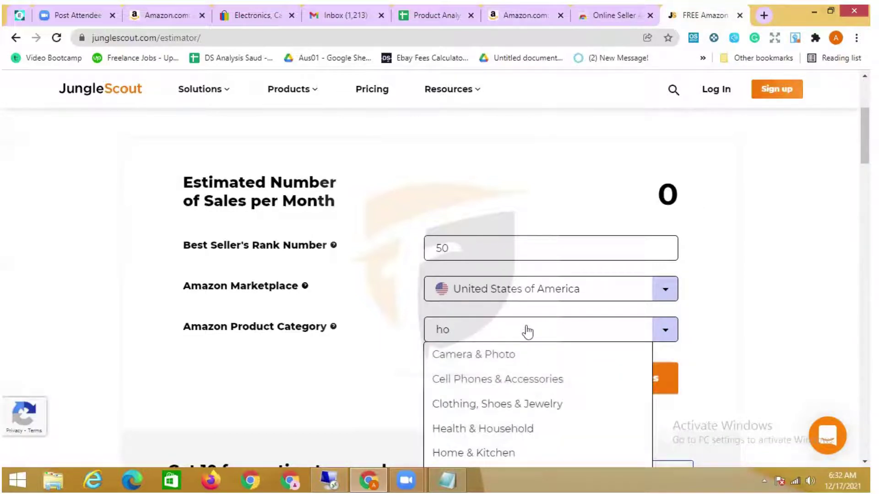
left_click(514, 428)
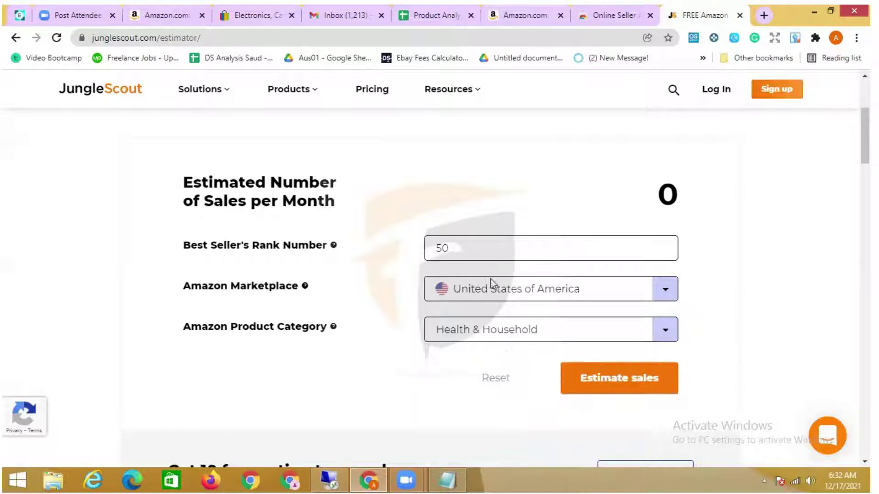
left_click(611, 386)
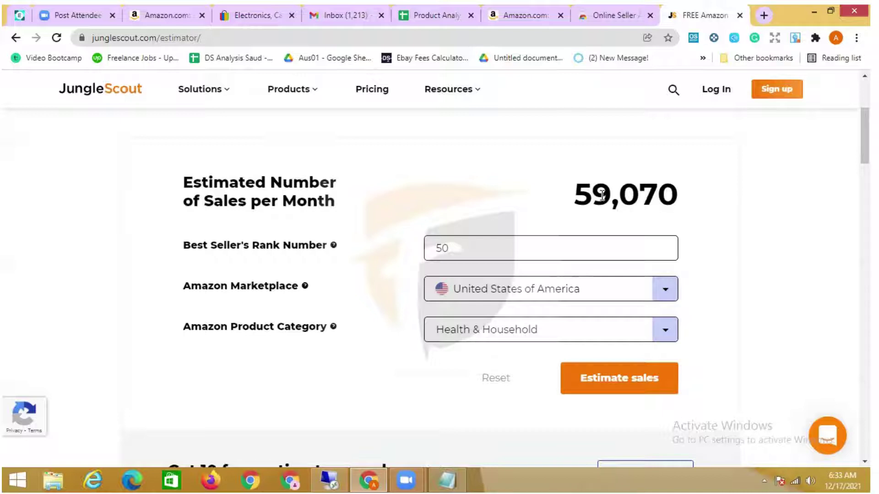
left_click_drag(245, 203, 209, 205)
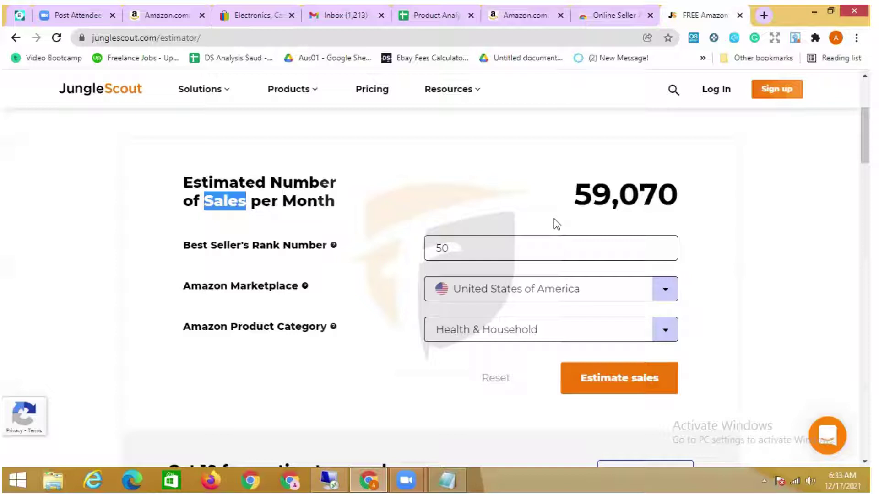
Return to the Glad trash bags page and examine the main product image enlarged, along with the item's specifications and seller details
left_click(508, 18)
scroll(346, 242, "up", 5)
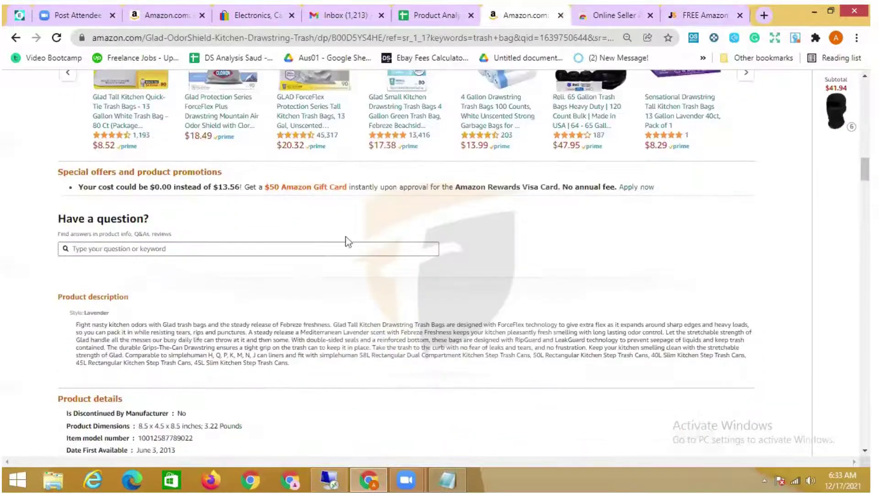
scroll(346, 242, "up", 20)
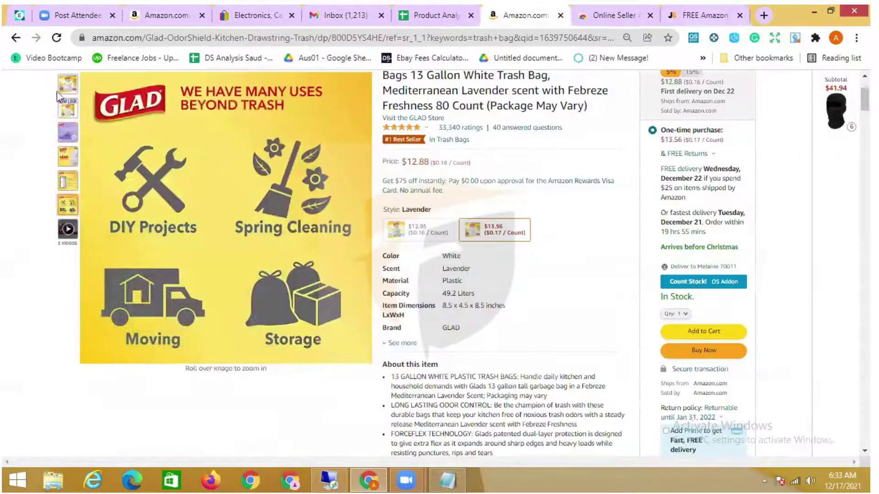
mouse_move(231, 197)
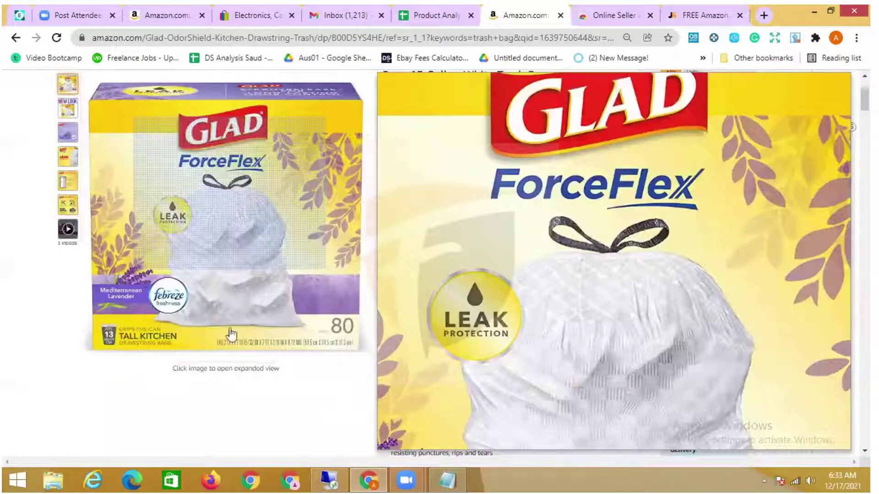
scroll(265, 414, "up", 1)
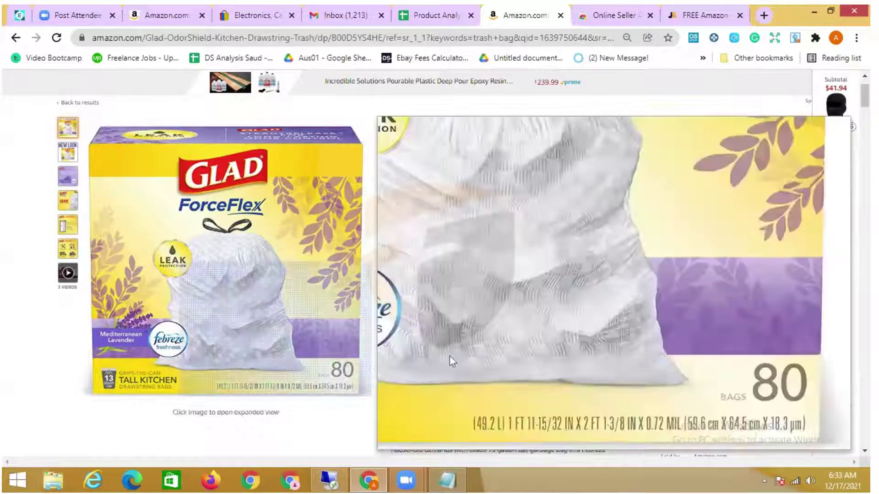
scroll(737, 380, "down", 3)
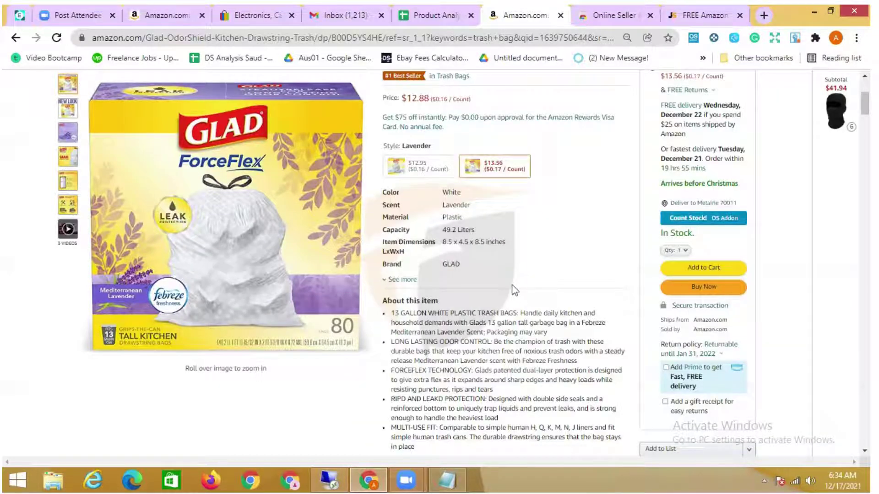
Select the Subscribe & Save purchase option for the Glad trash bags
scroll(522, 270, "up", 3)
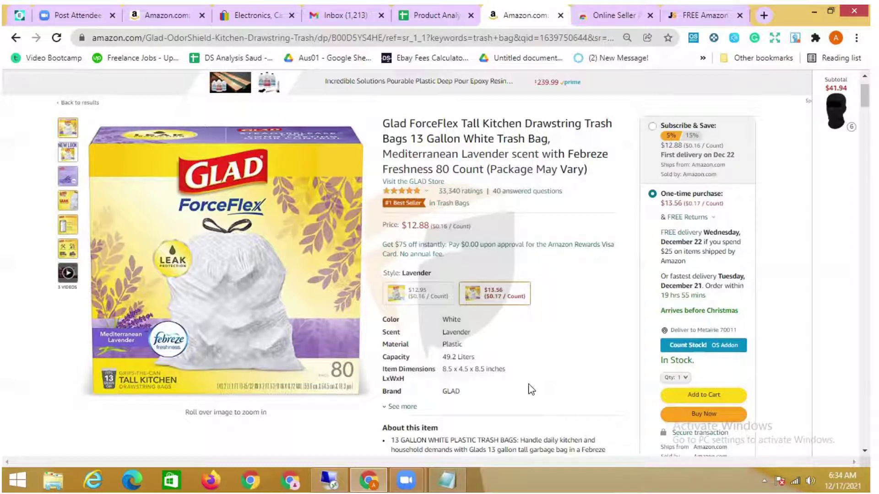
scroll(531, 389, "up", 2)
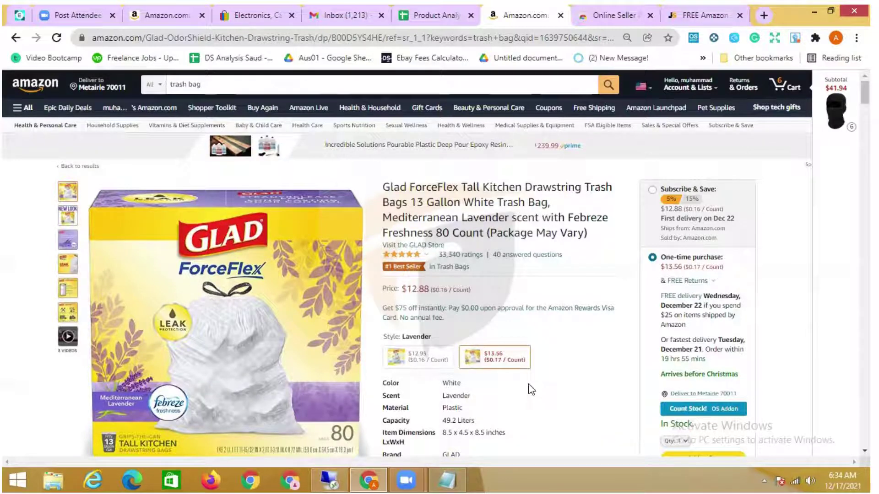
left_click(645, 231)
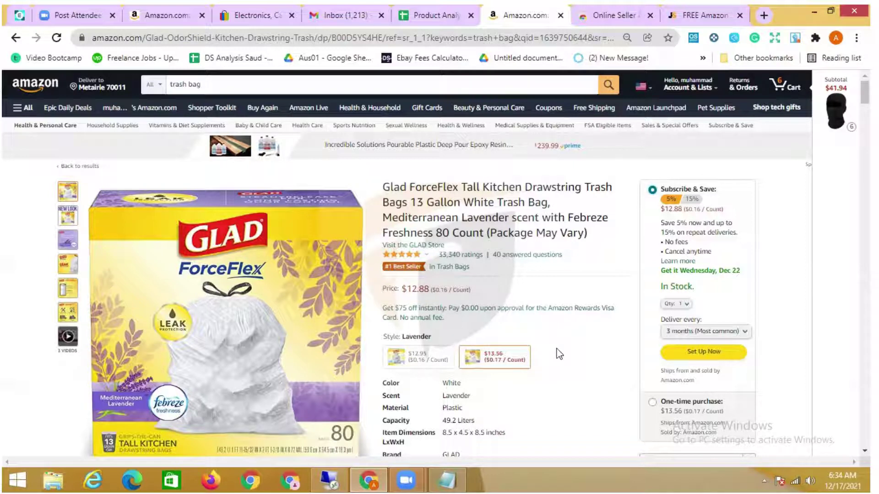
mouse_move(257, 264)
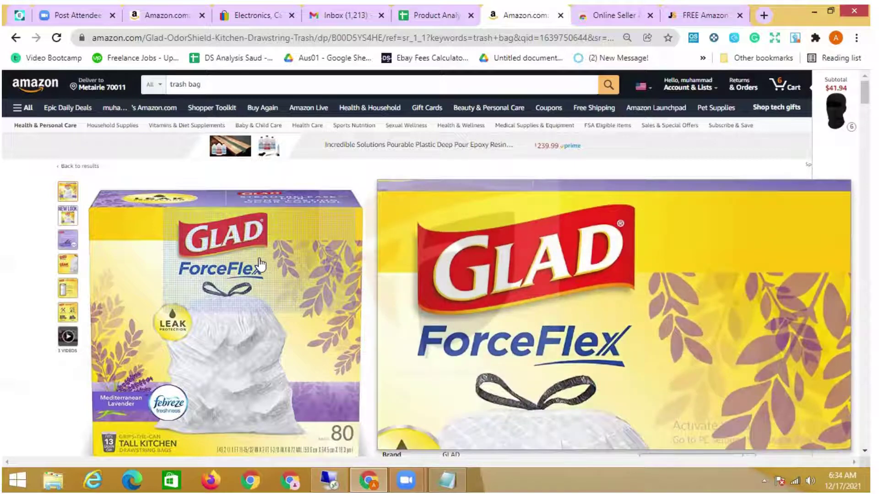